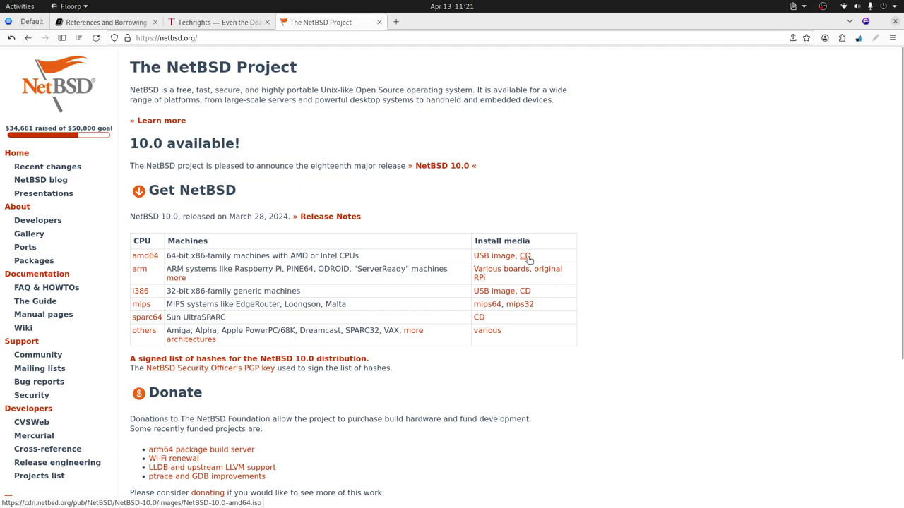
Switch to VirtualBox, boot the NetBSD virtual machine from NetBSD-10.0-amd64.iso and dismiss the notifications over its display.
key(alt+Tab)
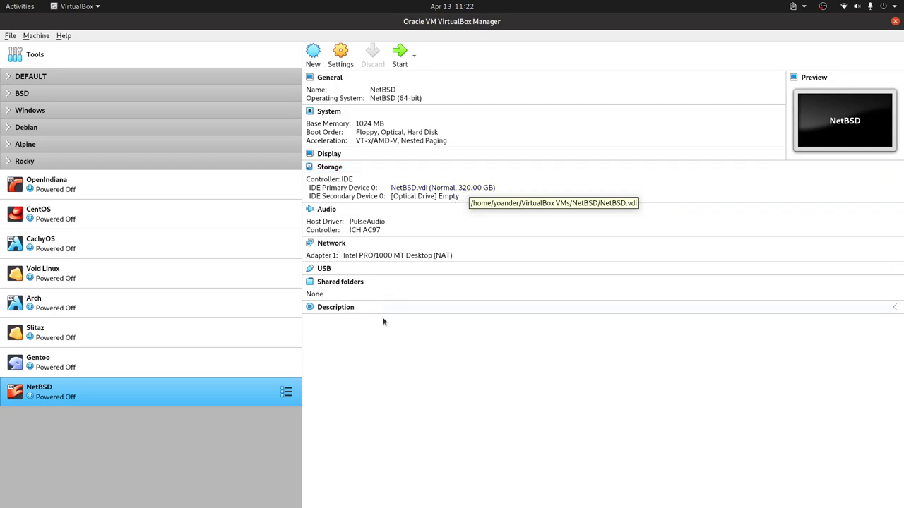
double_click(204, 397)
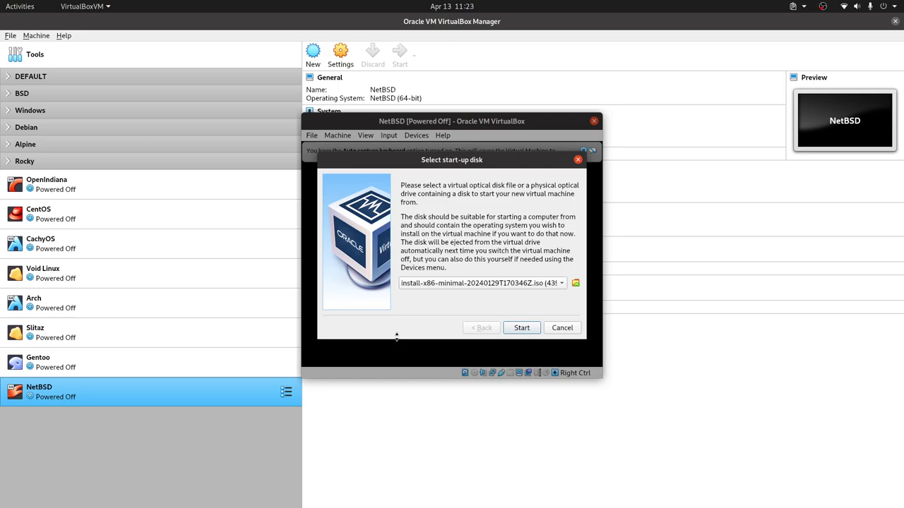
click(490, 283)
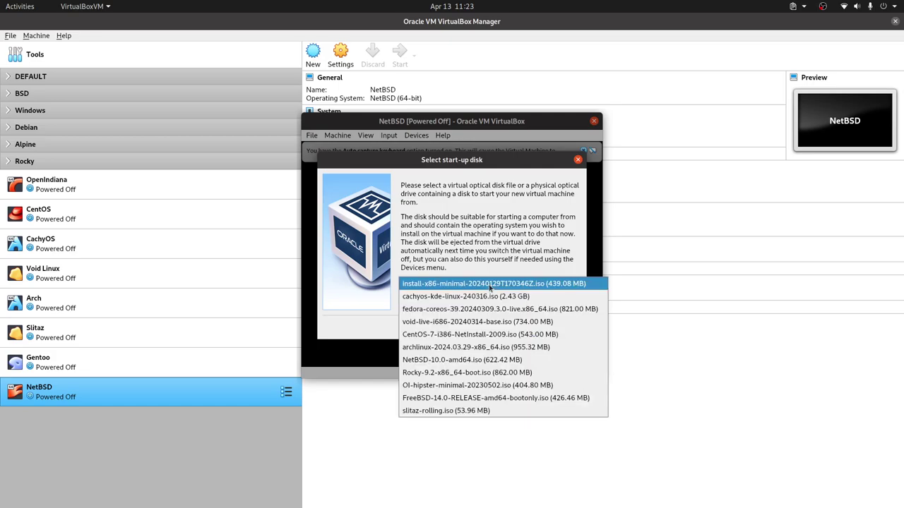
click(452, 359)
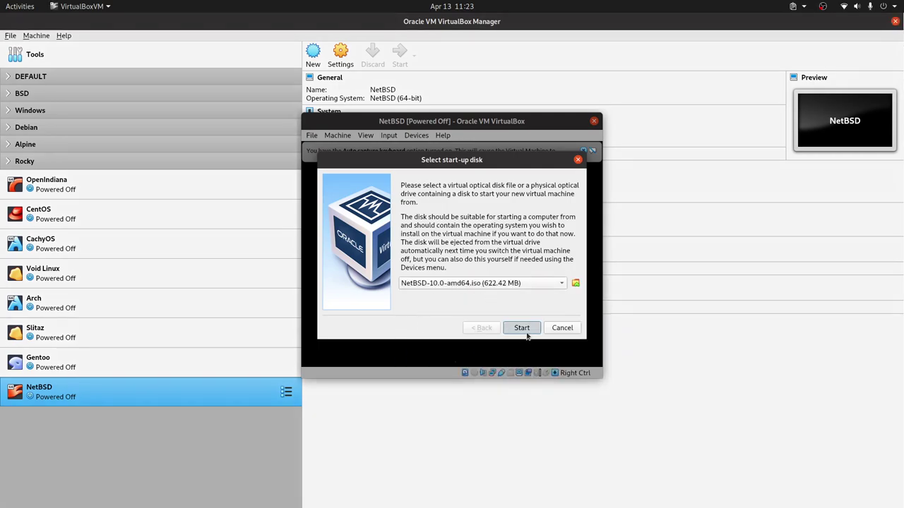
click(523, 328)
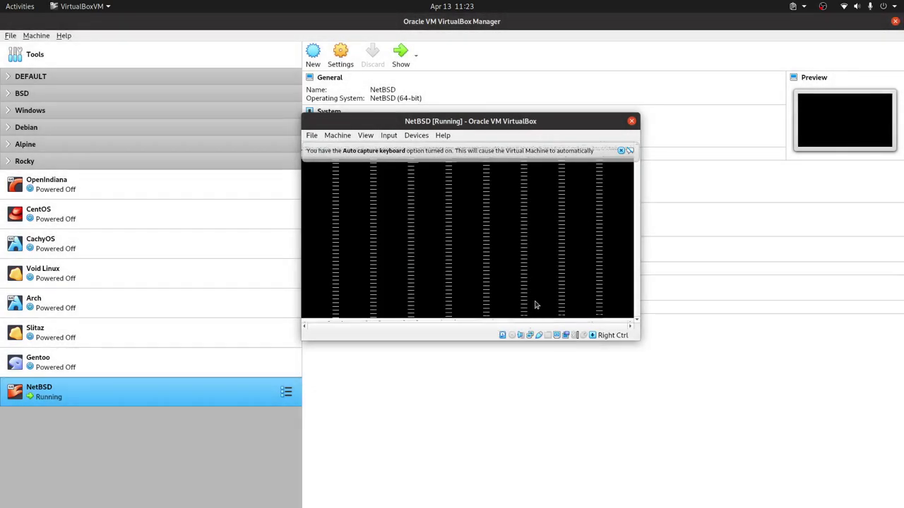
click(583, 150)
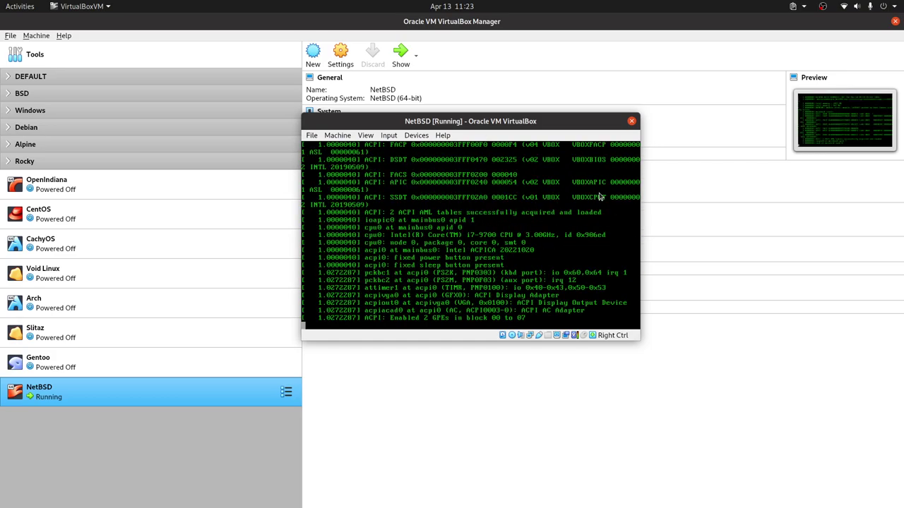
click(621, 150)
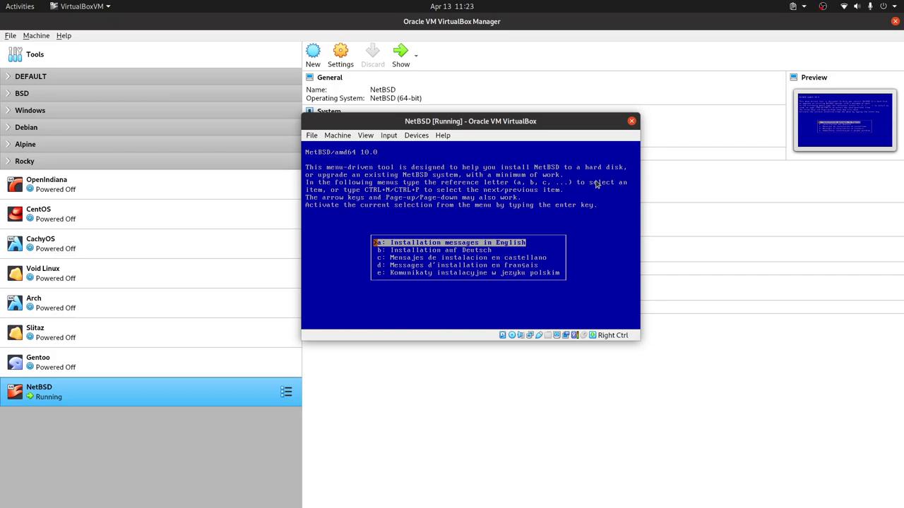
Set the installer to show installation messages in English and use the US-English keyboard type.
key(Return)
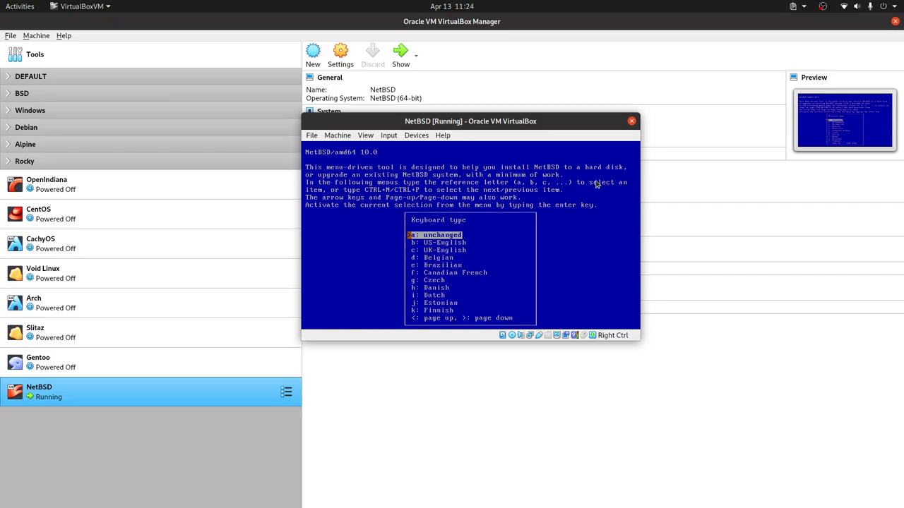
key(Down)
key(Return)
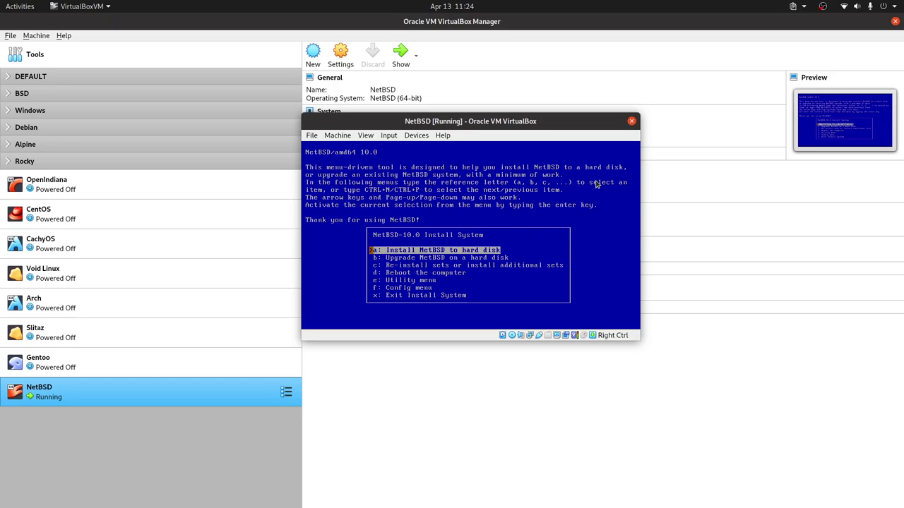
Choose to install NetBSD to hard disk and confirm with Yes to continue.
key(Down)
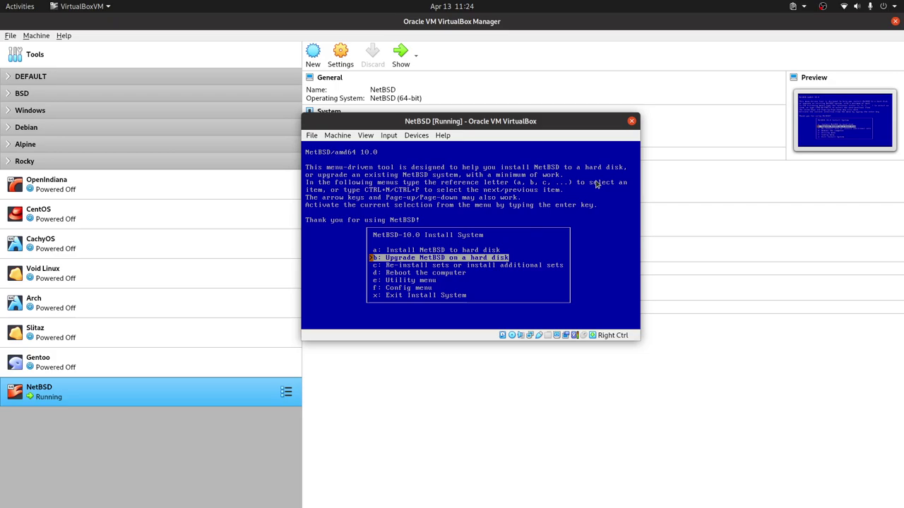
key(Up)
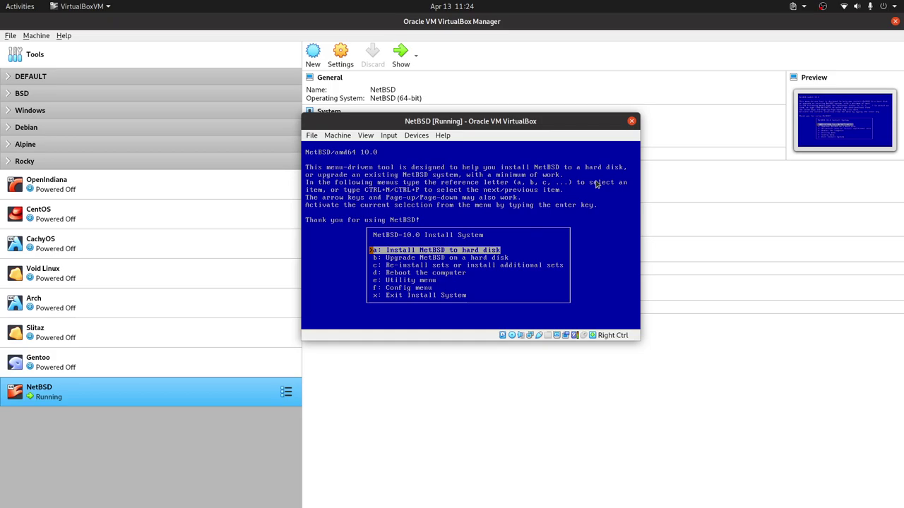
key(Return)
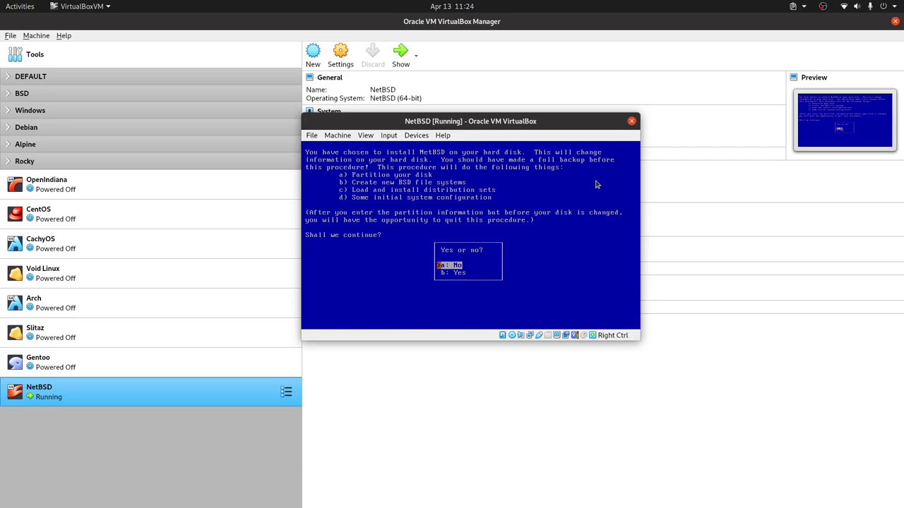
key(Down)
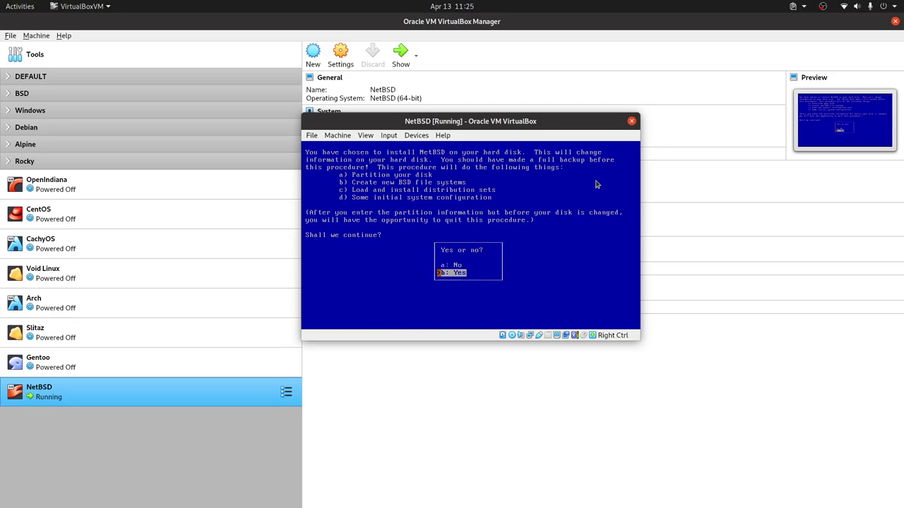
key(Return)
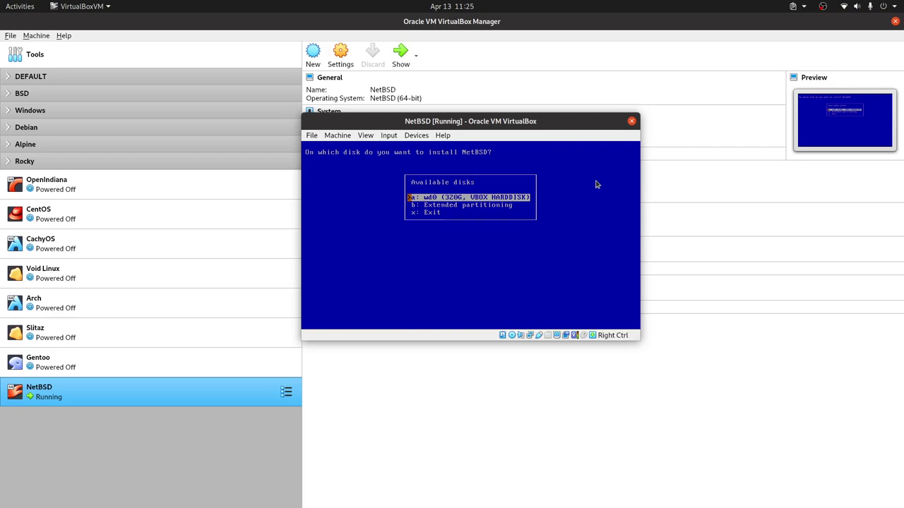
Open the extended partitioning manager and examine its list of disk, encryption, LVM and RAID options.
key(Down)
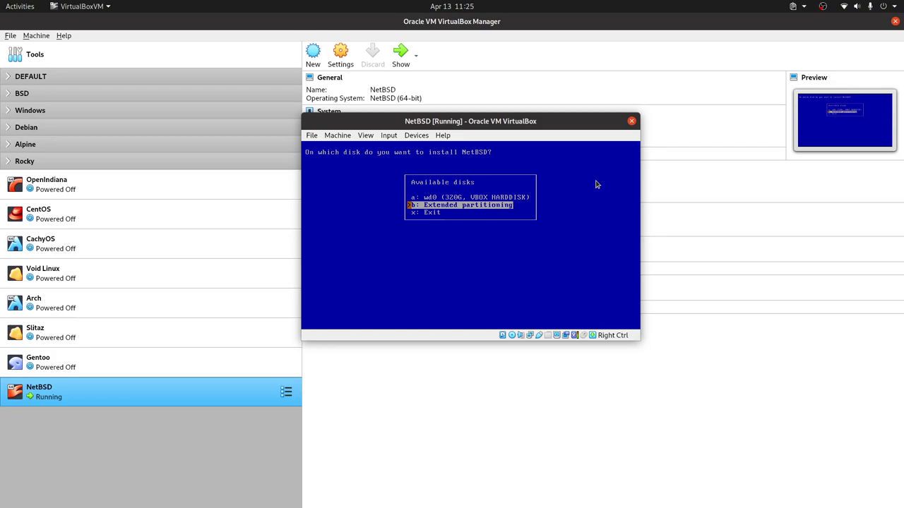
key(Return)
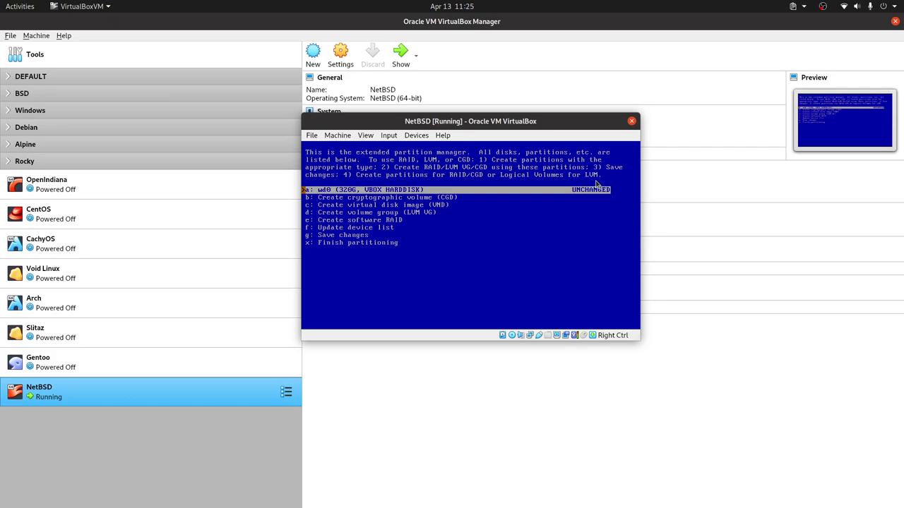
key(Down)
key(Down)
key(Down)
key(Down)
key(Down)
key(Down)
key(Down)
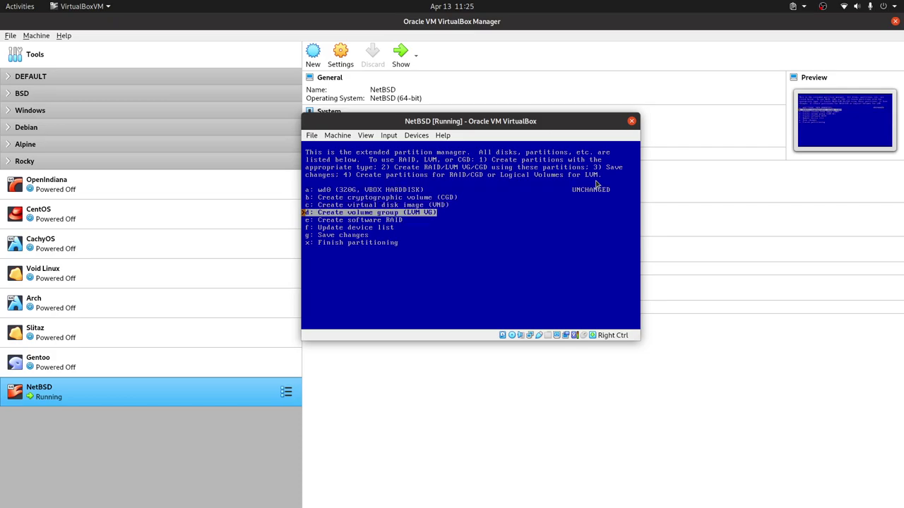
key(Up)
key(Up)
key(Up)
key(Up)
key(Up)
key(Up)
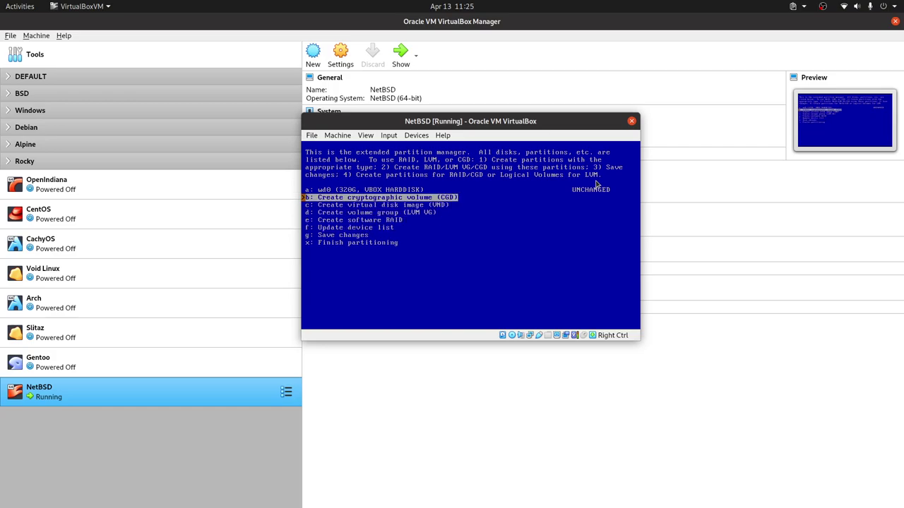
key(Up)
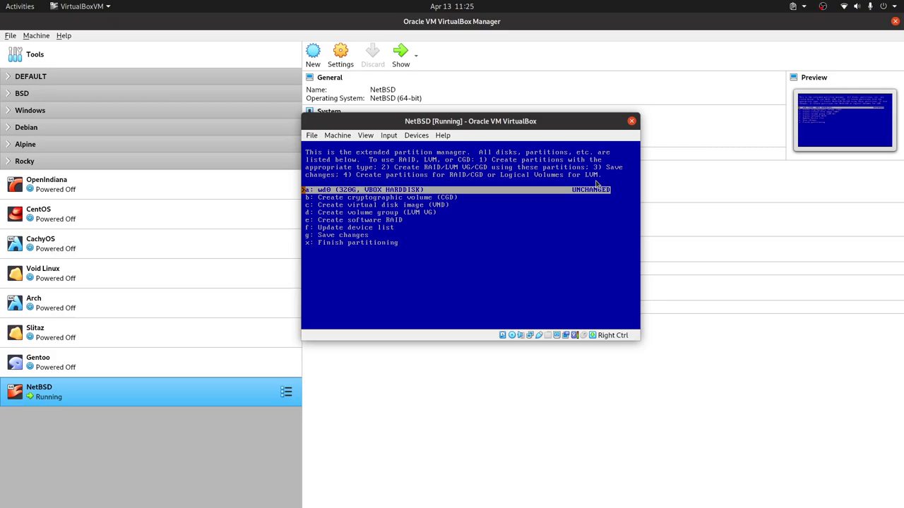
key(Down)
key(Down)
key(Down)
key(Down)
key(Down)
key(Down)
key(Up)
key(Up)
key(Up)
key(Up)
key(Up)
key(Up)
key(Down)
key(Down)
key(Down)
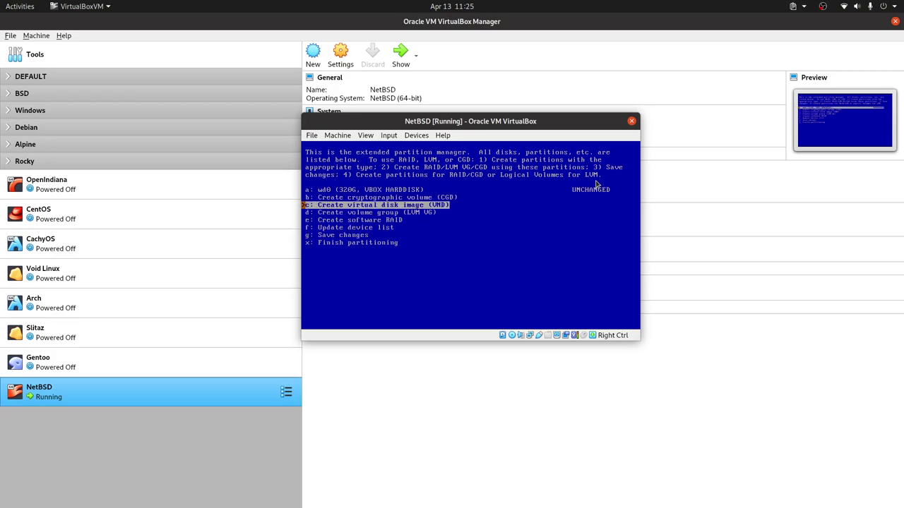
key(Down)
key(Down)
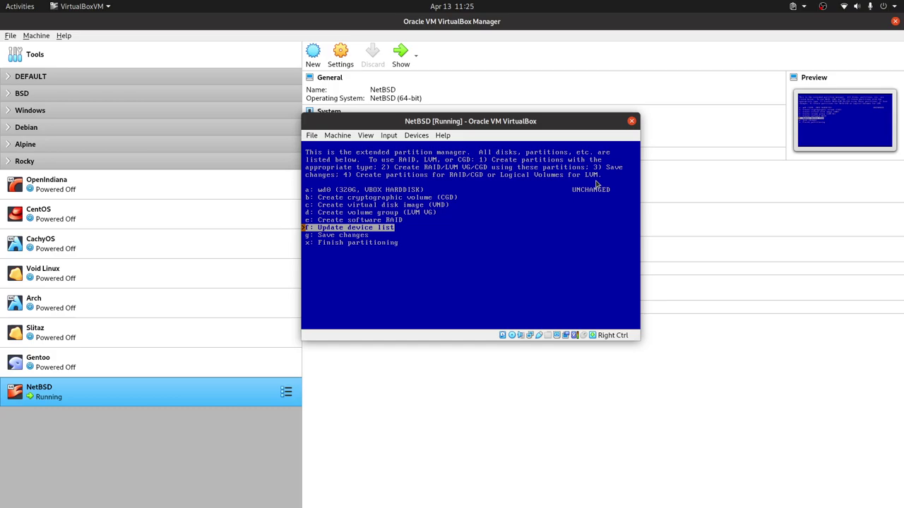
key(Up)
key(Up)
key(Up)
key(Up)
key(Up)
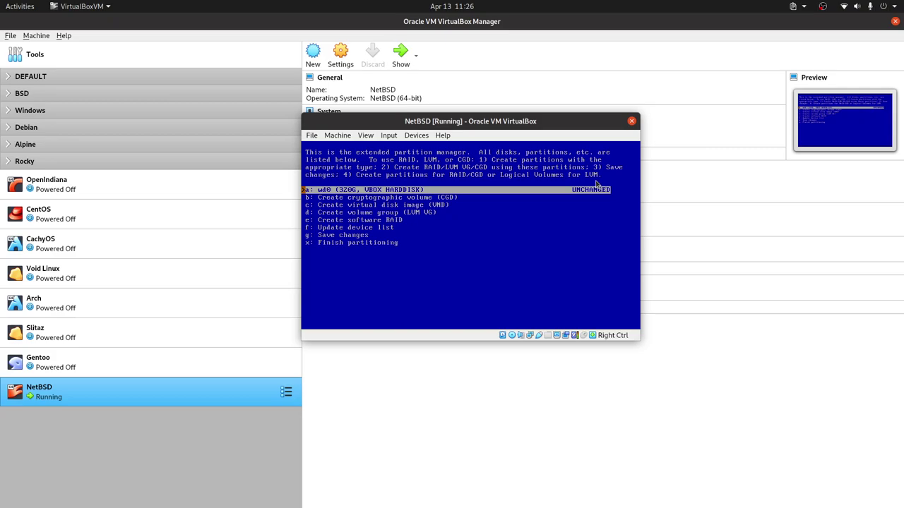
key(Down)
key(Down)
key(Down)
key(Down)
key(Down)
key(Down)
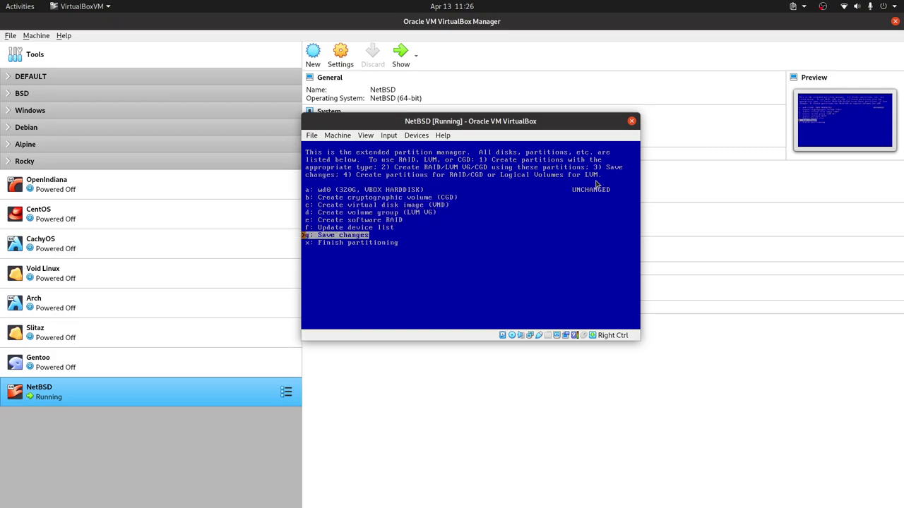
key(Up)
key(Up)
key(Up)
key(Up)
key(Up)
key(Up)
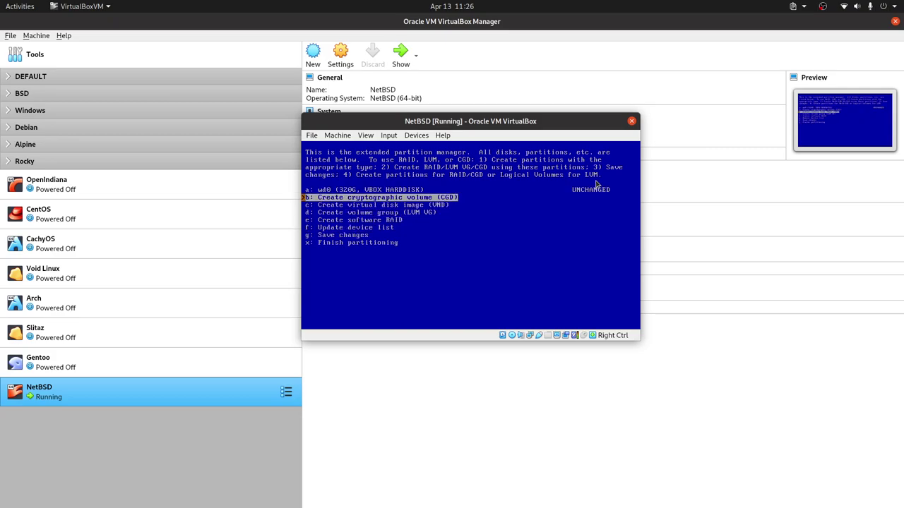
key(Down)
key(Down)
key(Down)
key(Down)
key(Down)
key(Down)
key(Down)
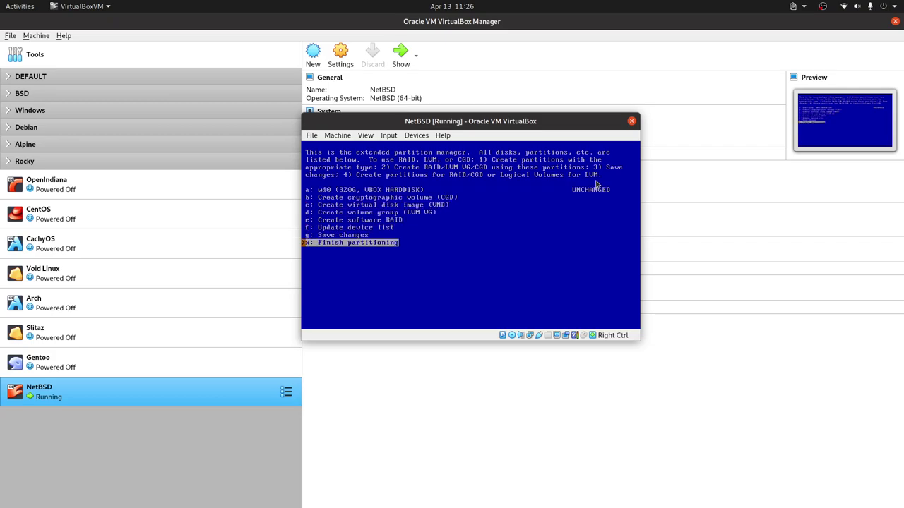
Open the cryptographic volume (CGD) settings, look through the entries and leave with DONE.
key(Up)
key(Up)
key(Up)
key(Up)
key(Up)
key(Up)
key(Return)
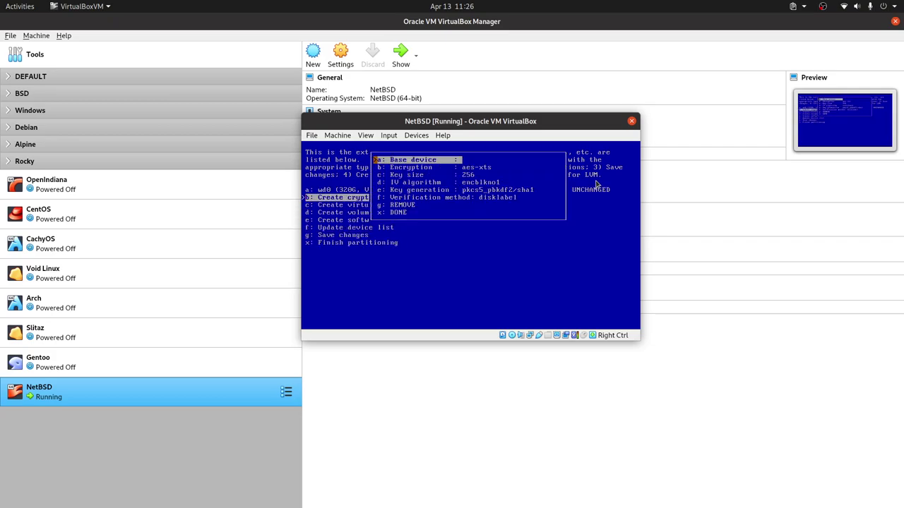
key(Down)
key(Down)
key(Down)
key(Down)
key(Down)
key(Down)
key(Down)
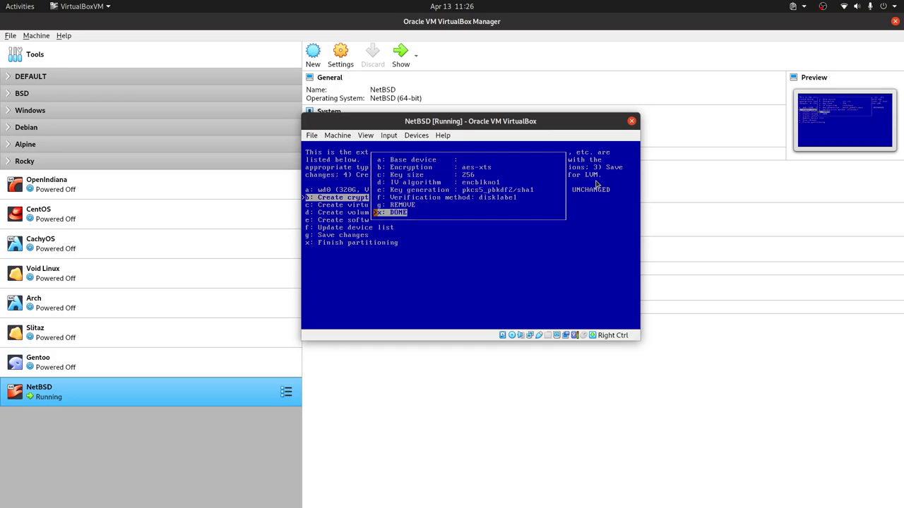
key(Return)
Open the options for disk wd0 and examine the available partitioning, formatting and encryption actions.
key(Return)
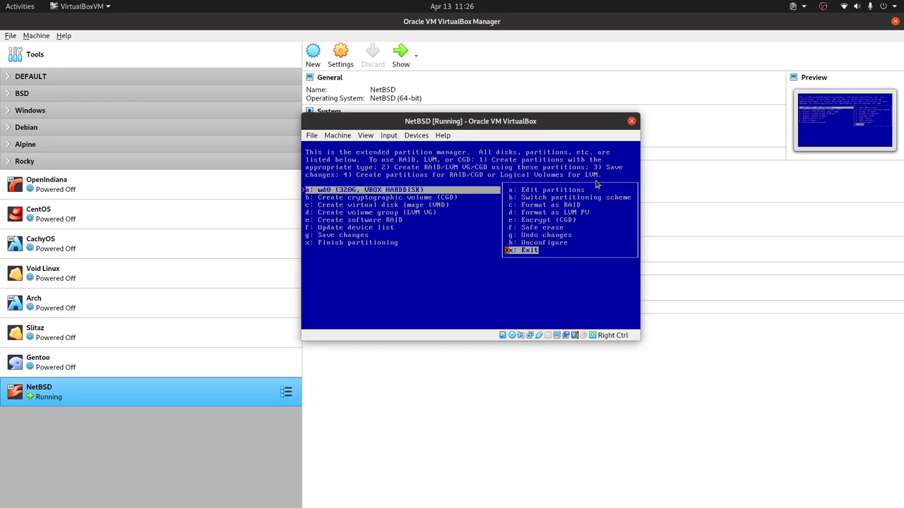
key(Up)
key(Up)
key(Up)
key(Up)
key(Up)
key(Up)
key(Up)
key(Up)
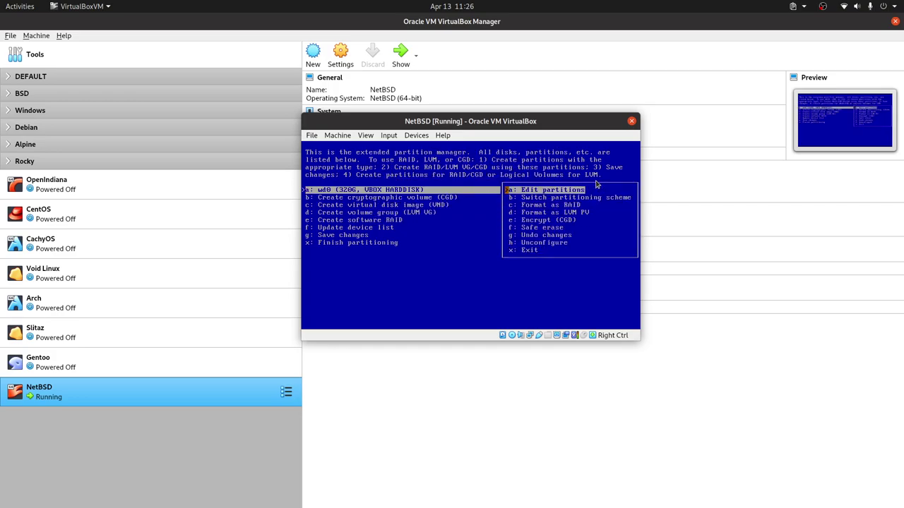
key(Down)
key(Down)
key(Down)
key(Down)
key(Down)
key(Down)
key(Down)
key(Down)
key(Up)
key(Up)
key(Up)
key(Up)
key(Up)
key(Up)
key(Up)
key(Up)
key(Down)
key(Down)
key(Down)
key(Down)
key(Down)
key(Down)
key(Down)
key(Down)
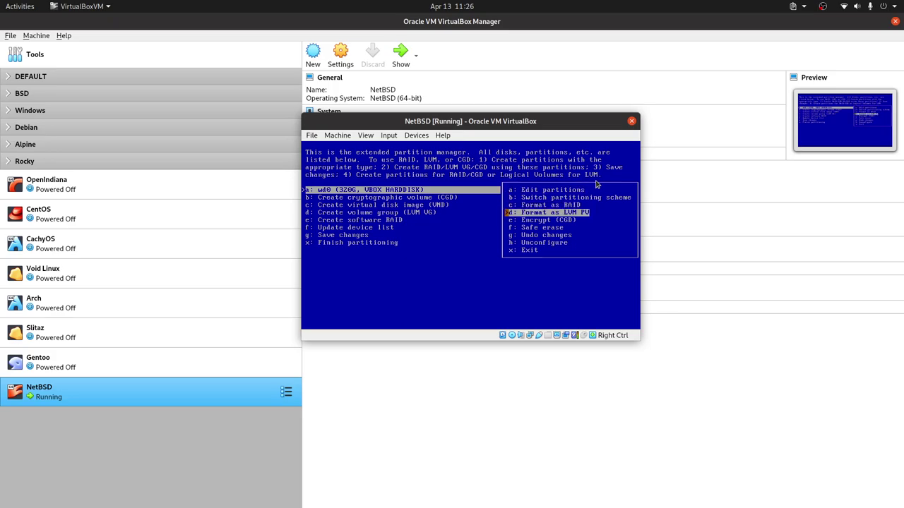
key(Up)
key(Up)
key(Up)
key(Up)
key(Up)
key(Up)
key(Up)
key(Up)
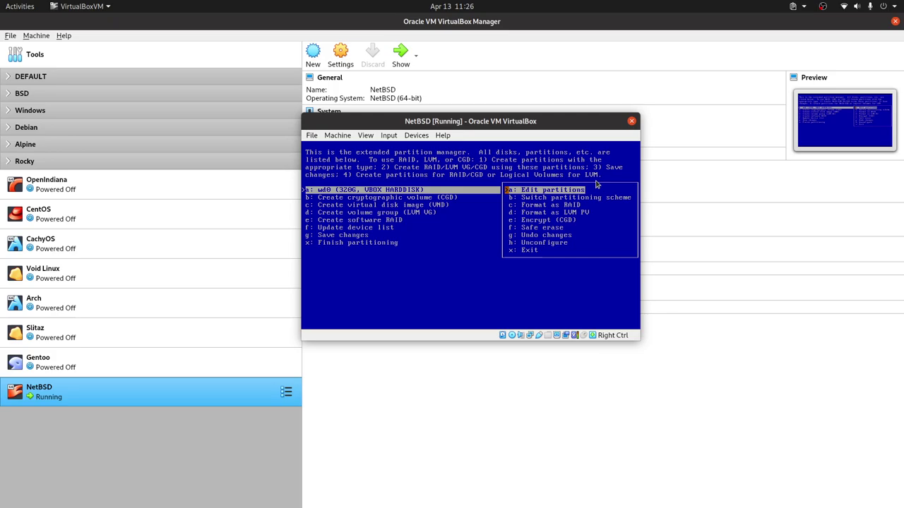
key(Down)
key(Down)
key(Down)
key(Down)
key(Down)
key(Down)
key(Down)
key(Down)
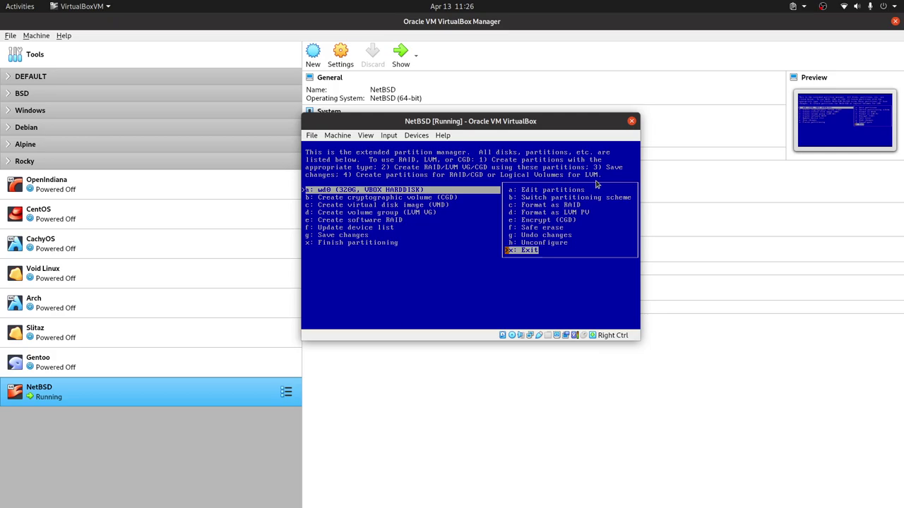
Exit the wd0 options and finish extended partitioning to return to the installer's main menu.
key(Return)
key(Down)
key(Down)
key(Down)
key(Down)
key(Down)
key(Down)
key(Down)
key(Return)
key(Down)
key(Down)
key(Down)
key(Down)
key(Return)
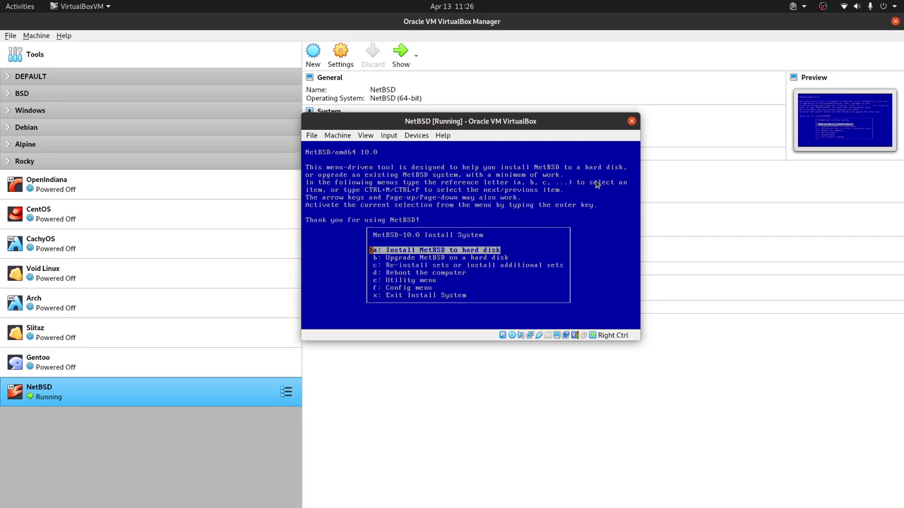
Restart the install to hard disk, confirm with Yes and pick wd0 as the target disk.
key(Return)
key(Down)
key(Return)
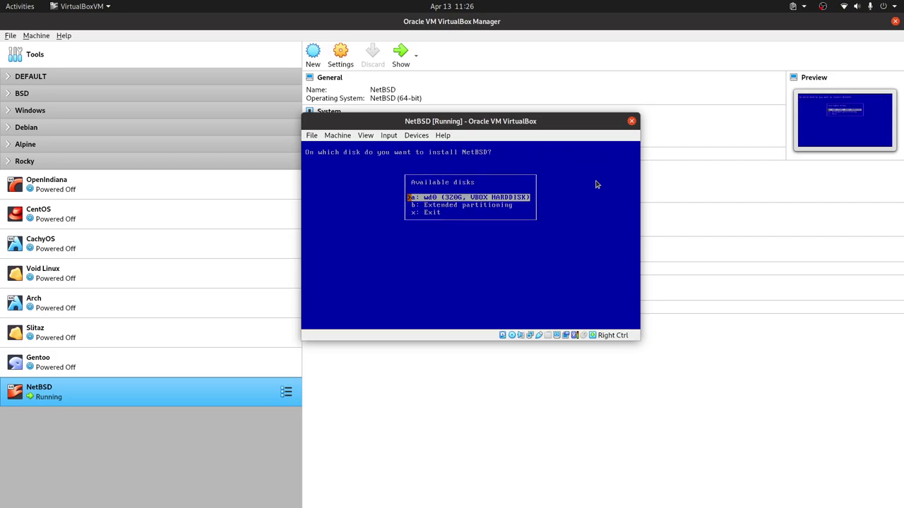
key(Return)
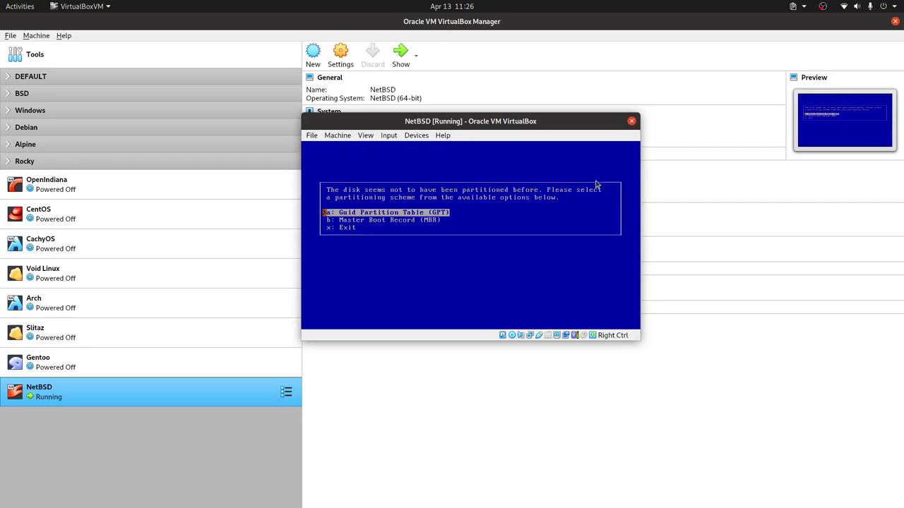
Leave the partitioning scheme choice, then restart the install to hard disk and enter Extended partitioning.
key(x)
key(Return)
key(Return)
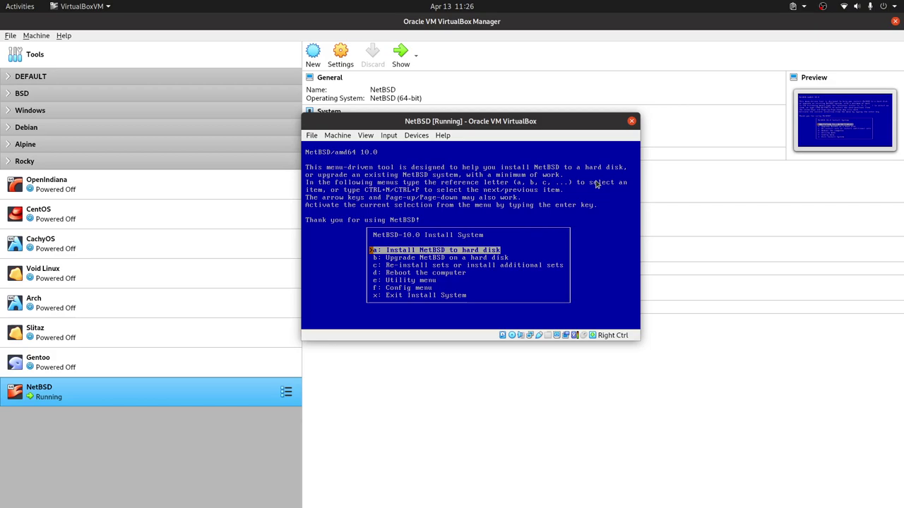
key(Return)
key(b)
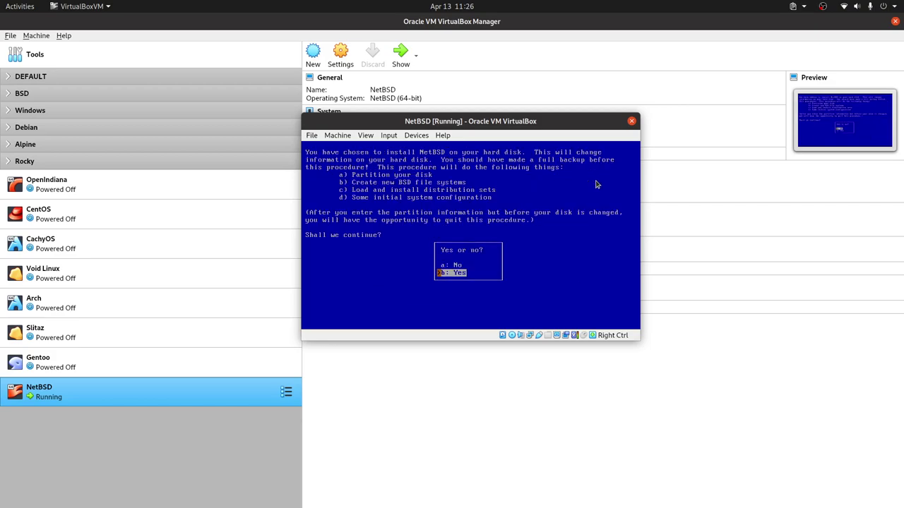
key(Return)
key(b)
key(Return)
Open the options of disk wd0 in the extended partition manager and bring up its partitioning scheme selection.
key(Up)
key(Up)
key(Up)
key(Up)
key(Up)
key(Up)
key(Up)
key(Return)
key(Up)
key(Up)
key(Up)
key(Up)
key(Up)
key(Up)
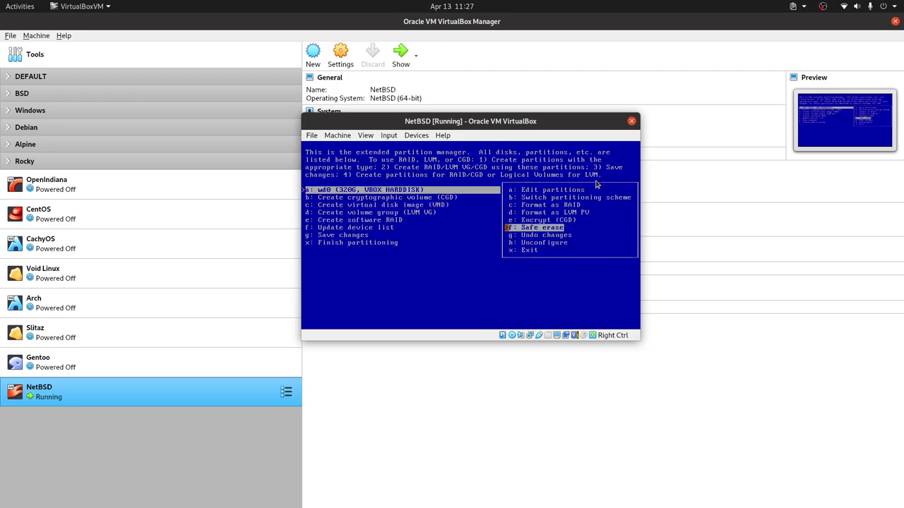
key(Up)
key(Up)
key(Return)
Look through the partitioning schemes offered for wd0 and exit without choosing one.
key(Down)
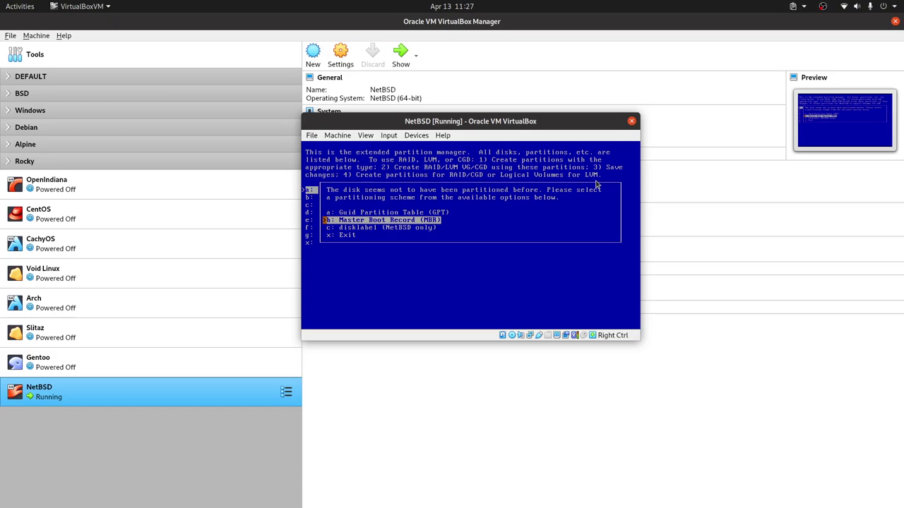
key(Down)
key(Down)
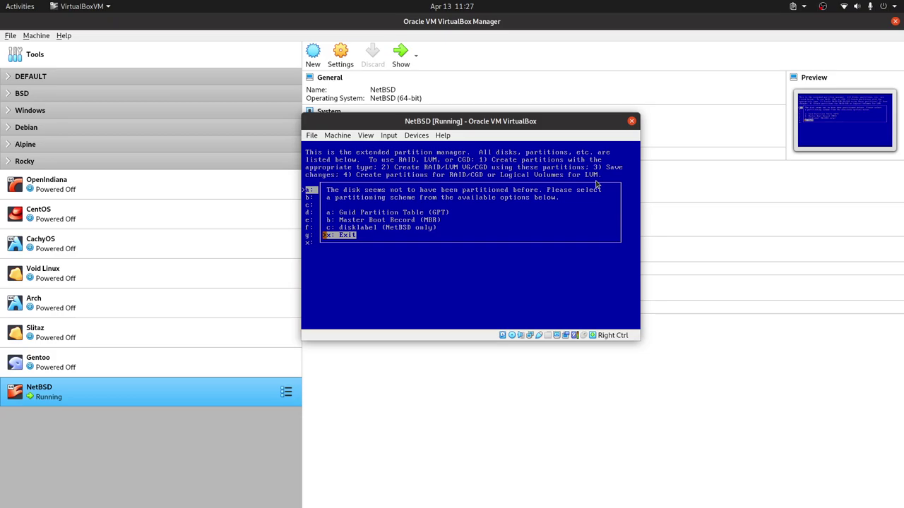
key(Up)
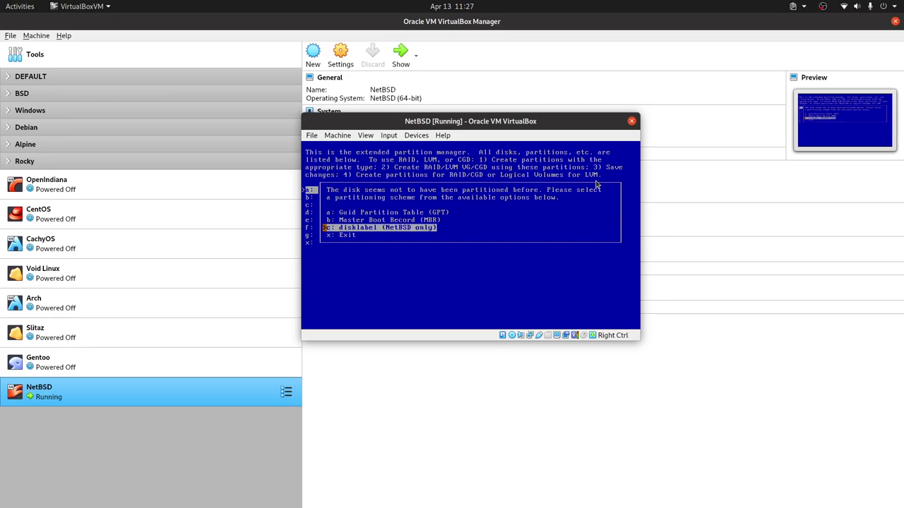
key(Down)
key(Return)
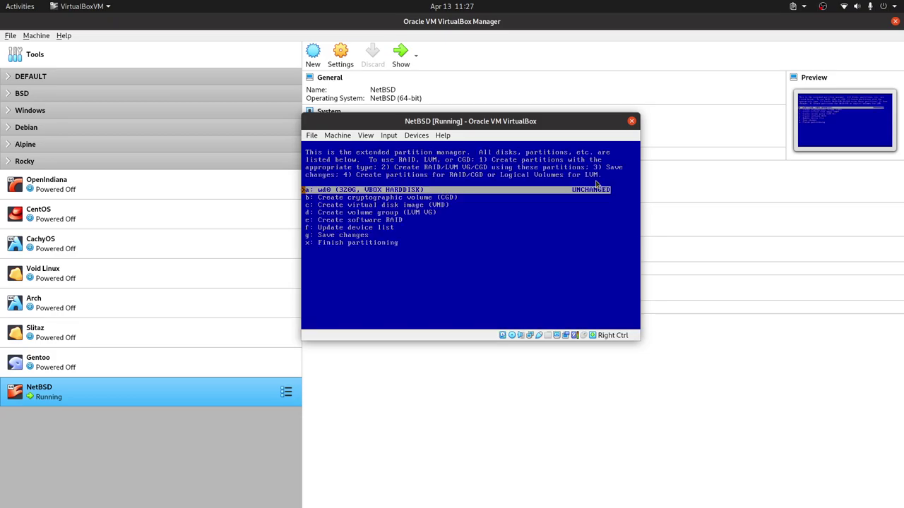
Finish extended partitioning and abandon the installation at the distribution selection.
key(Down)
key(Down)
key(Down)
key(Down)
key(Down)
key(Down)
key(Down)
key(Return)
key(Down)
key(Down)
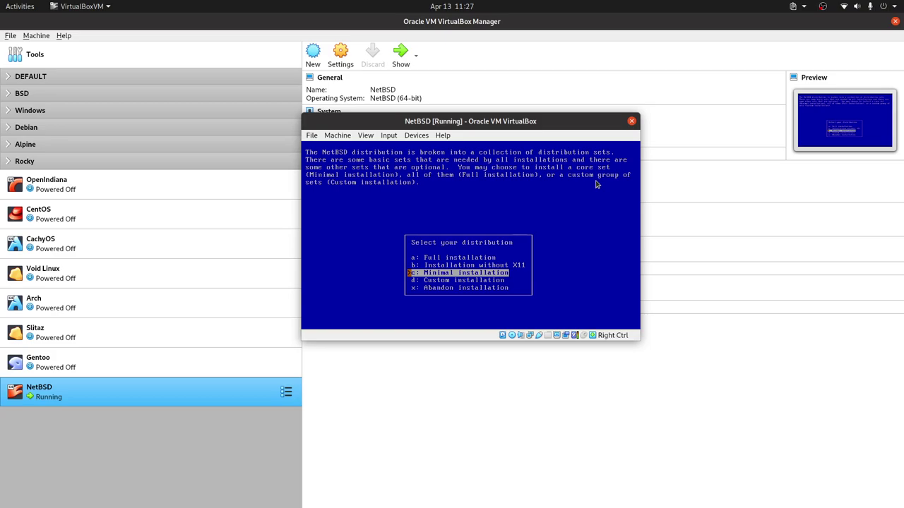
key(Down)
key(Down)
key(Return)
Start installing NetBSD to hard disk again and confirm with Yes to continue.
key(Down)
key(Up)
key(Return)
key(Down)
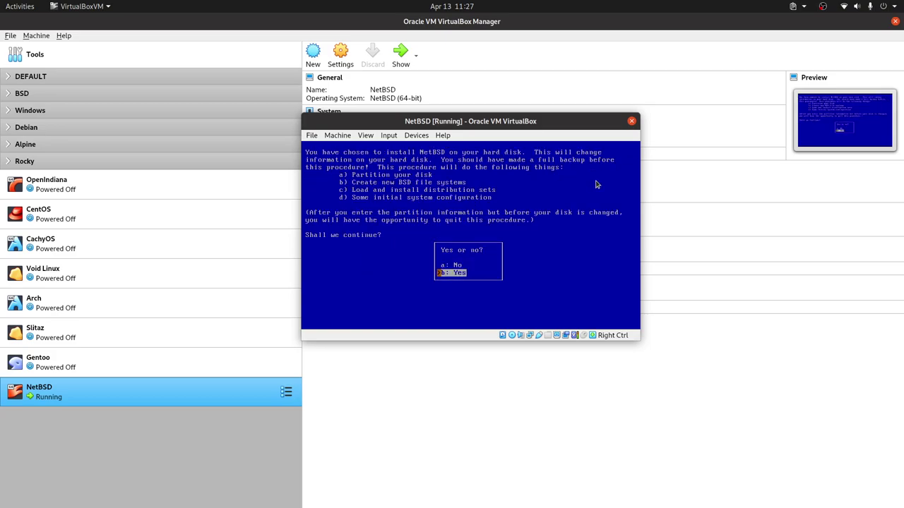
key(Return)
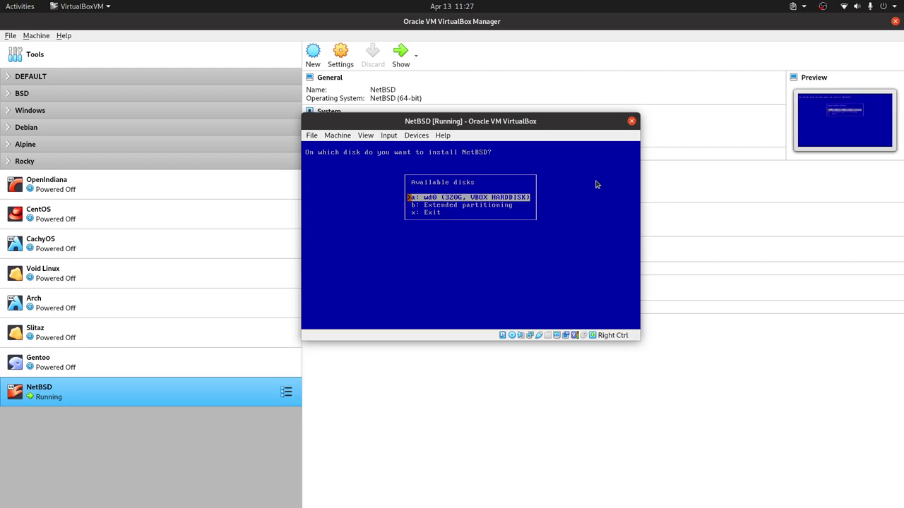
Select disk wd0 with the Master Boot Record (MBR) scheme and accept the detected BIOS geometry as correct.
key(Return)
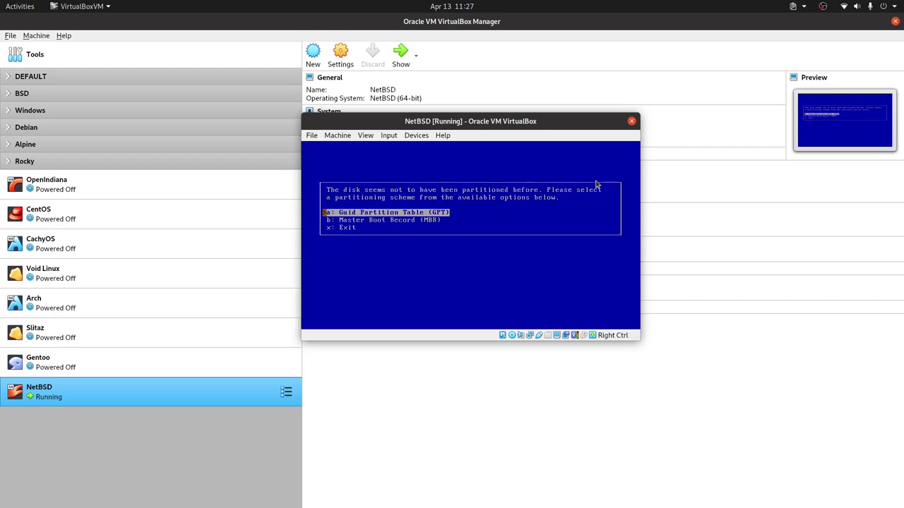
key(Return)
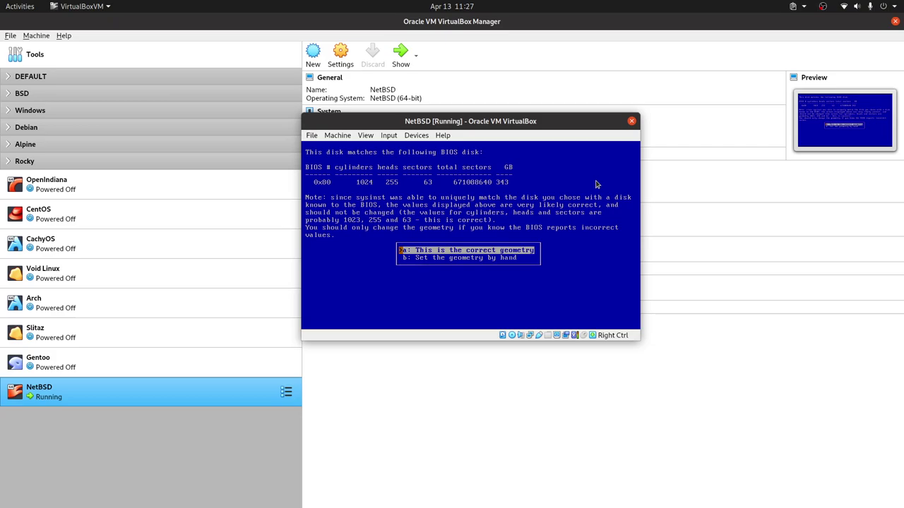
key(Return)
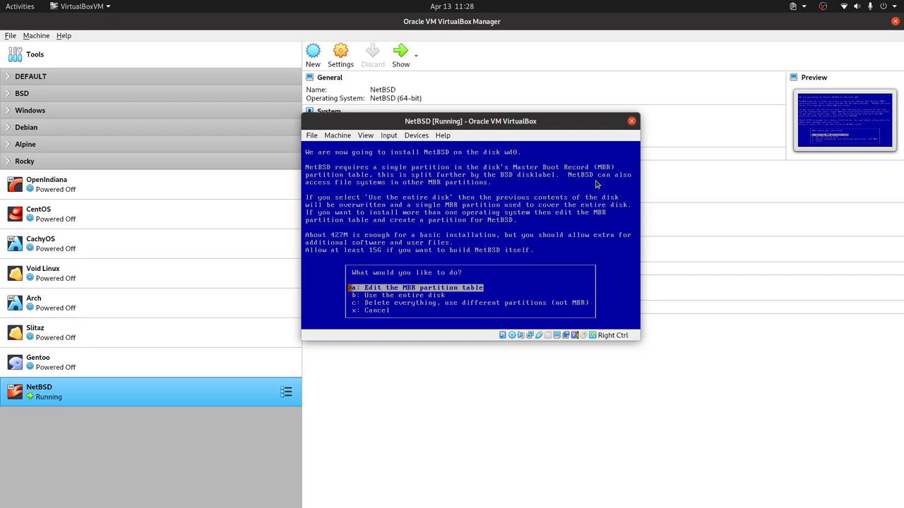
Choose to edit the MBR partition table of wd0.
key(Down)
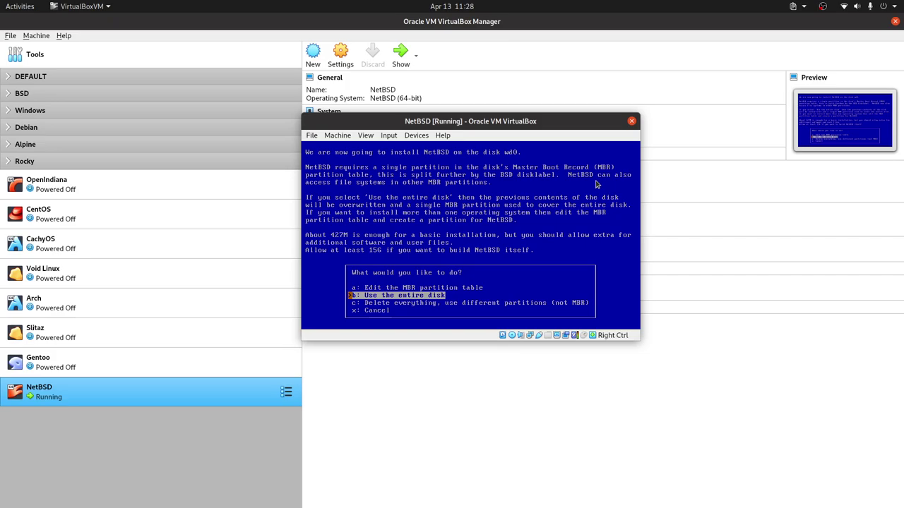
key(Up)
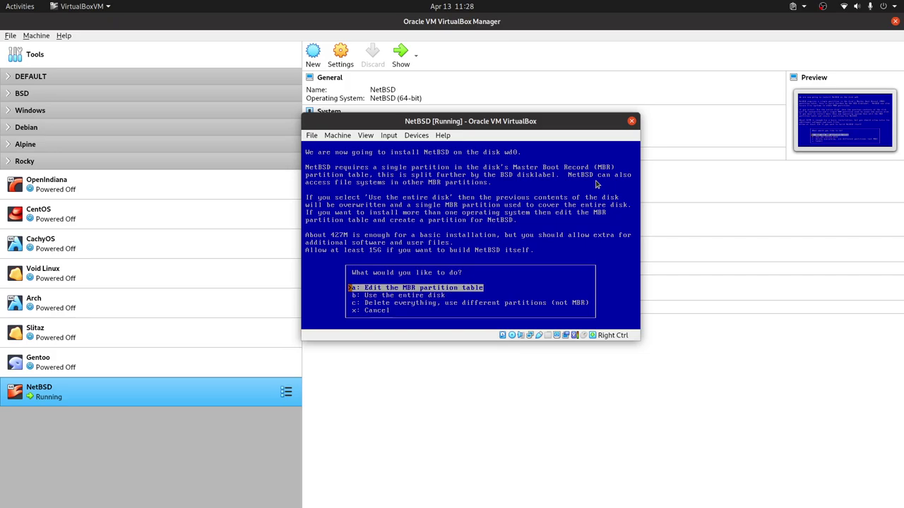
key(Return)
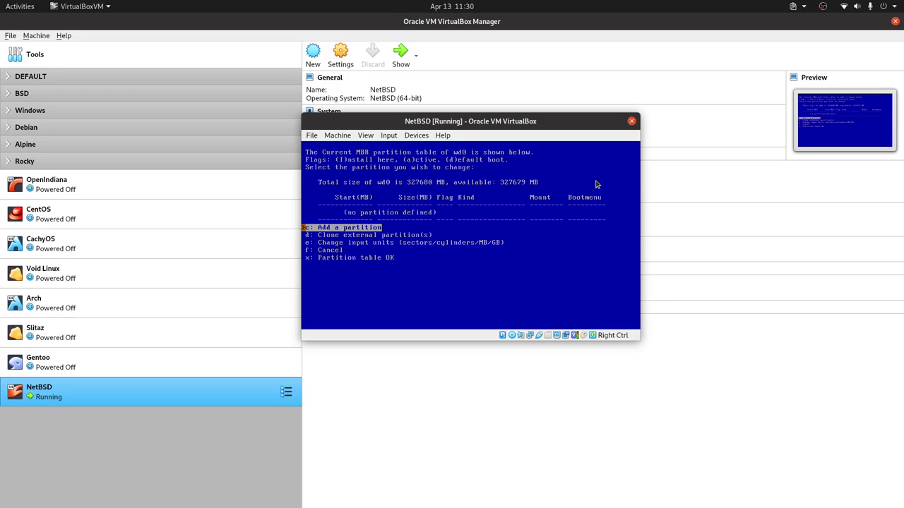
Add an MBR partition of type NetBSD starting at 1 MB with a size of 327679 MB.
key(Return)
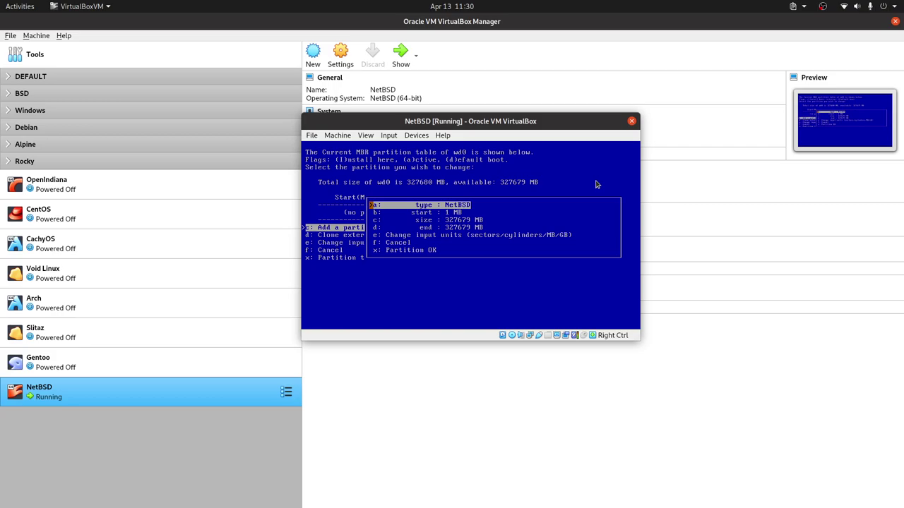
key(Down)
key(Down)
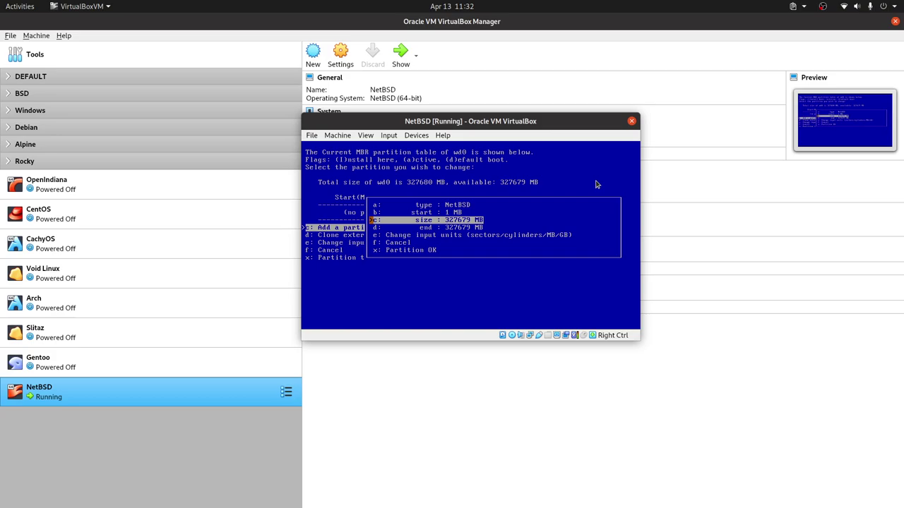
key(Up)
key(Up)
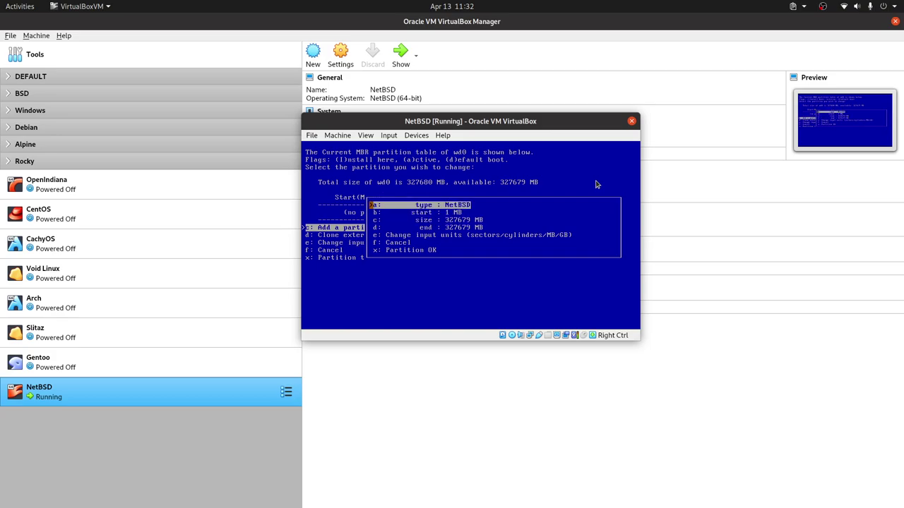
key(Down)
key(Up)
key(Down)
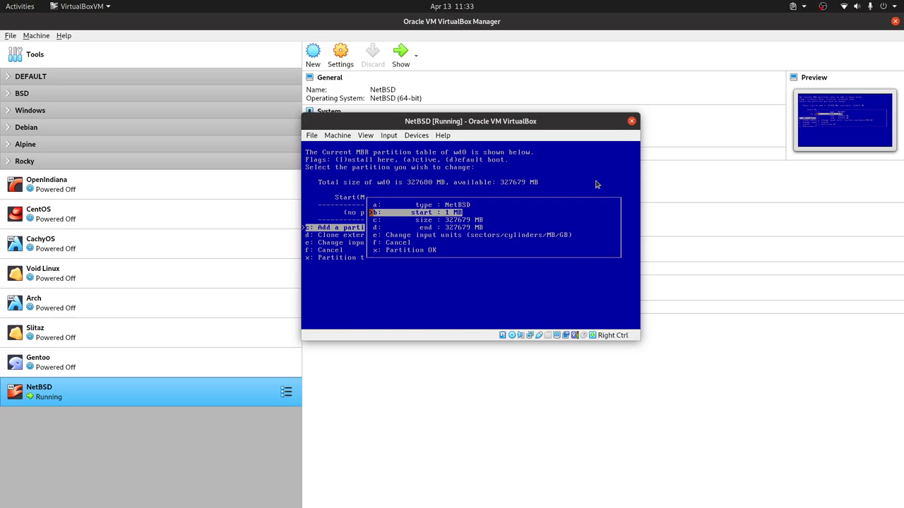
key(Down)
key(Up)
key(Down)
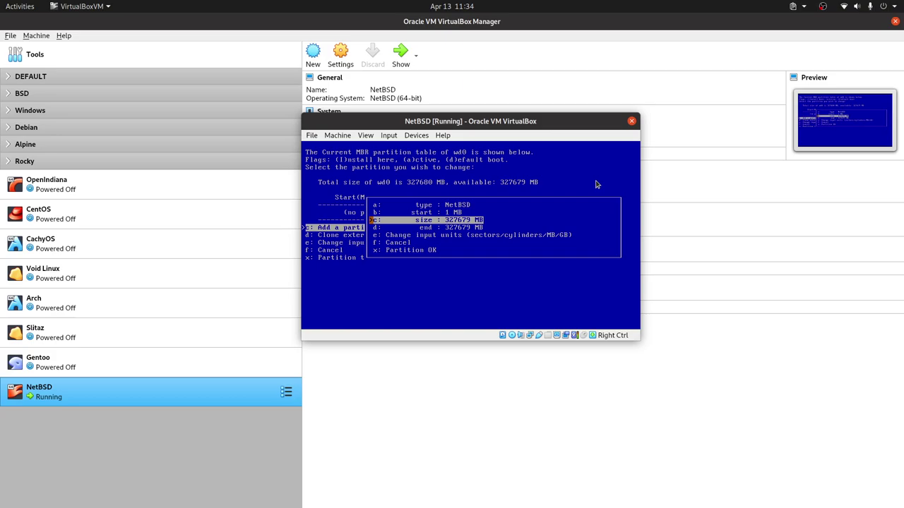
key(Down)
key(Down)
key(Down)
key(Down)
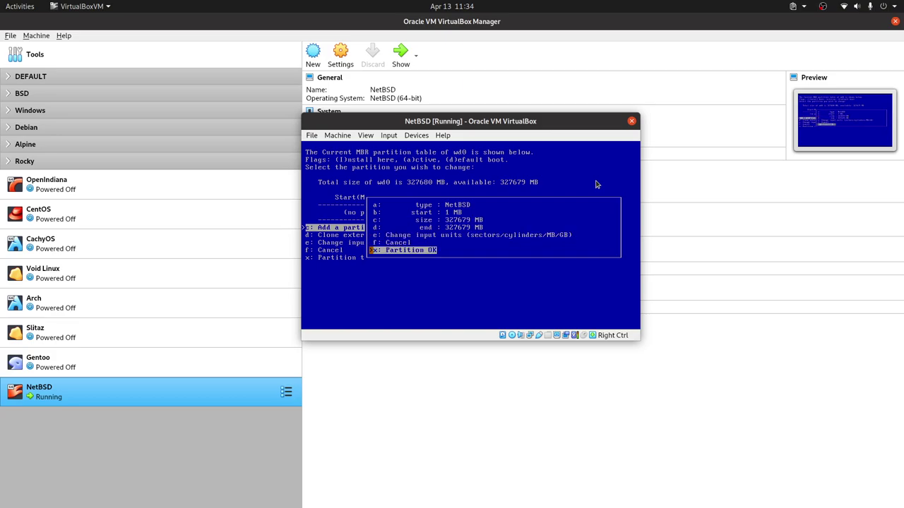
key(Return)
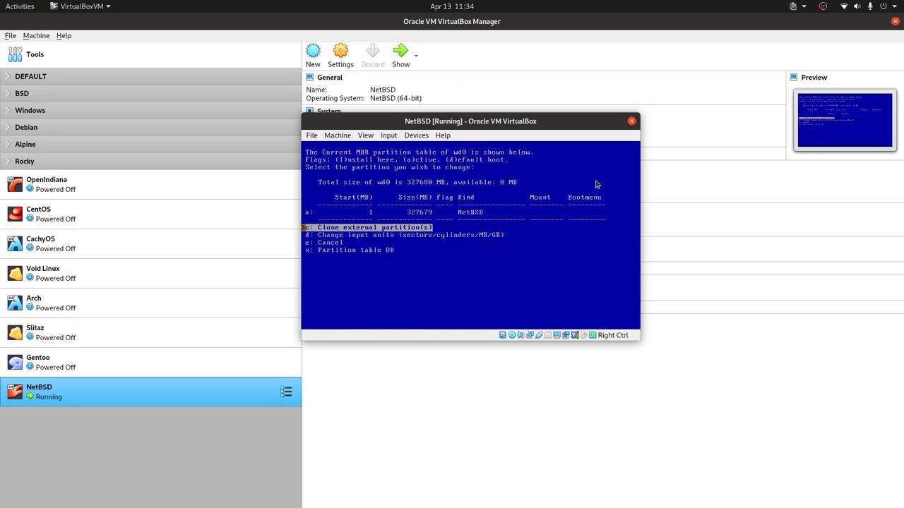
Try to accept the MBR partition table.
key(Down)
key(Down)
key(Down)
key(Return)
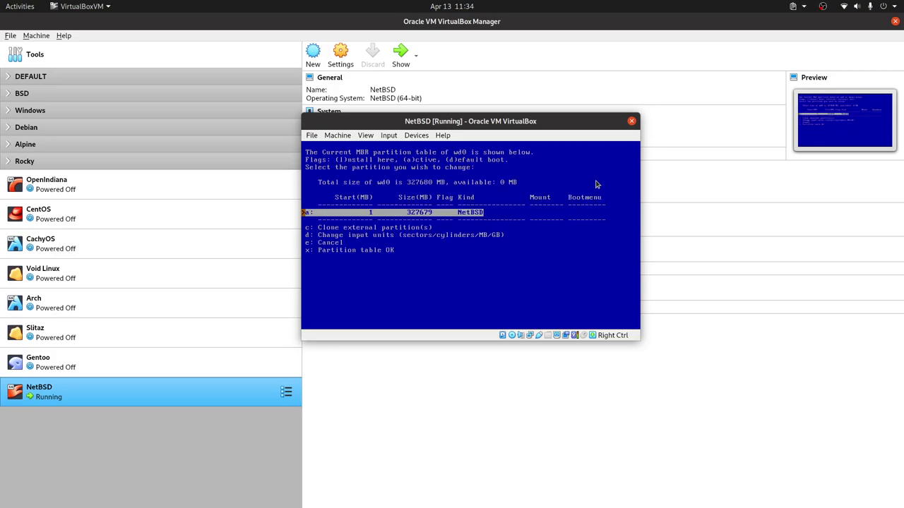
Edit the NetBSD partition and set both its install and active flags to Yes.
key(Return)
key(Down)
key(Down)
key(Down)
key(Down)
key(Return)
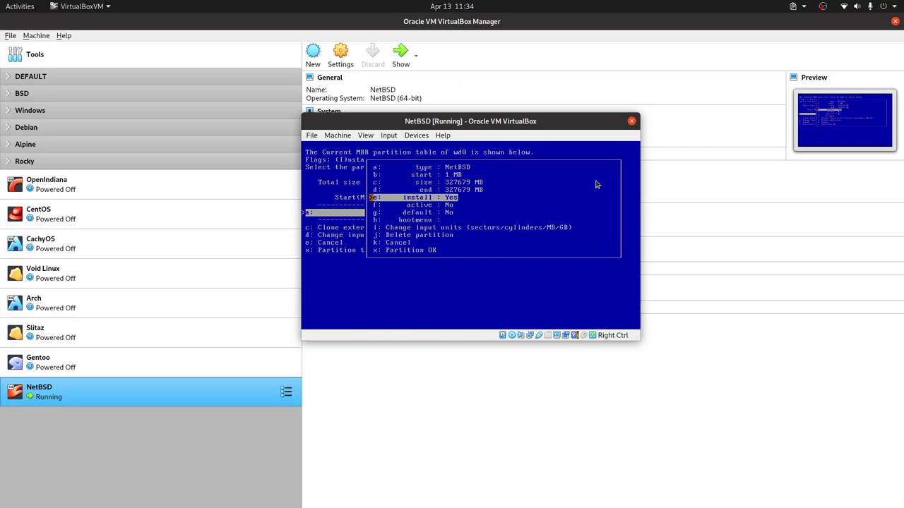
key(Down)
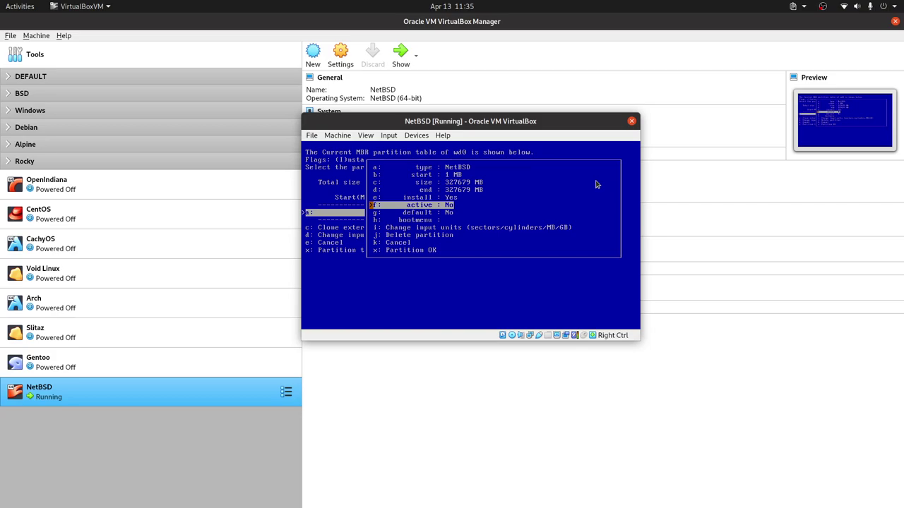
key(Return)
Set the partition's bootmenu entry to NetBSD and accept the partition settings.
key(Down)
key(Down)
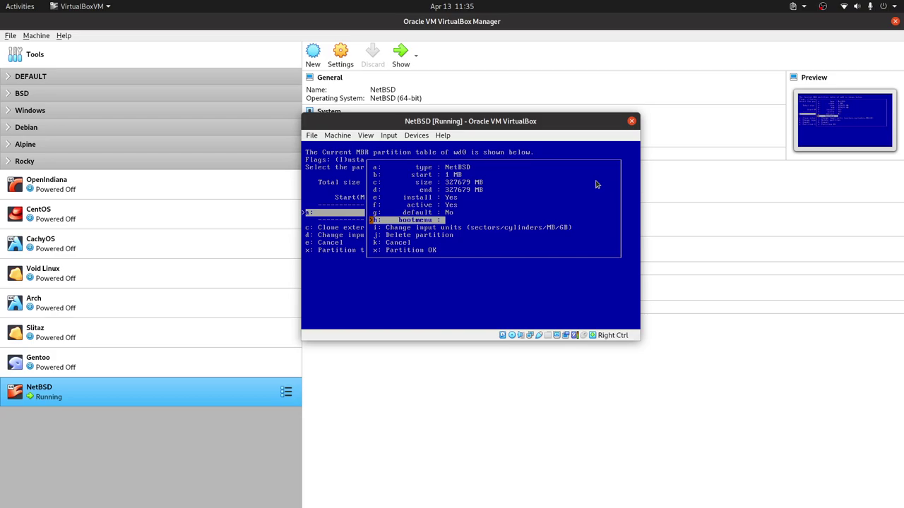
key(Down)
key(Down)
key(Down)
key(Down)
key(Return)
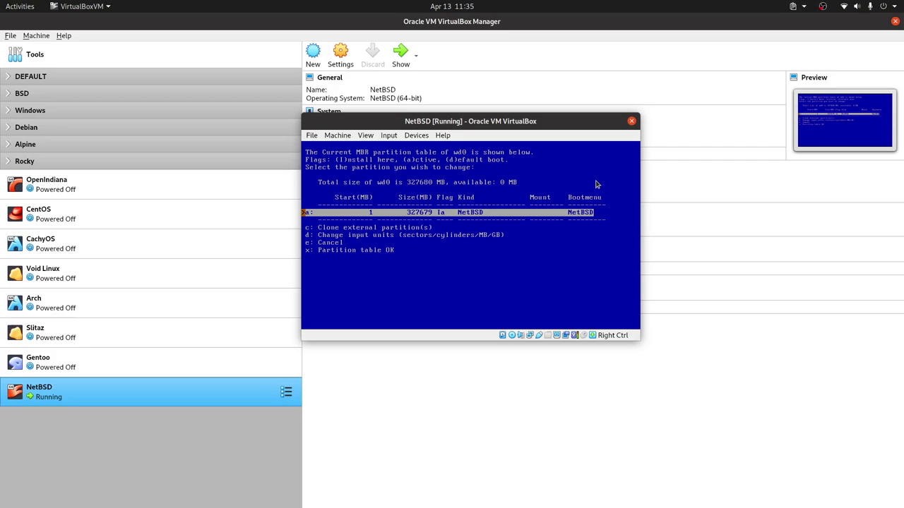
Accept the MBR partition table and agree to install the NetBSD bootcode.
key(Down)
key(Down)
key(Down)
key(Down)
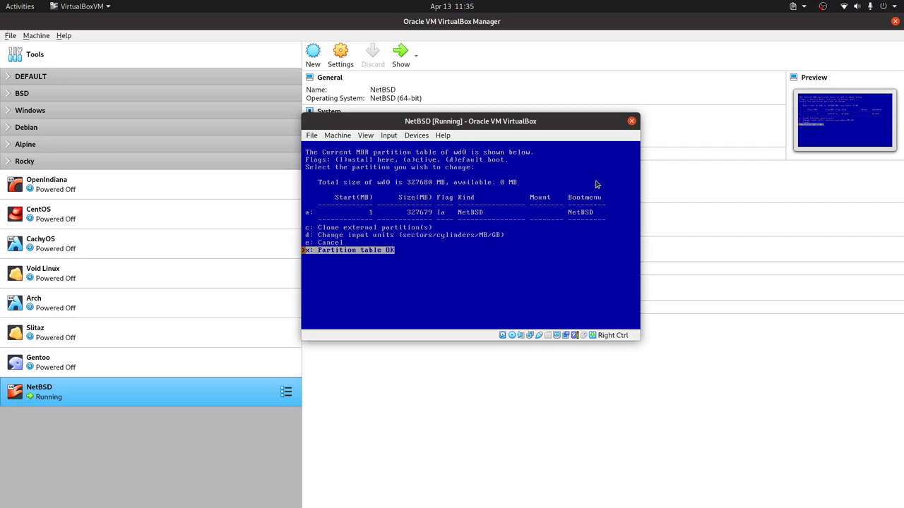
key(Return)
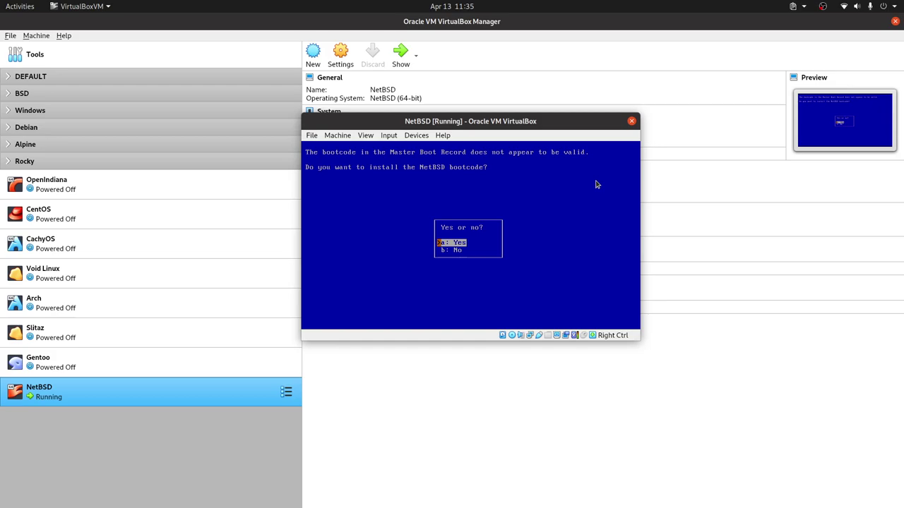
key(Return)
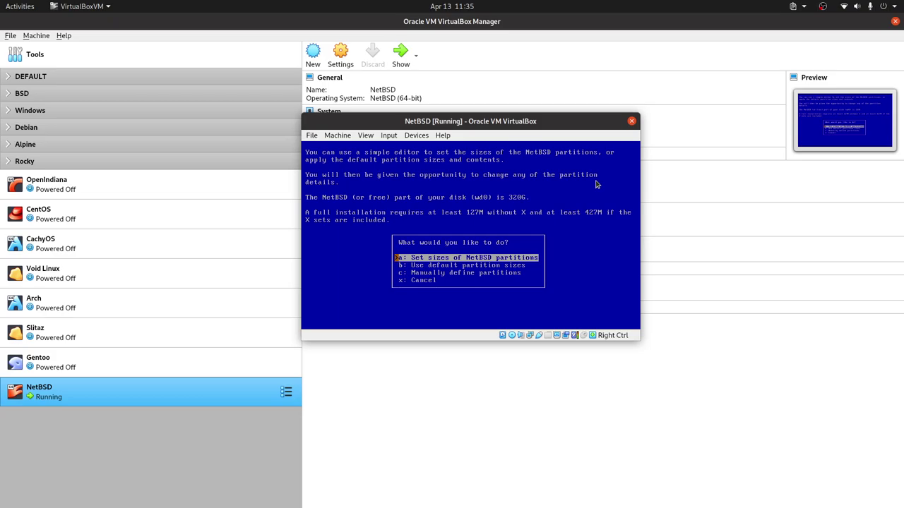
Choose to manually define the NetBSD partitions instead of setting sizes or using the defaults.
key(Down)
key(Down)
key(Down)
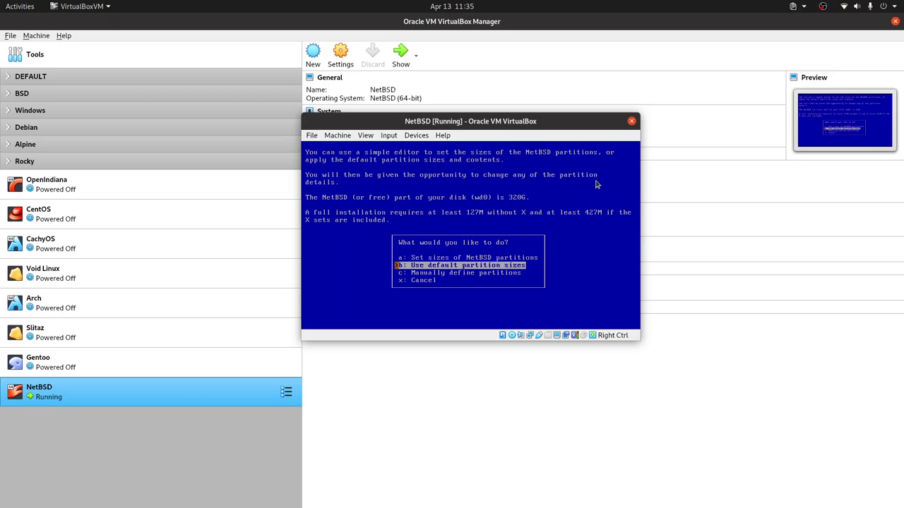
key(Up)
key(Up)
key(Up)
key(Down)
key(Down)
key(Up)
key(Up)
key(Down)
key(Down)
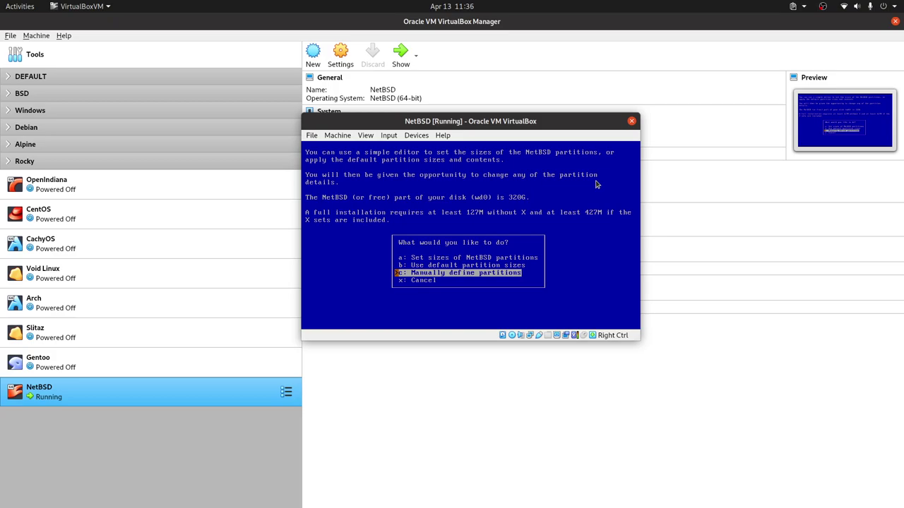
key(Return)
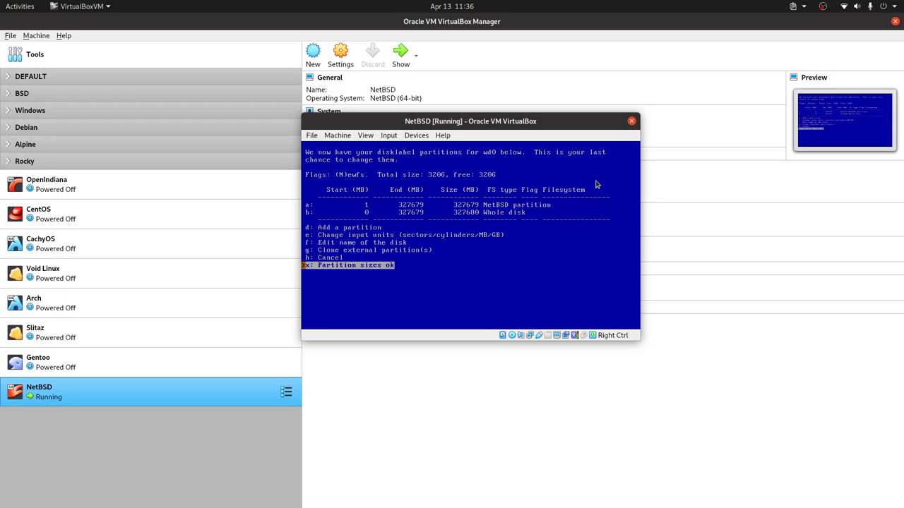
Add a new disklabel partition on wd0 and set its type to FFSv2ea.
key(Up)
key(Up)
key(Up)
key(Up)
key(Up)
key(Up)
key(Up)
key(Return)
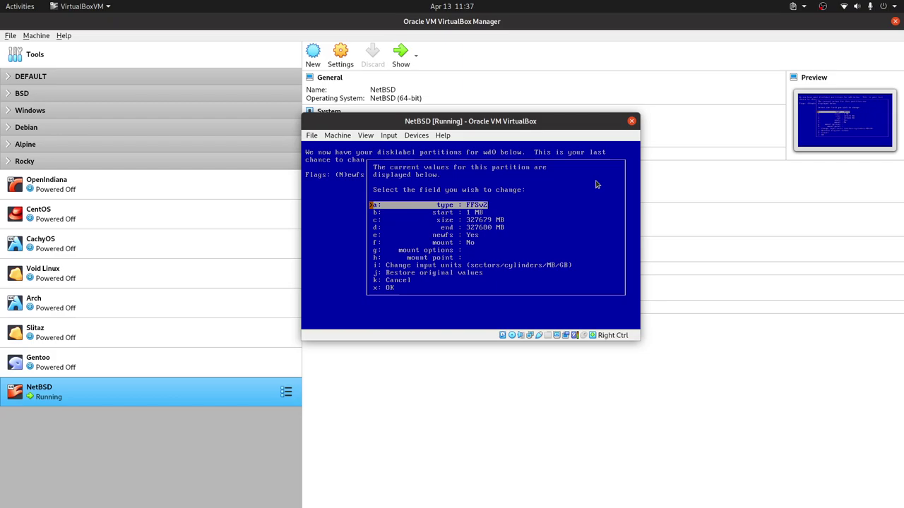
key(Return)
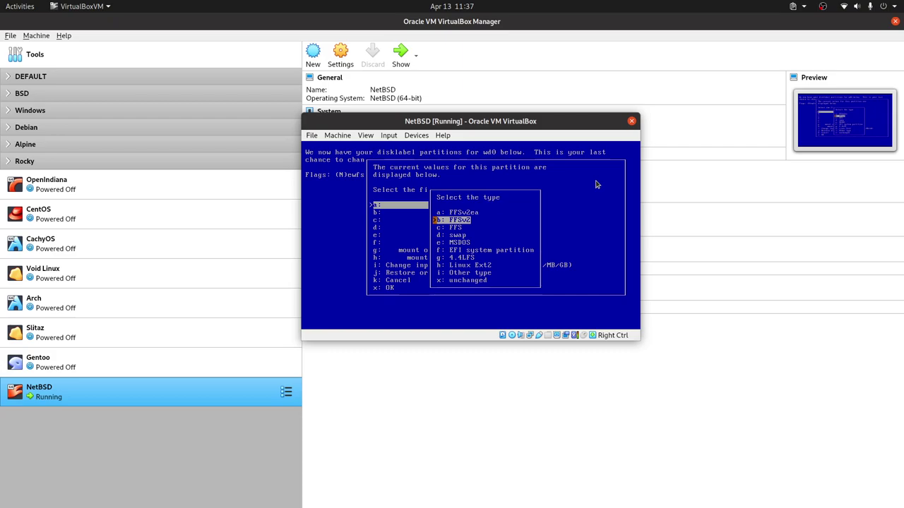
key(Up)
key(Down)
key(Up)
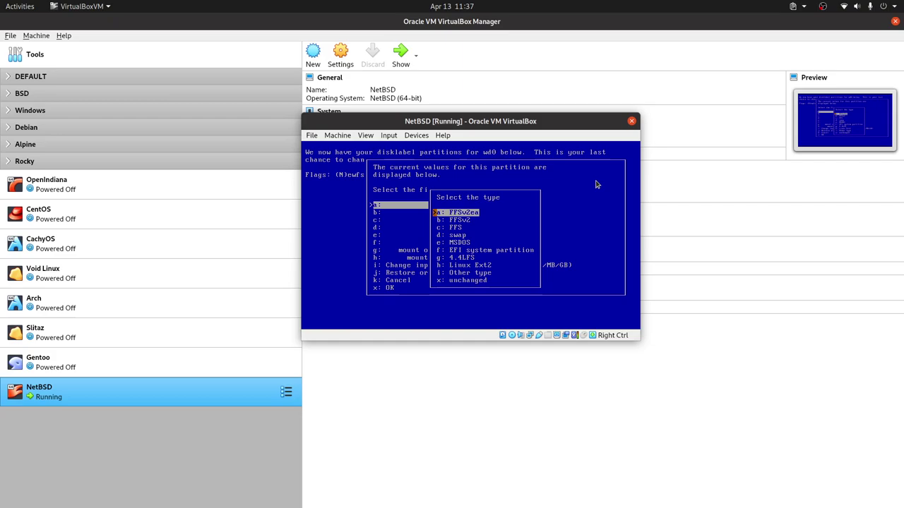
key(Return)
Change the input units for the partition values to GB.
key(Down)
key(Down)
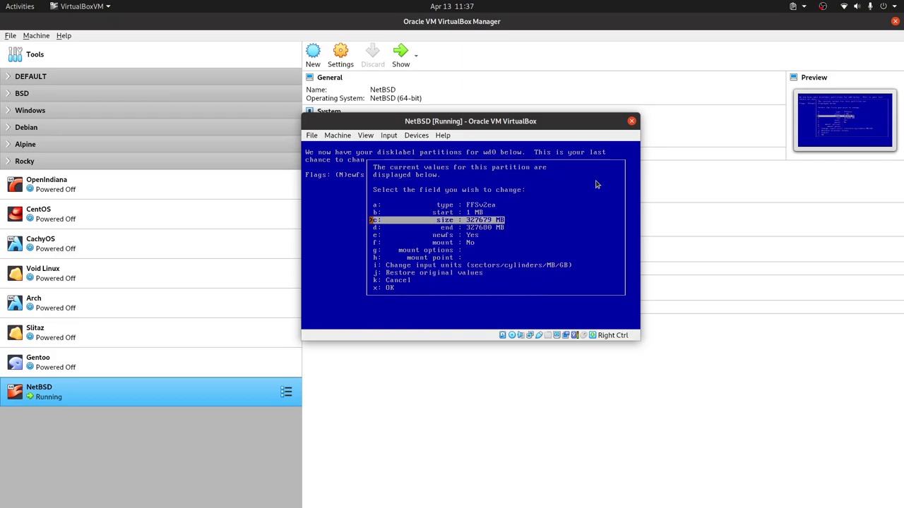
key(Up)
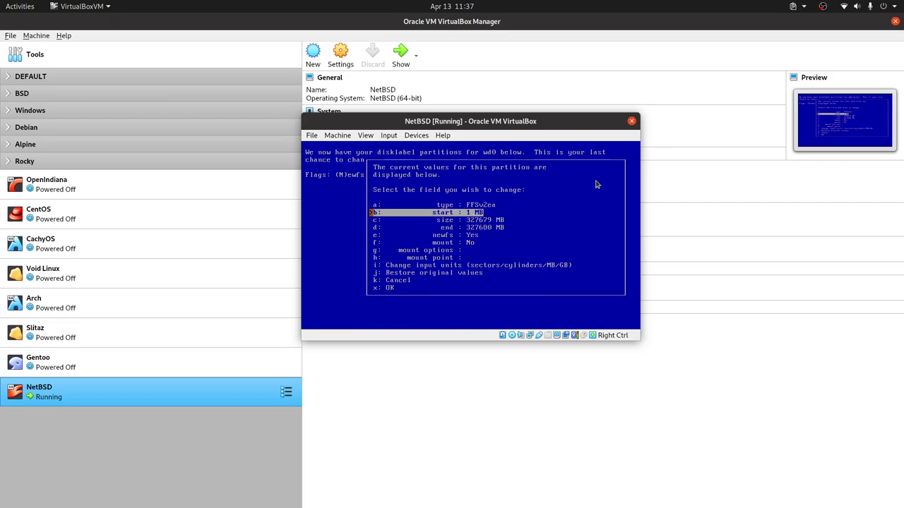
key(Down)
key(Down)
key(Down)
key(Down)
key(Down)
key(Down)
key(Down)
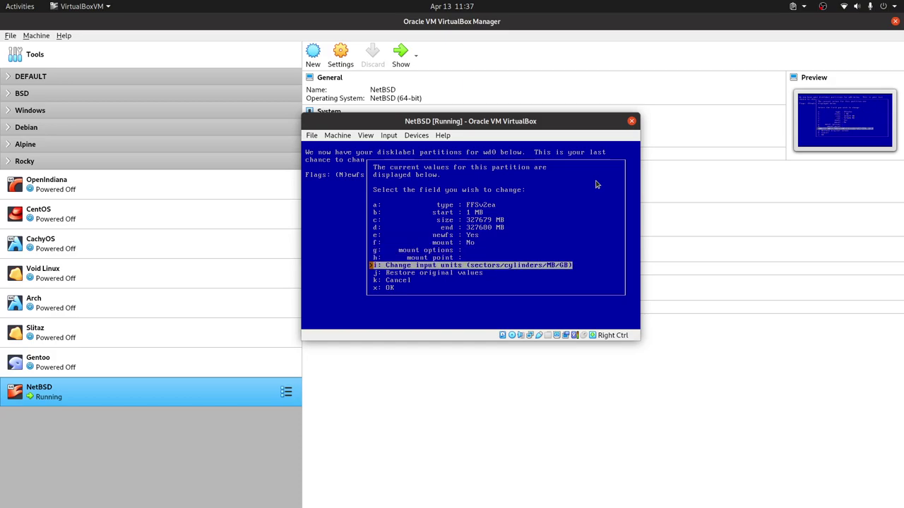
key(Return)
key(Up)
key(Return)
Set the FFSv2ea partition's size to 12 GB.
key(Up)
key(Up)
key(Up)
key(Up)
key(Up)
key(Up)
key(Return)
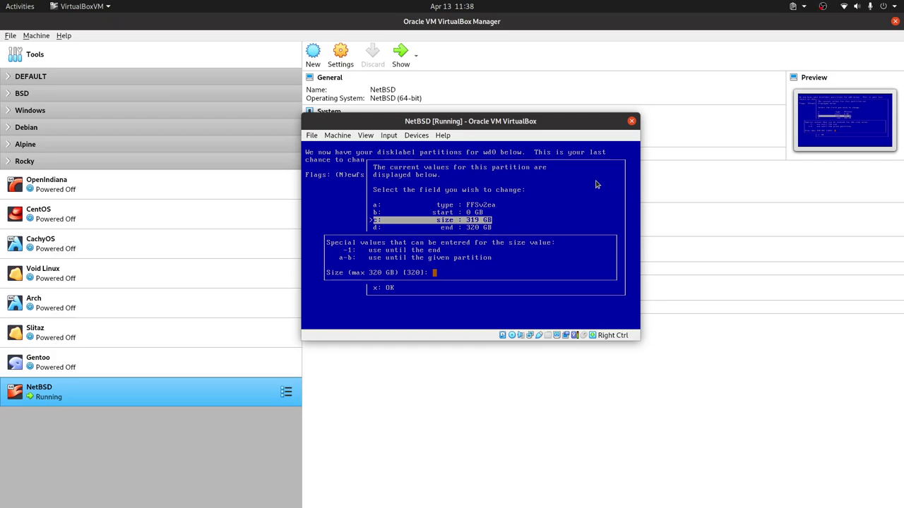
text(12)
key(Return)
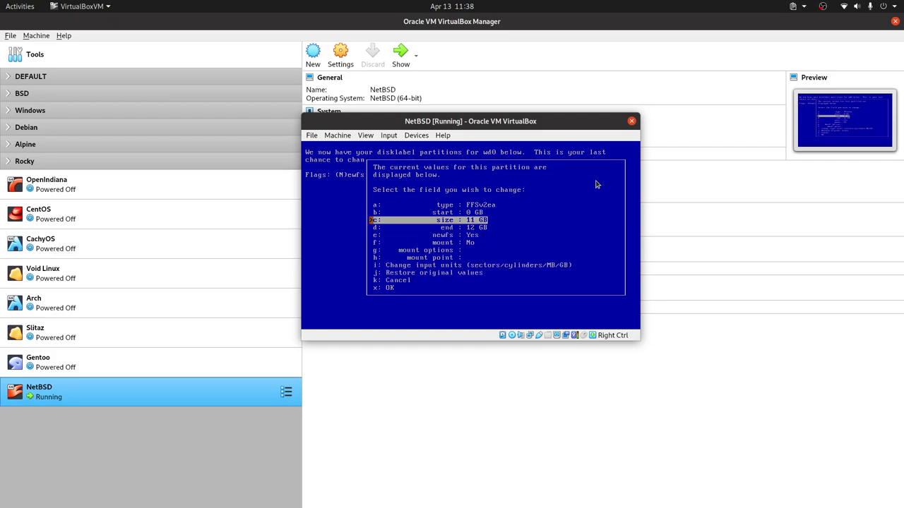
Resize the FFSv2ea partition to 14 GB so that it ends at 15 GB.
key(Return)
text(1)
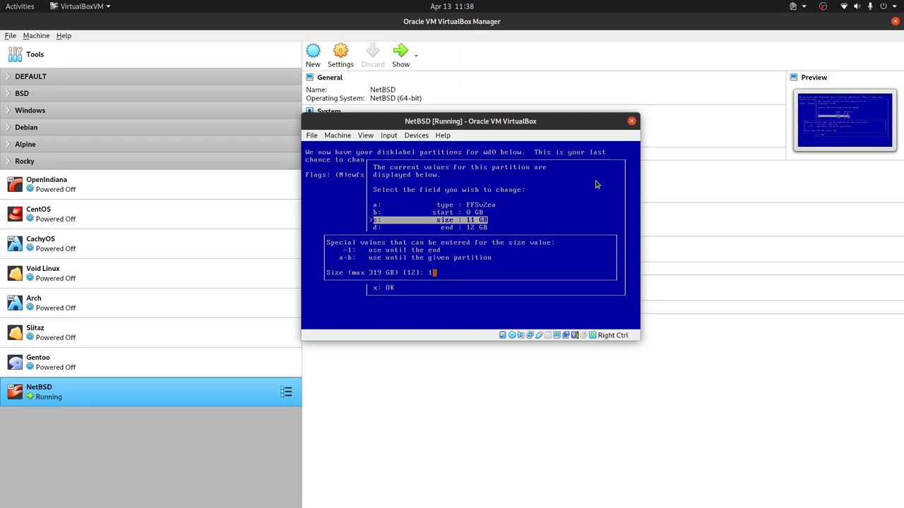
text(4)
key(Return)
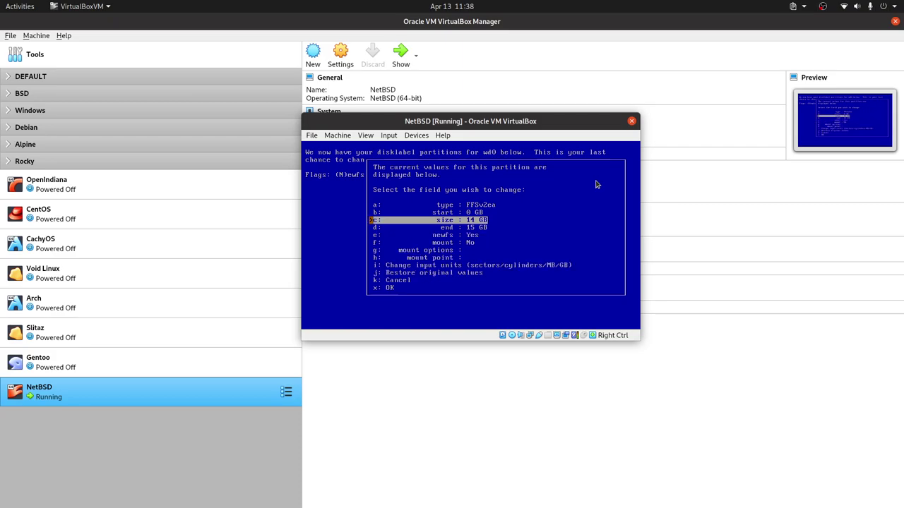
Set the FFSv2ea partition's mount flag to Yes.
key(Down)
key(Down)
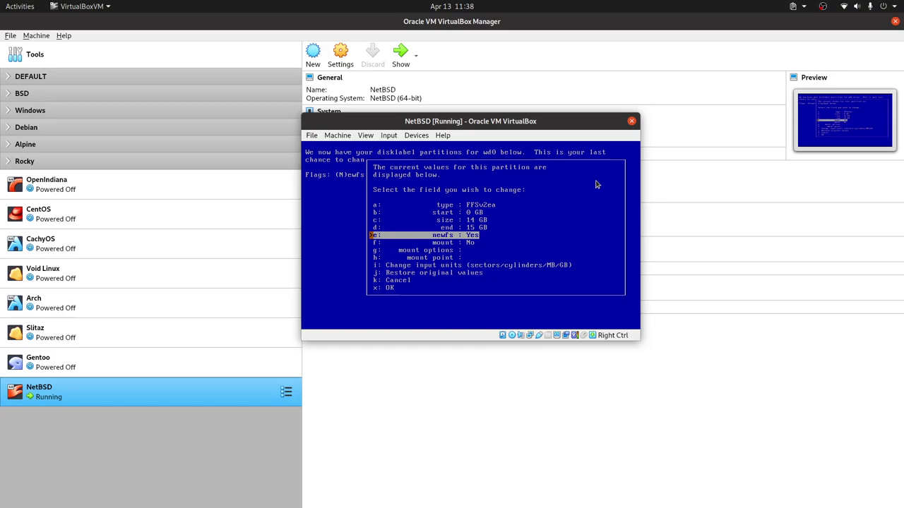
key(Down)
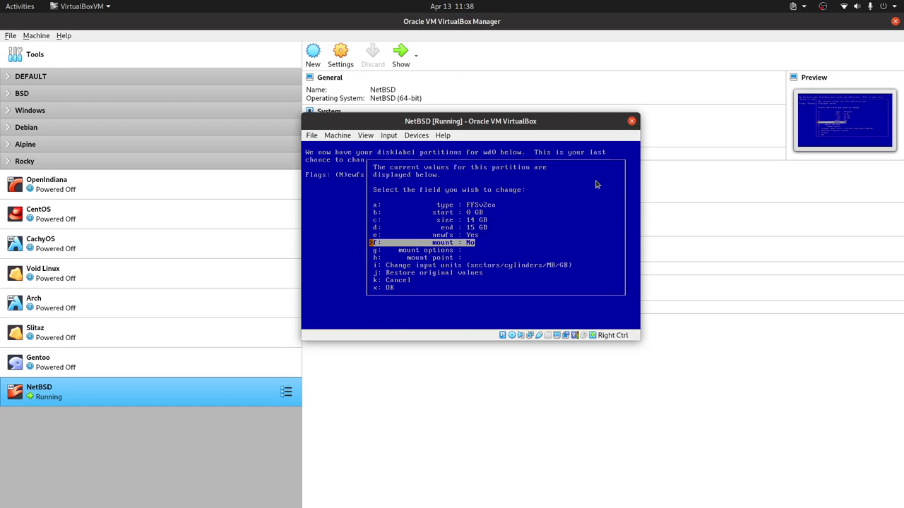
key(Return)
Review the mount options available for the partition and leave them unchanged.
key(Down)
key(Down)
key(Up)
key(Return)
key(Down)
key(Down)
key(Down)
key(Down)
key(Down)
key(Down)
key(Down)
key(Down)
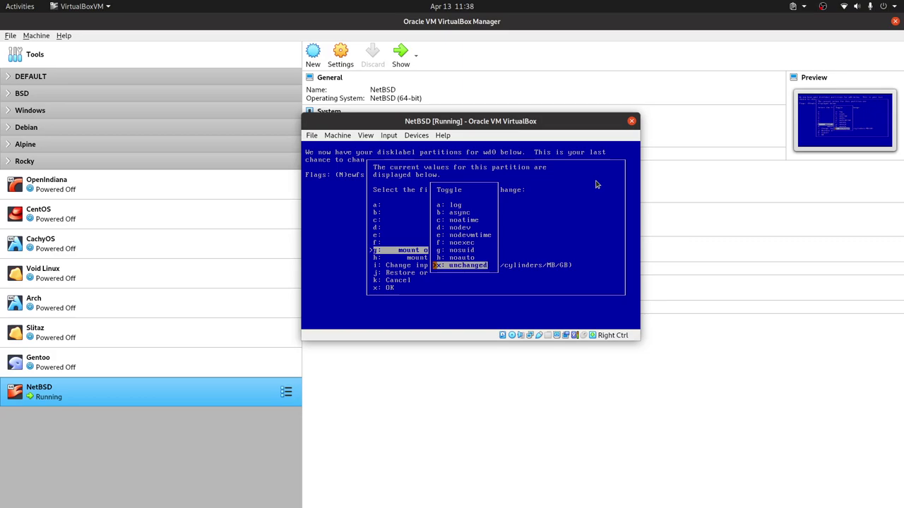
key(Return)
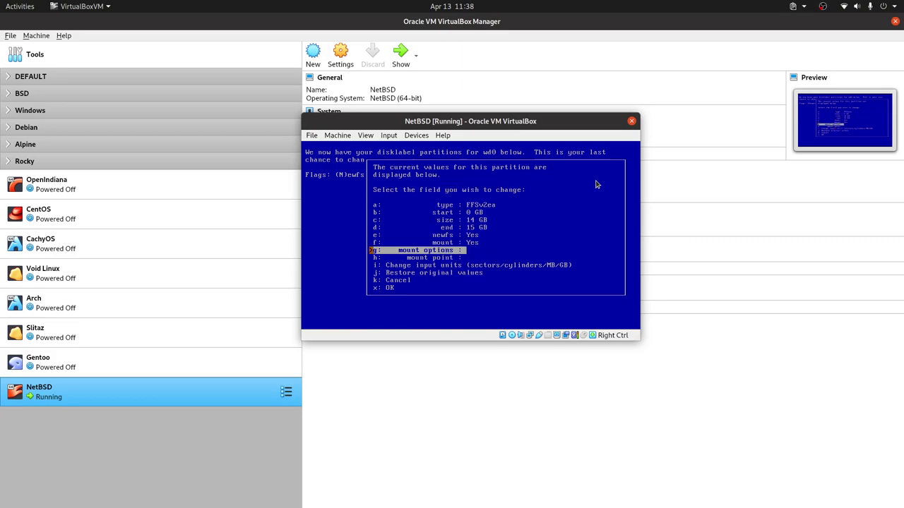
Set the partition's mount point to / and accept its settings.
key(Down)
key(Return)
text(/)
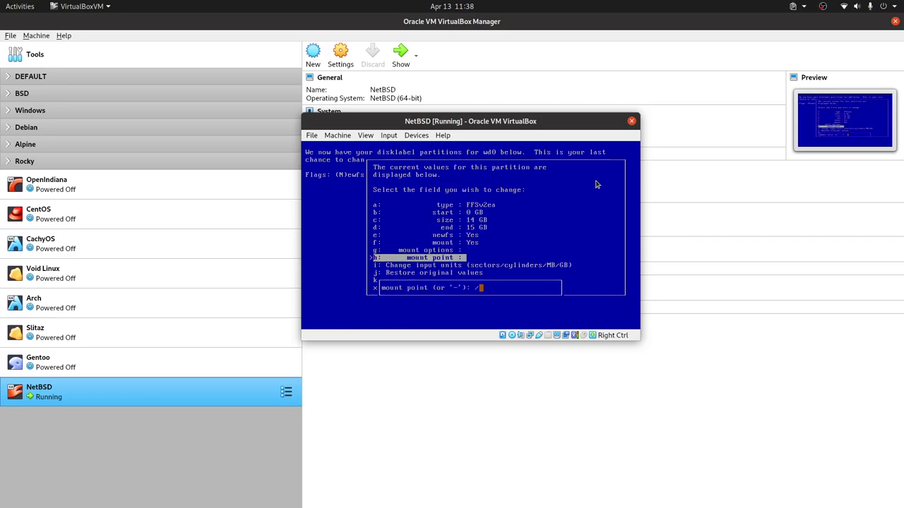
key(Return)
key(Down)
key(Down)
key(Down)
key(Down)
key(Return)
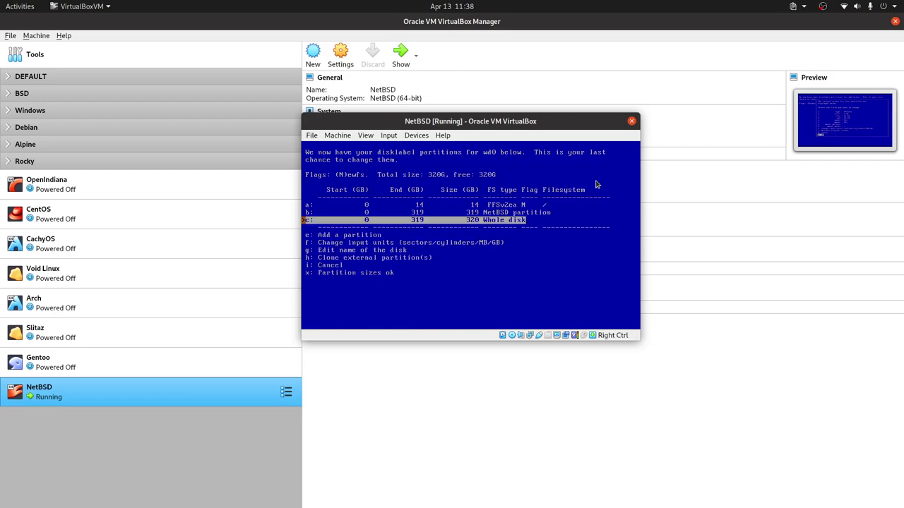
Add a second partition after the root partition and set its size to 303 GB.
key(Up)
key(Up)
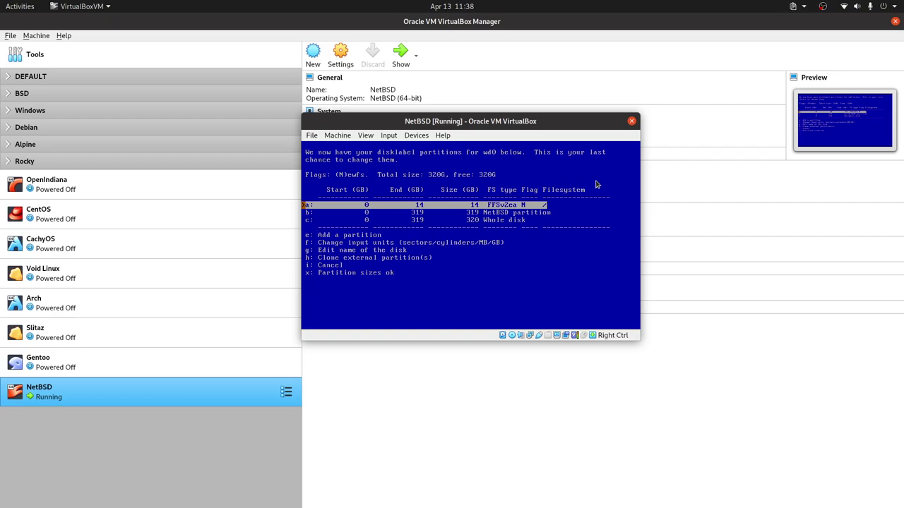
key(Down)
key(Down)
key(Up)
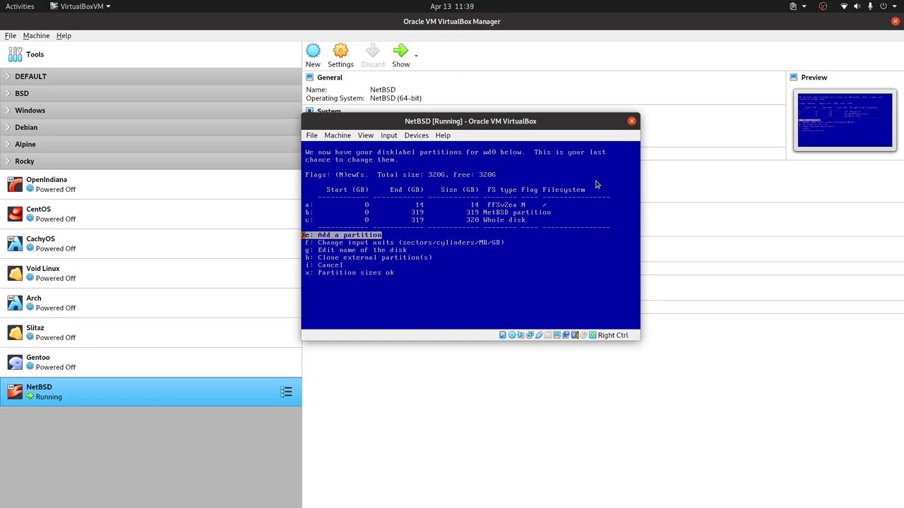
key(Return)
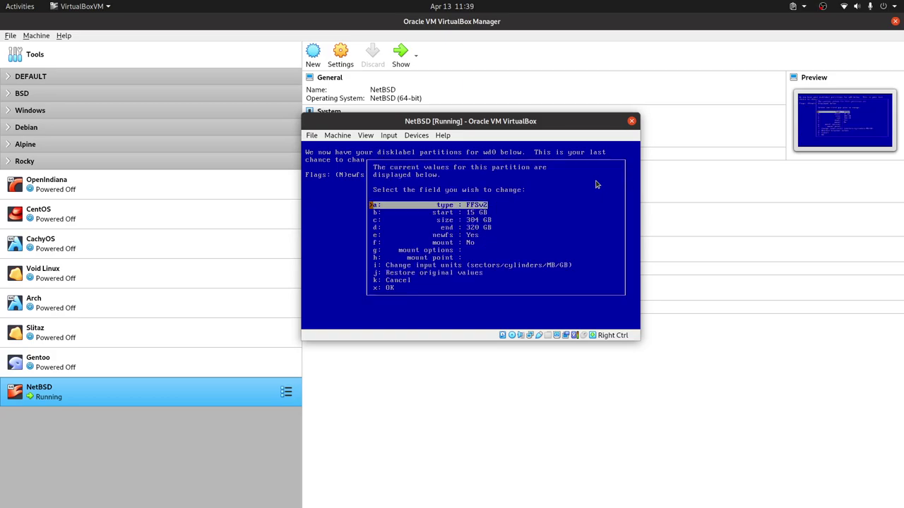
key(Down)
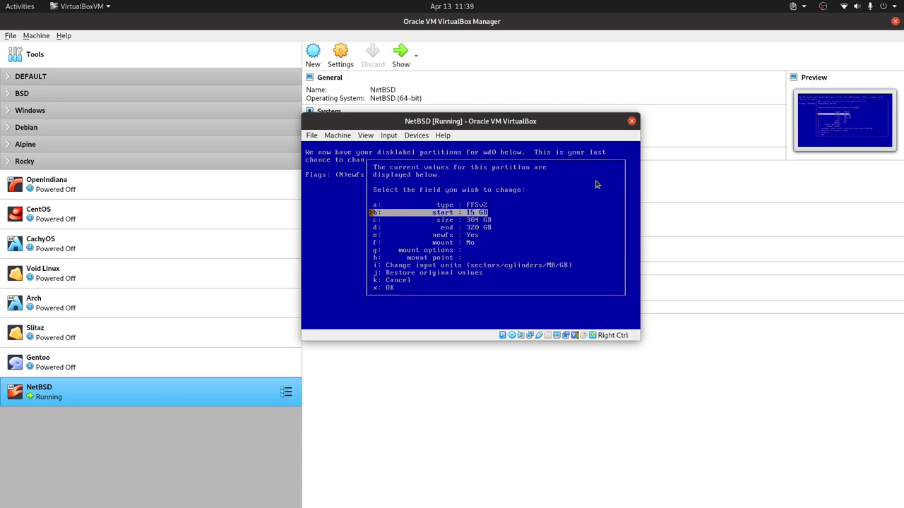
key(Down)
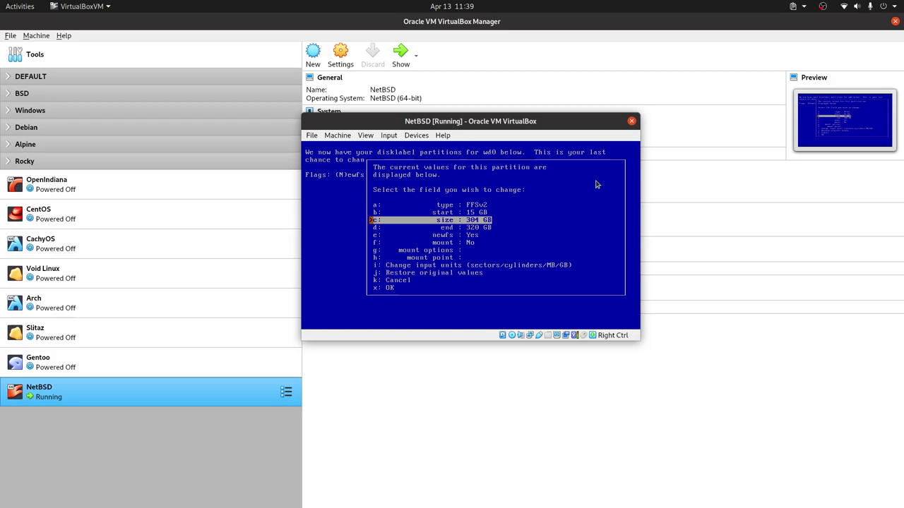
key(Return)
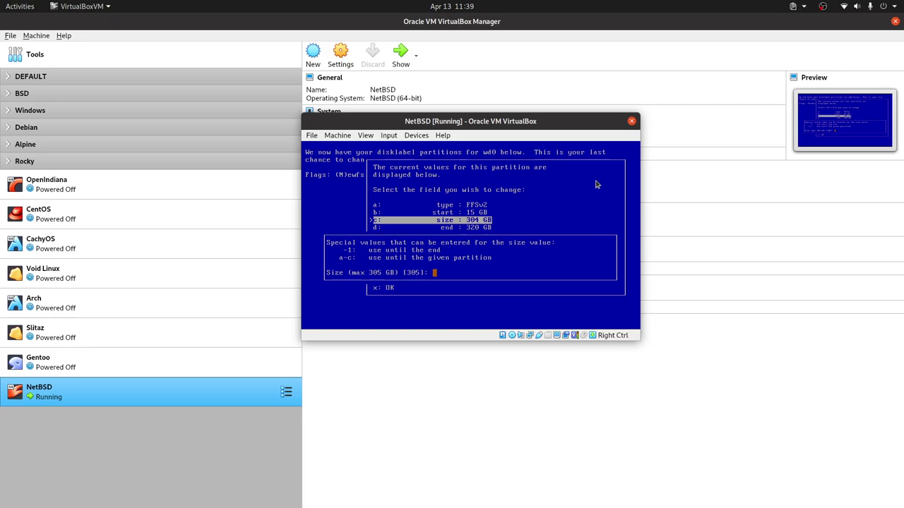
text(303)
key(Return)
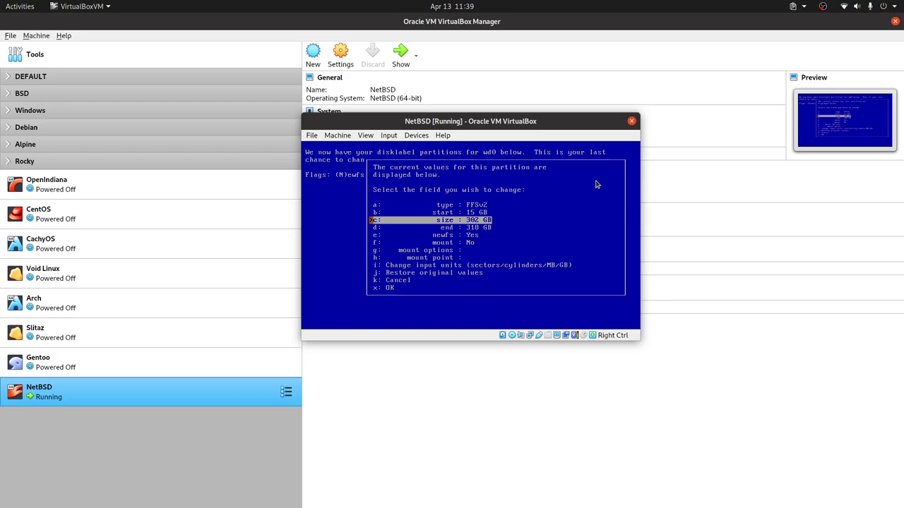
Set the second partition's mount flag to Yes and enter /home as its mount point.
key(Down)
key(Down)
key(Down)
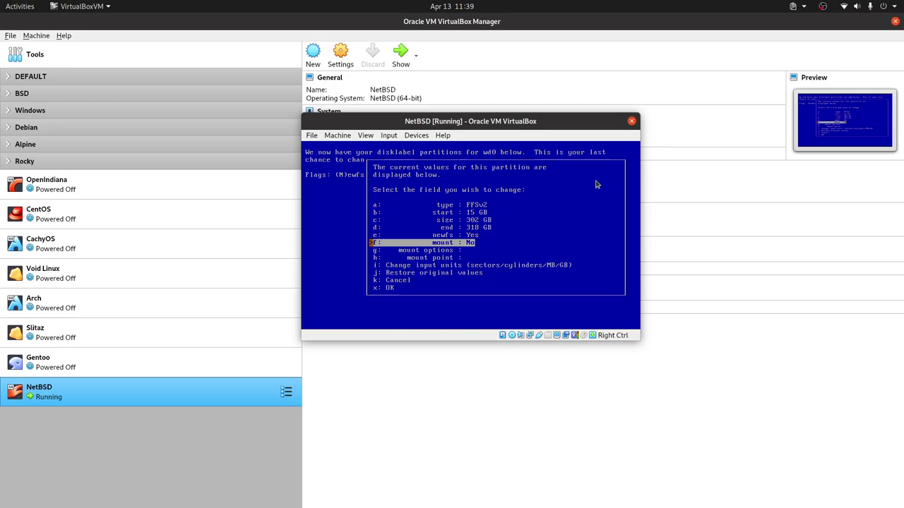
key(Return)
key(Up)
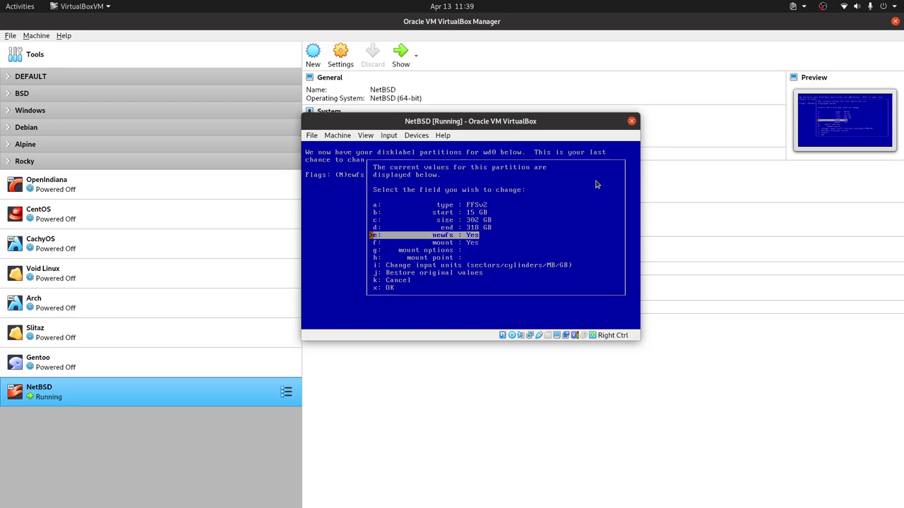
key(Down)
key(Down)
key(Down)
key(Return)
text(/home)
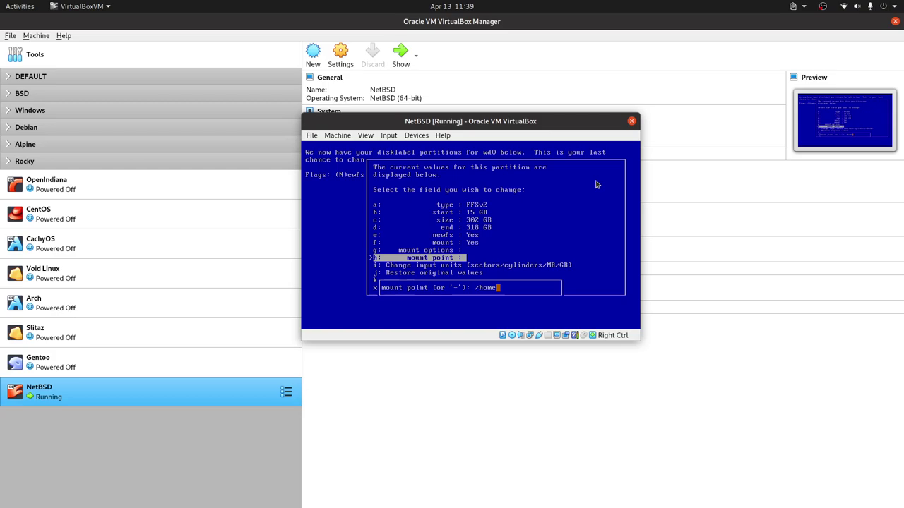
Try /var as the second partition's mount point and change the entry back to /home.
key(BackSpace)
key(BackSpace)
key(BackSpace)
key(BackSpace)
text(var)
key(BackSpace)
key(BackSpace)
key(BackSpace)
text(var)
key(BackSpace)
key(BackSpace)
key(BackSpace)
text(home)
Confirm the /home mount point and accept the second partition's settings.
key(Return)
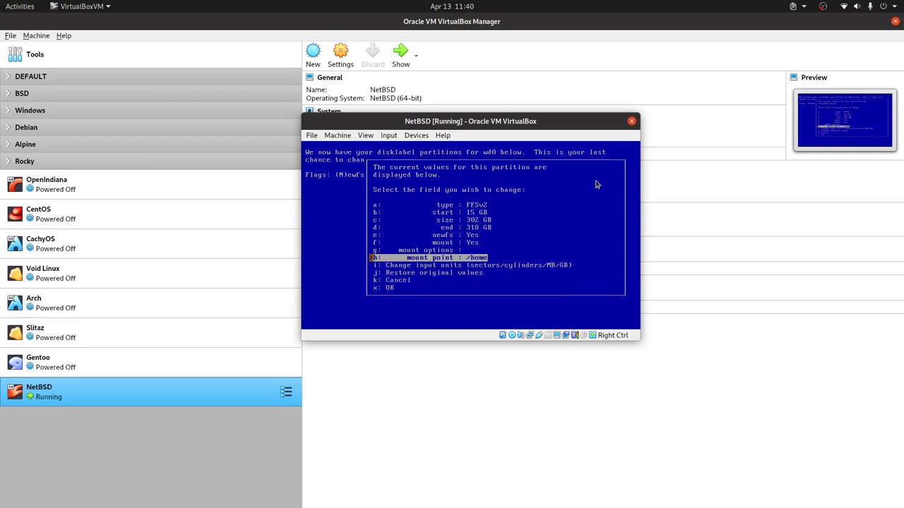
key(Down)
key(Down)
key(Down)
key(Down)
key(Return)
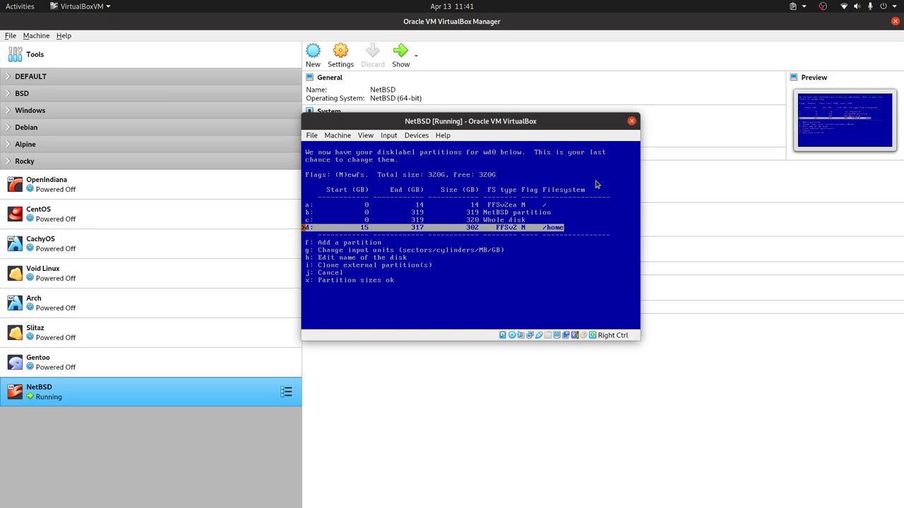
Add a partition in the remaining disk space and set its type to swap.
key(Down)
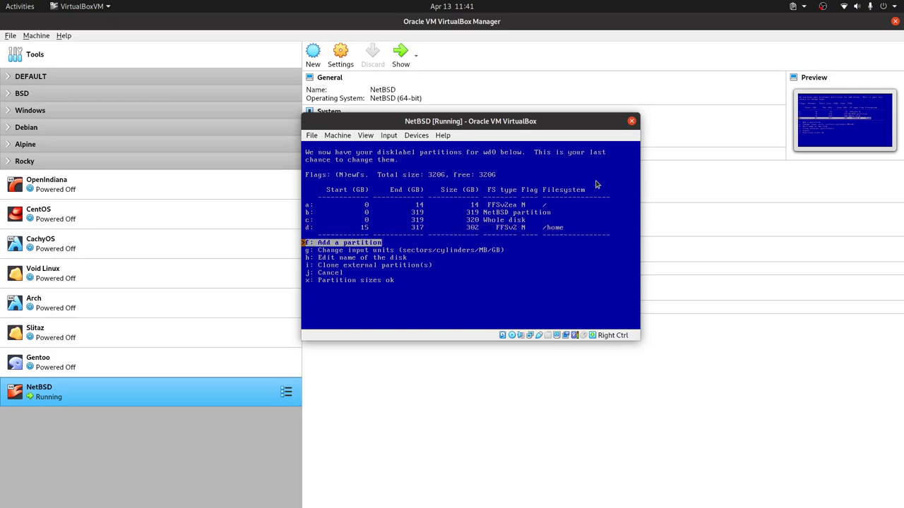
key(Return)
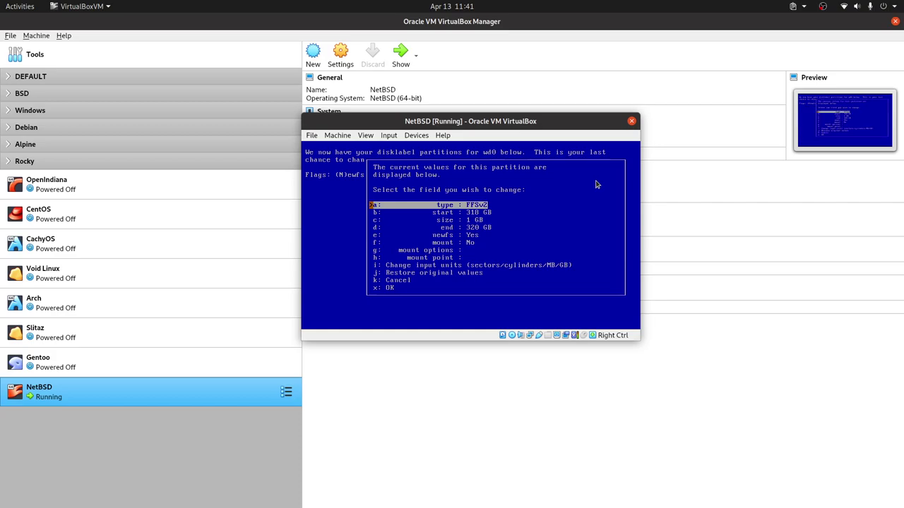
key(Return)
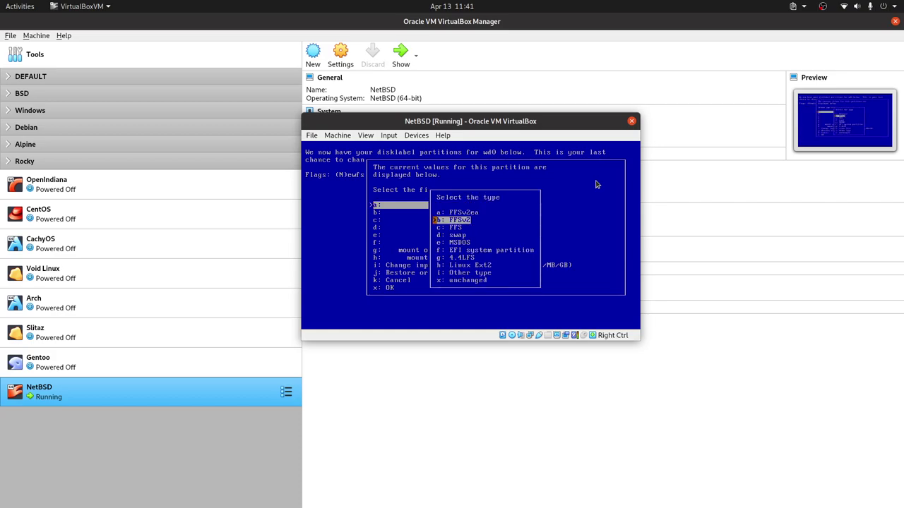
key(Down)
key(Down)
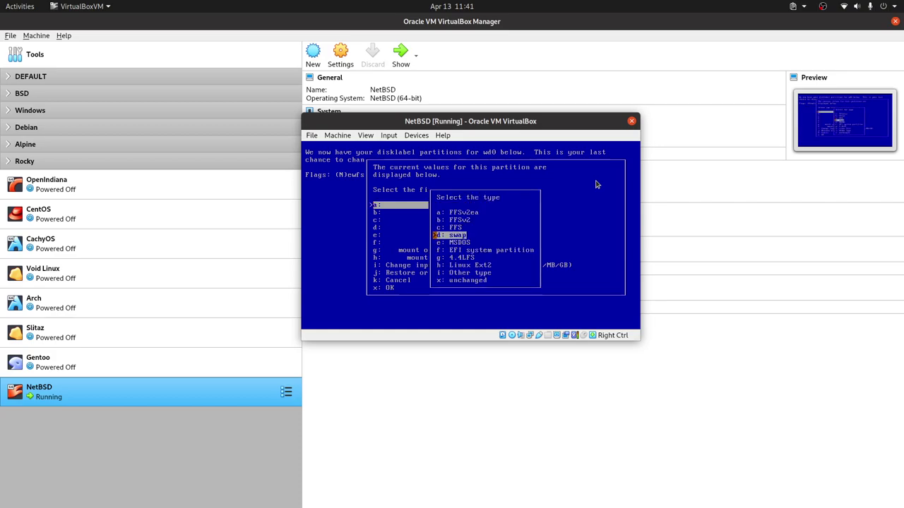
key(Return)
Accept the swap partition with its default start, size and end values.
key(Down)
key(Down)
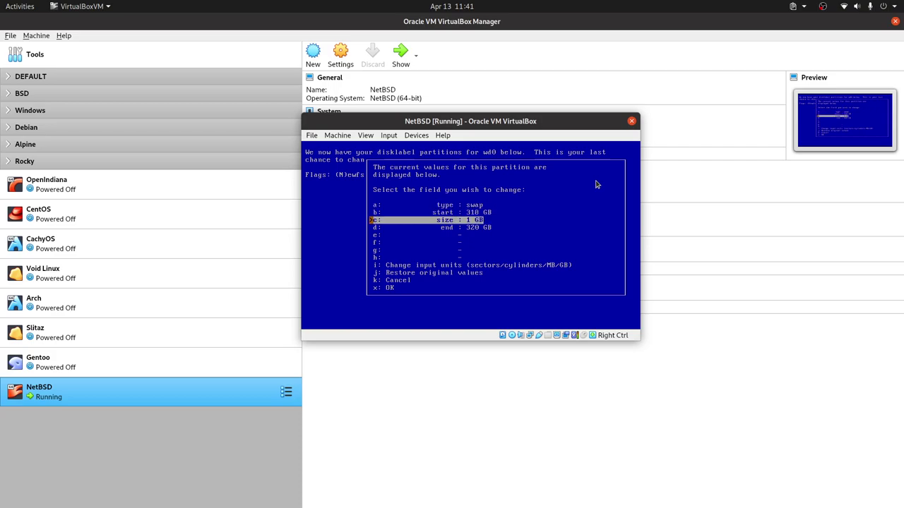
key(Down)
key(Down)
key(Down)
key(Down)
key(Down)
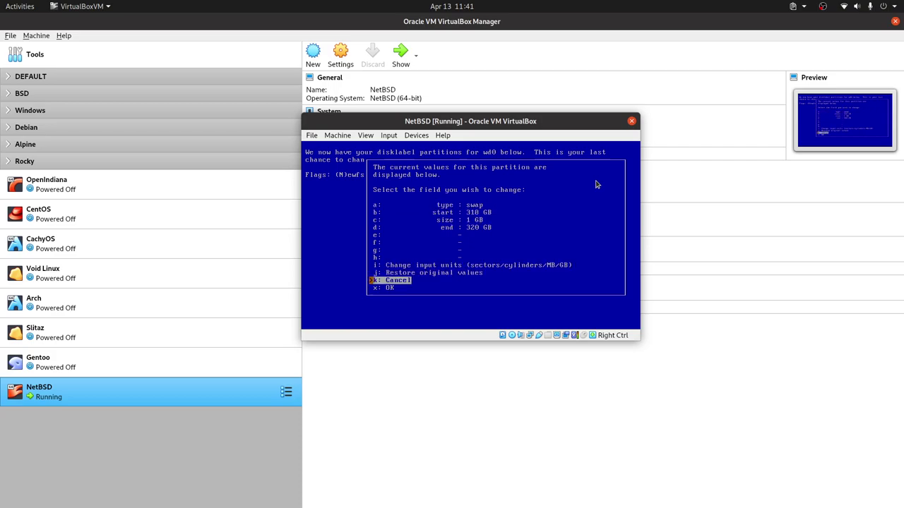
key(Return)
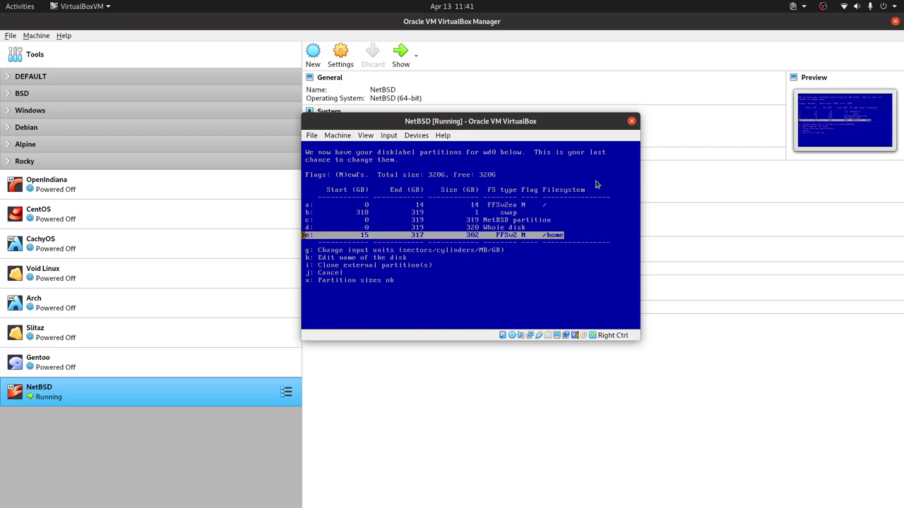
Review the root, swap and /home entries in wd0's disklabel partition table, checking their sizes, file system types and mount points.
key(Up)
key(Up)
key(Up)
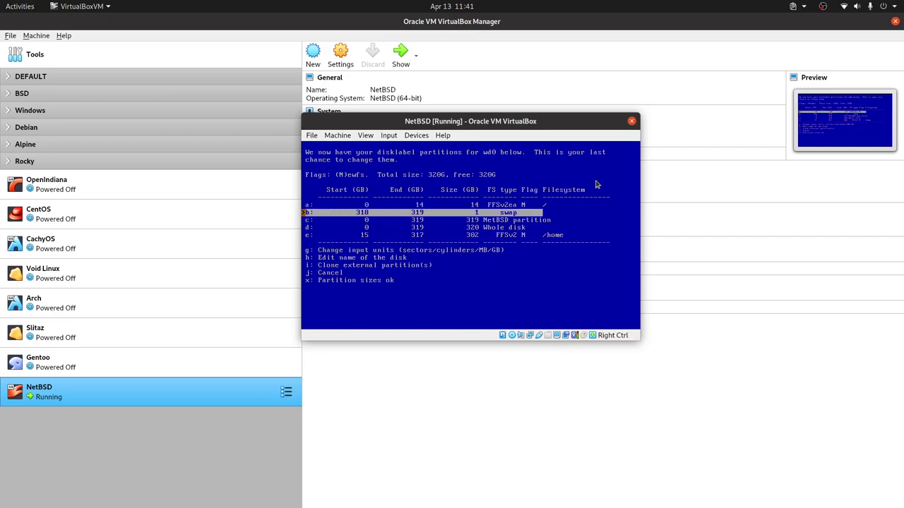
key(Up)
key(Down)
key(Down)
key(Down)
key(Down)
key(Down)
key(Up)
key(Up)
key(Up)
key(Up)
key(Up)
key(Down)
key(Up)
key(Down)
key(Down)
key(Down)
key(Up)
key(Up)
key(Up)
key(Up)
key(Up)
key(Down)
key(Down)
key(Down)
key(Down)
key(Down)
key(Up)
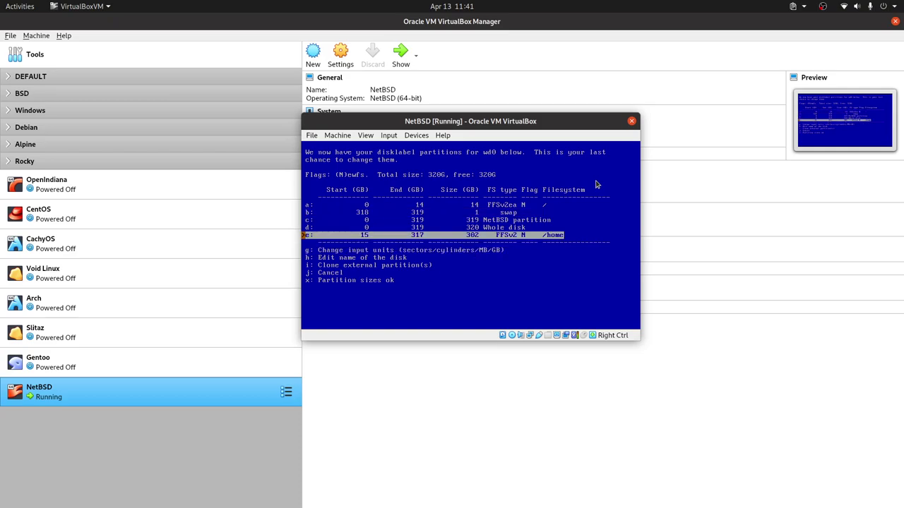
key(Up)
key(Up)
key(Up)
key(Up)
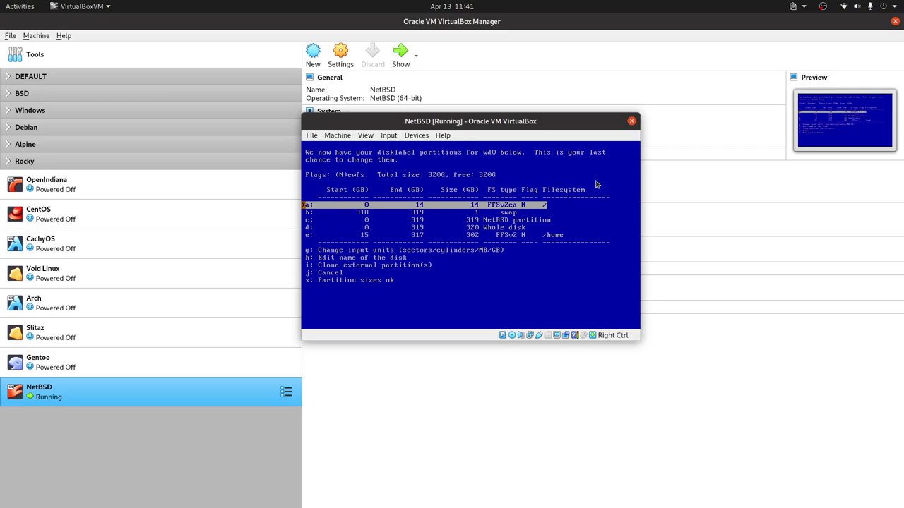
key(Down)
key(Down)
key(Down)
key(Down)
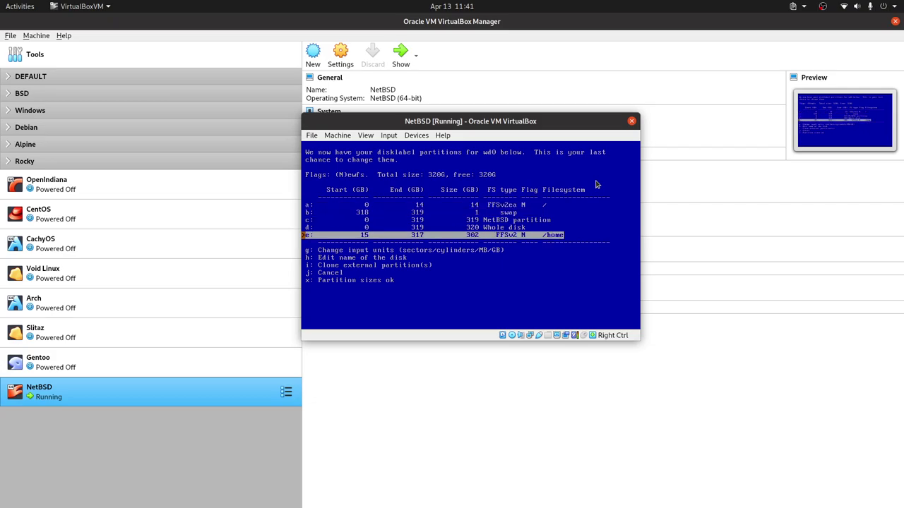
key(Up)
key(Up)
key(Up)
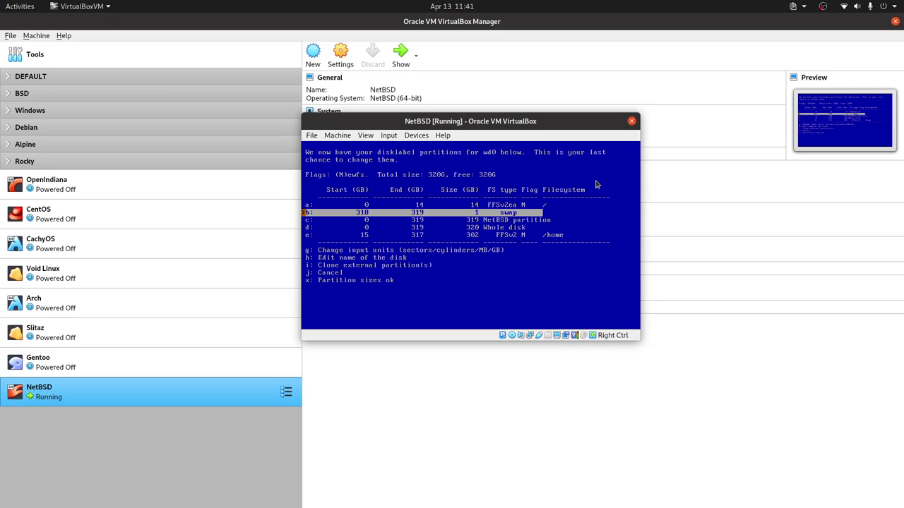
key(Down)
key(Down)
key(Down)
key(Up)
key(Up)
key(Up)
key(Up)
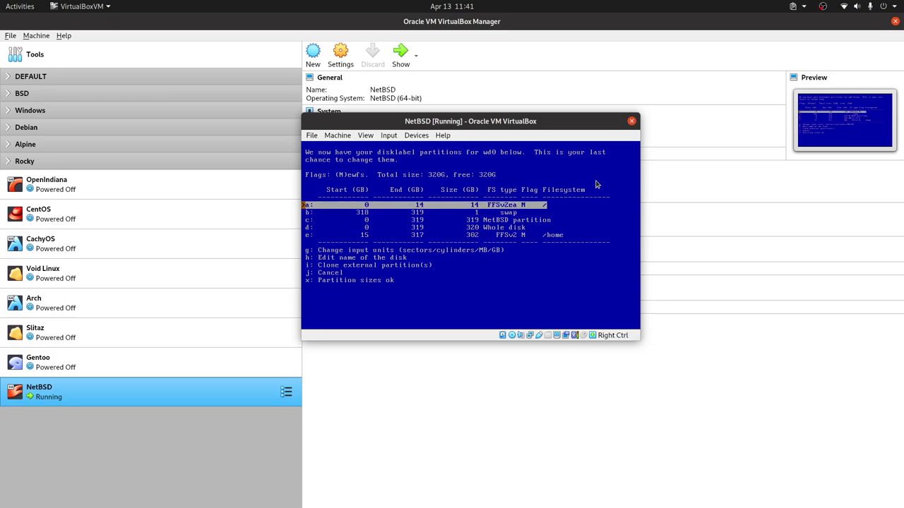
key(Down)
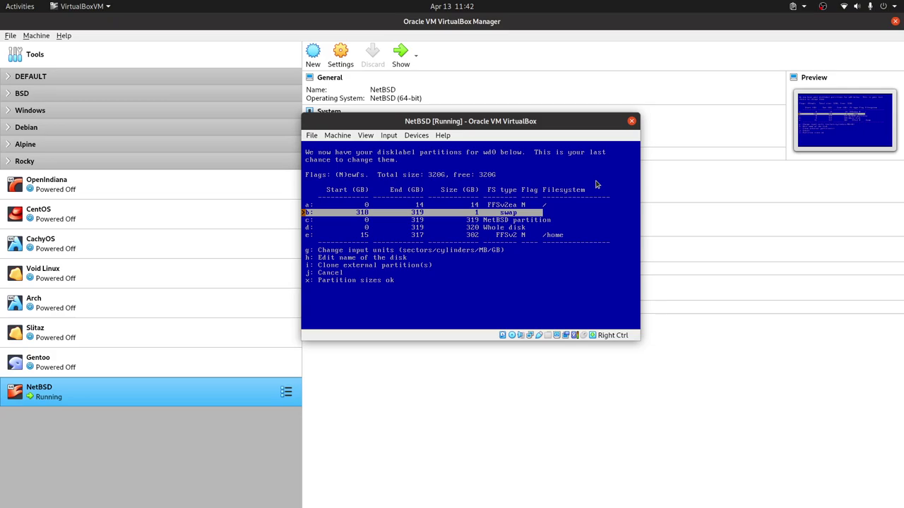
key(Down)
key(Down)
key(Up)
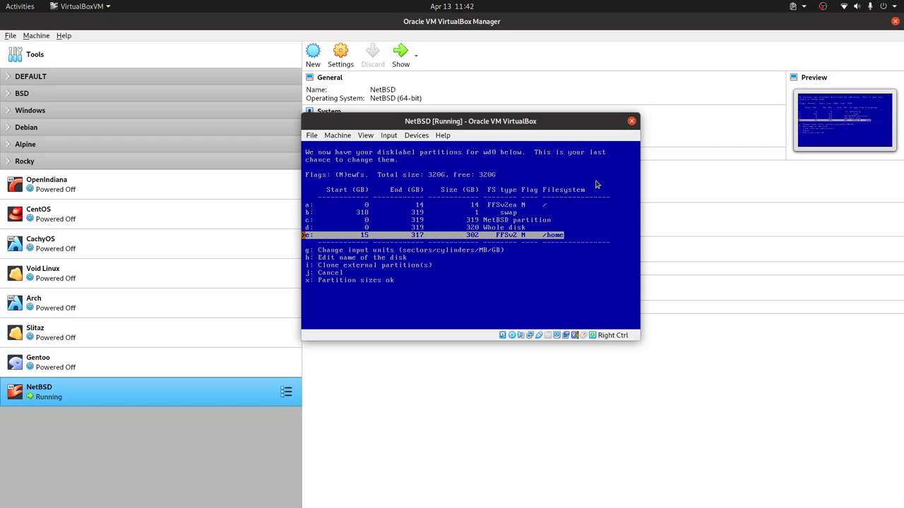
Accept the disklabel partition sizes and agree to continue installing NetBSD on wd0.
key(Down)
key(Down)
key(Down)
key(Down)
key(Down)
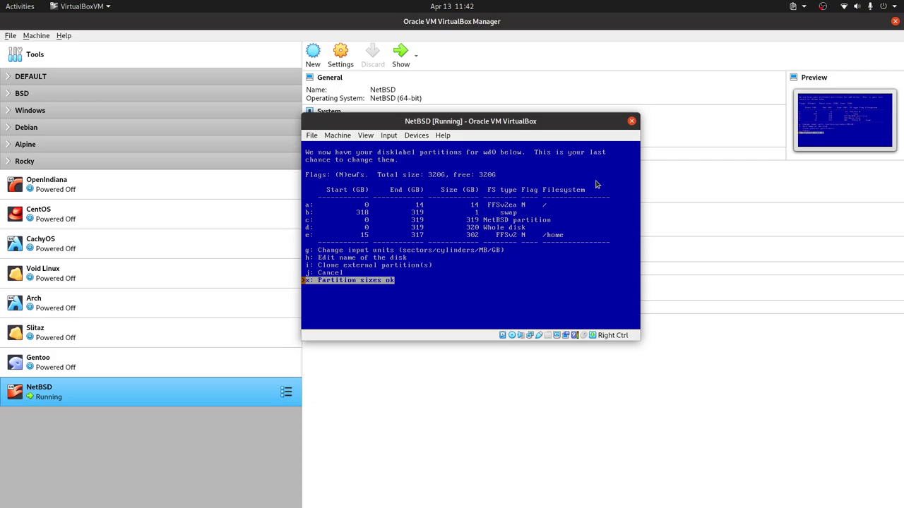
key(Return)
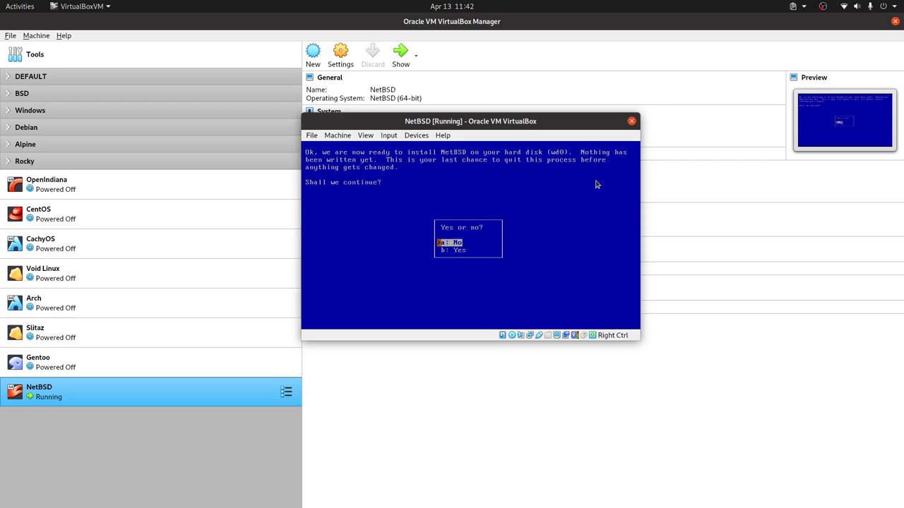
key(Down)
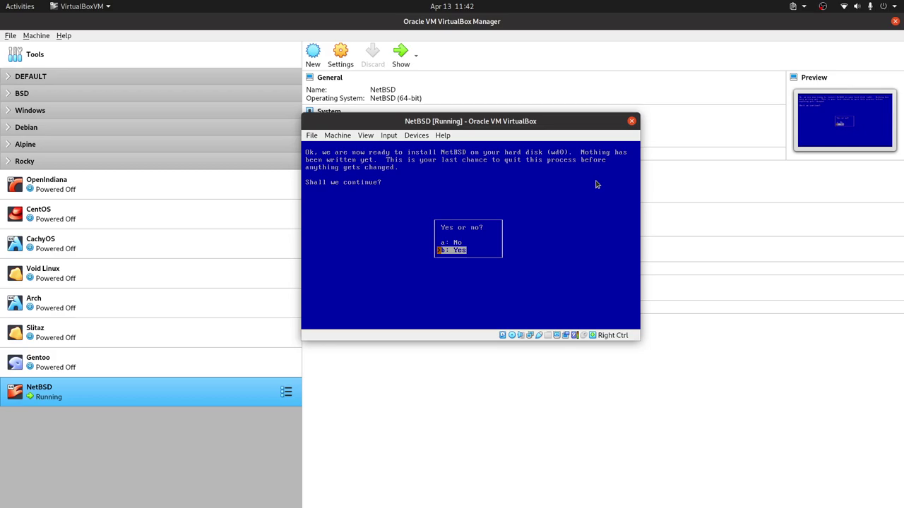
key(Return)
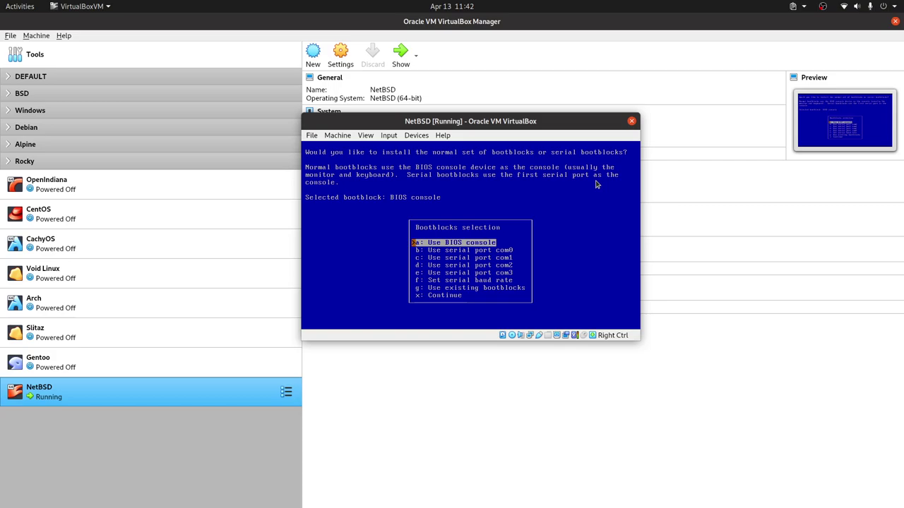
Choose the BIOS console bootblocks instead of a serial port and continue to the distribution selection.
key(Down)
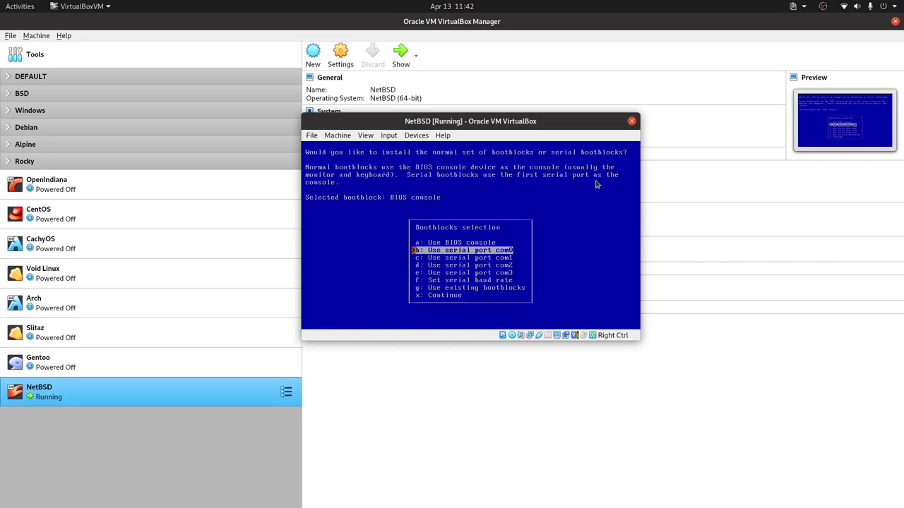
key(Down)
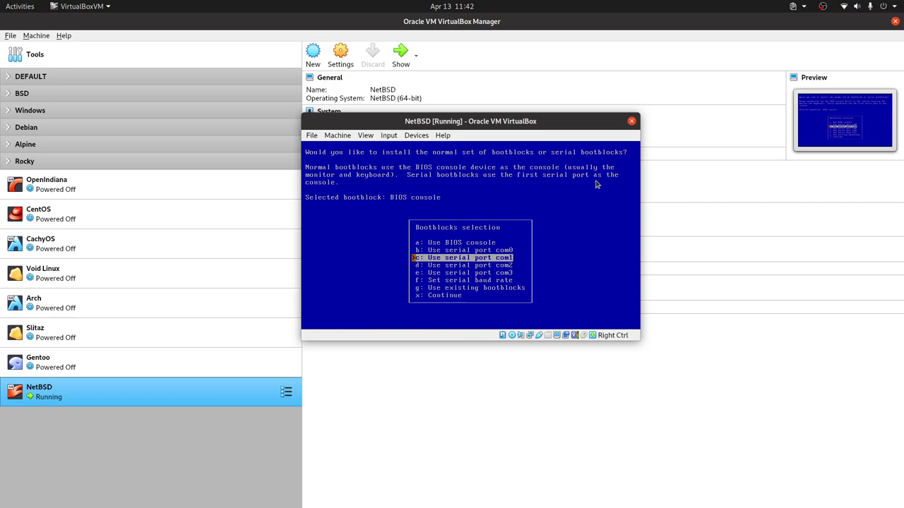
key(Up)
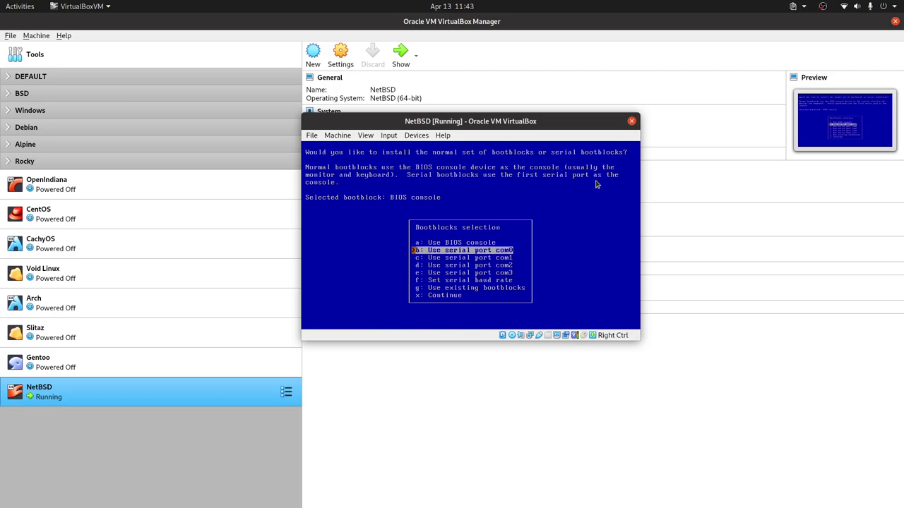
key(Down)
key(Down)
key(Down)
key(Down)
key(Down)
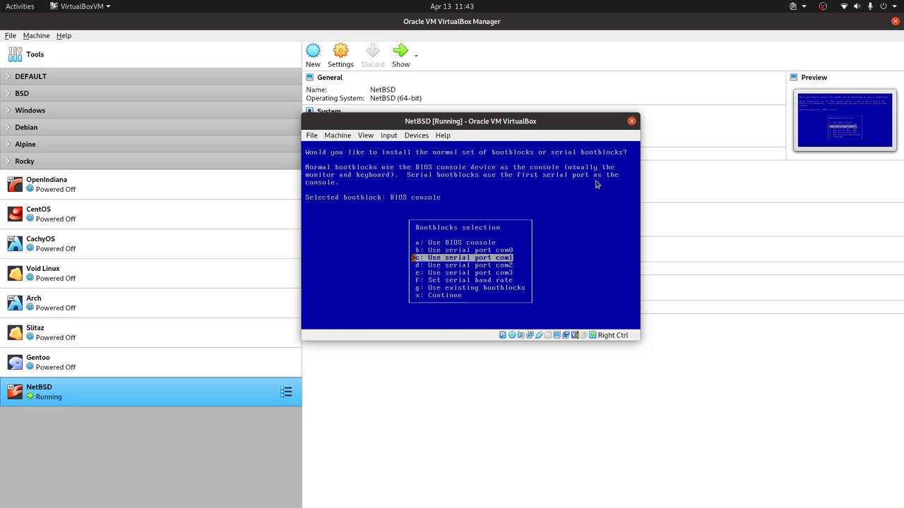
key(Up)
key(Up)
key(Up)
key(Up)
key(Up)
key(Up)
key(Down)
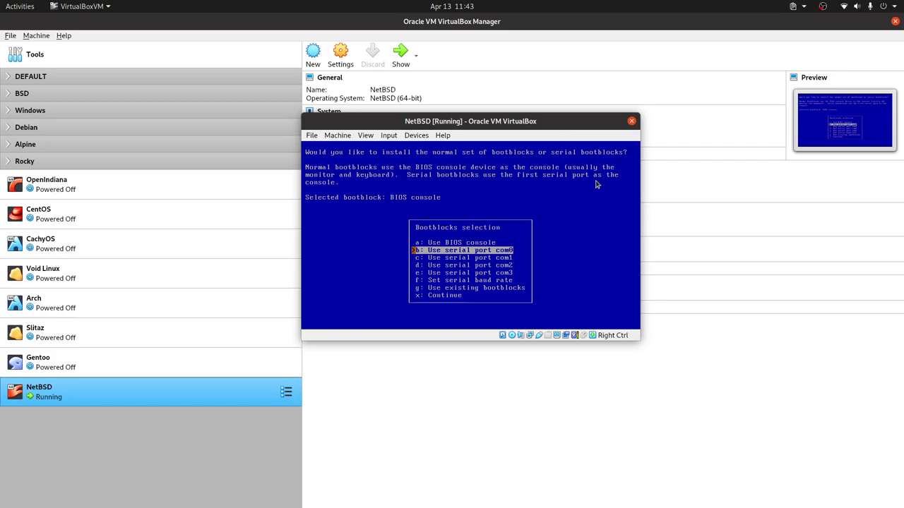
key(Up)
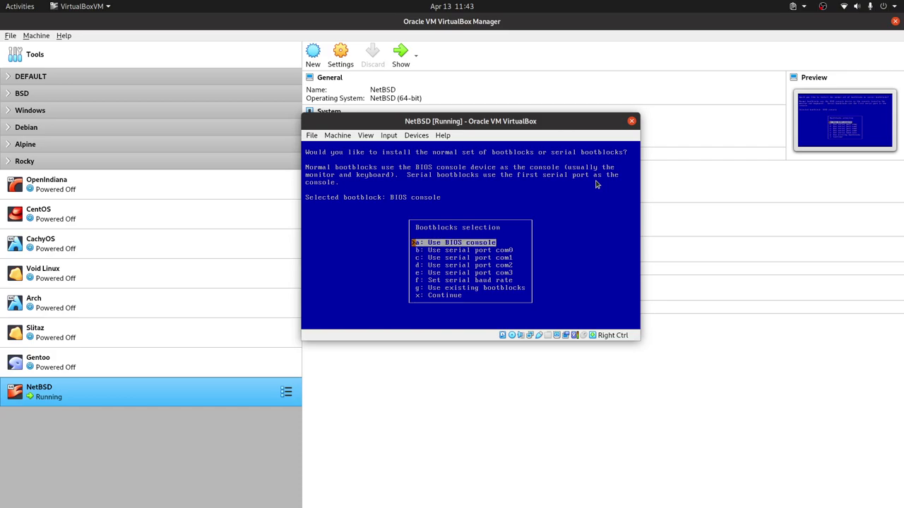
key(Return)
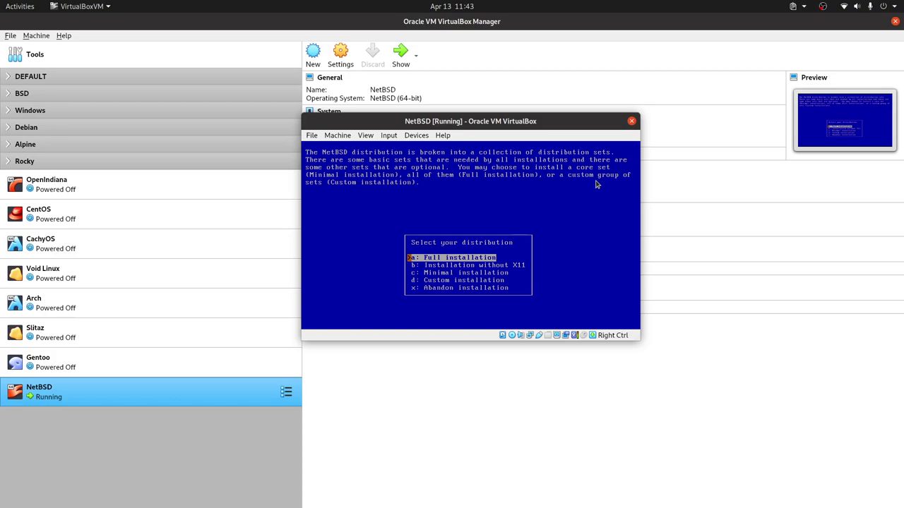
Examine the distribution choices: full, without X11, minimal and custom installation.
key(Down)
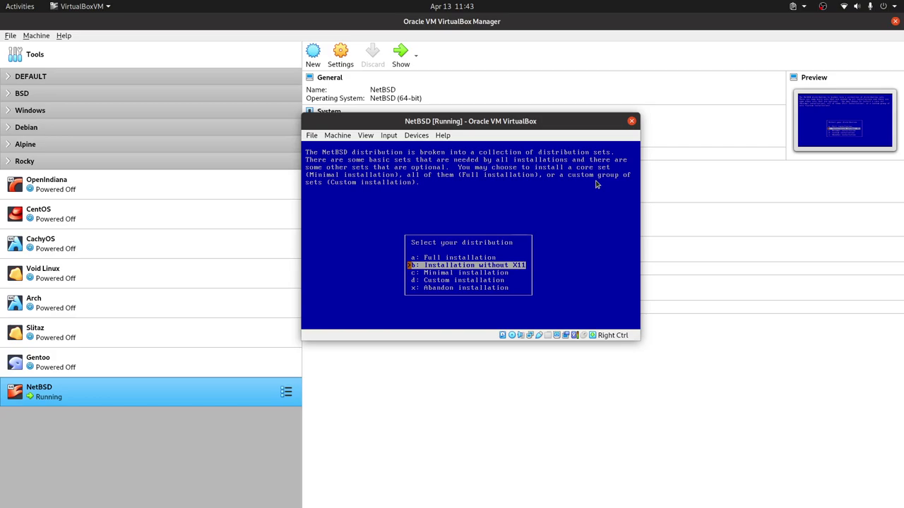
key(Down)
key(Up)
key(Up)
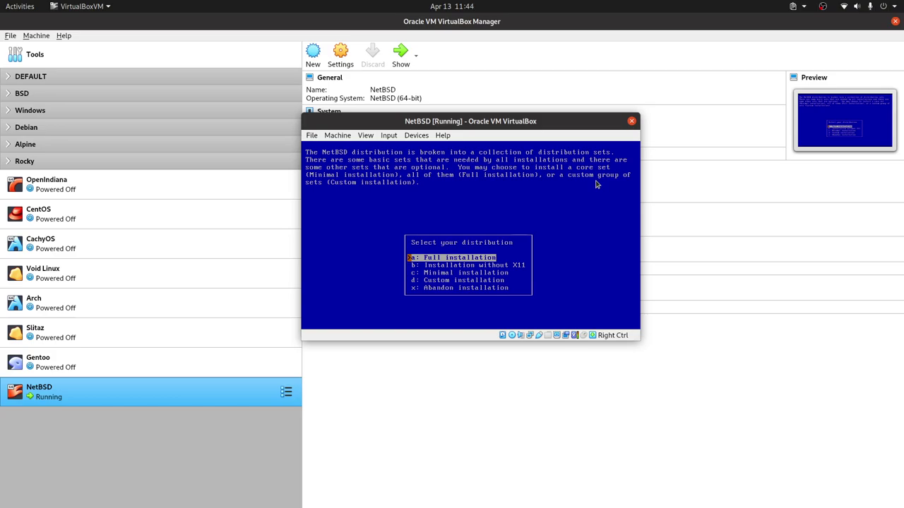
key(Down)
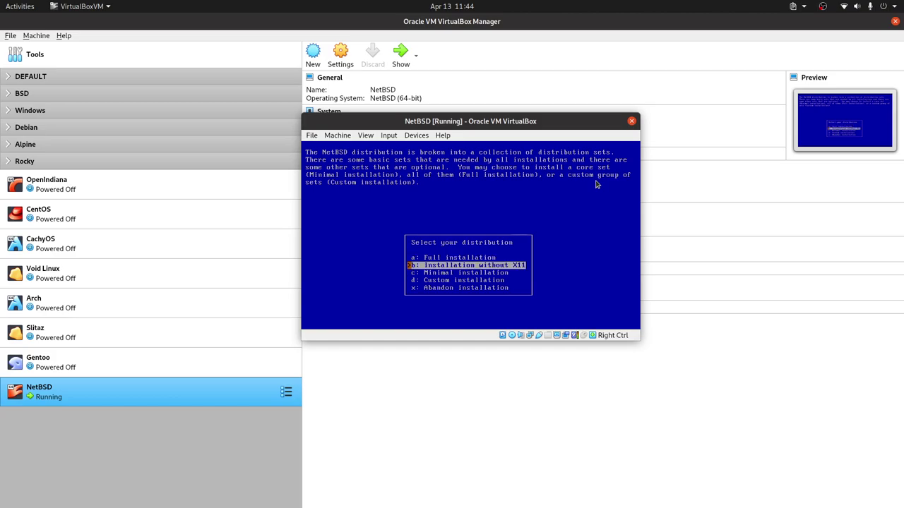
key(Down)
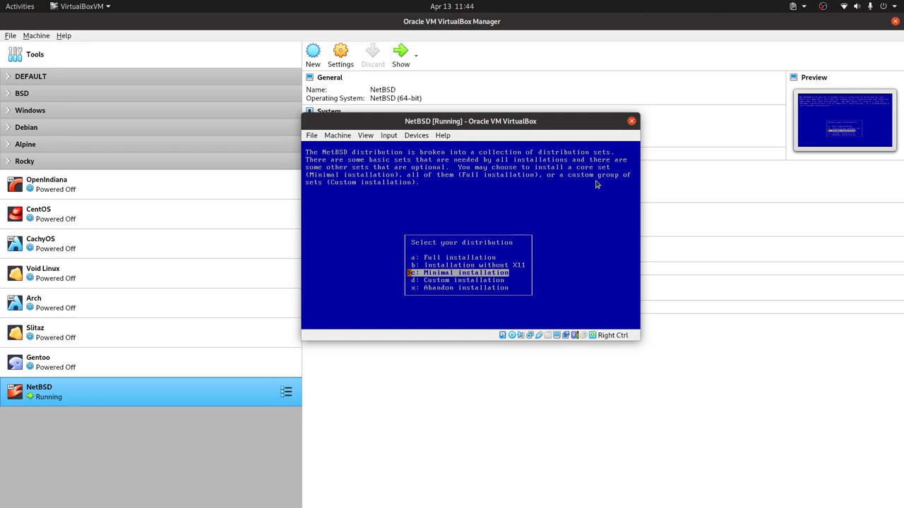
key(Down)
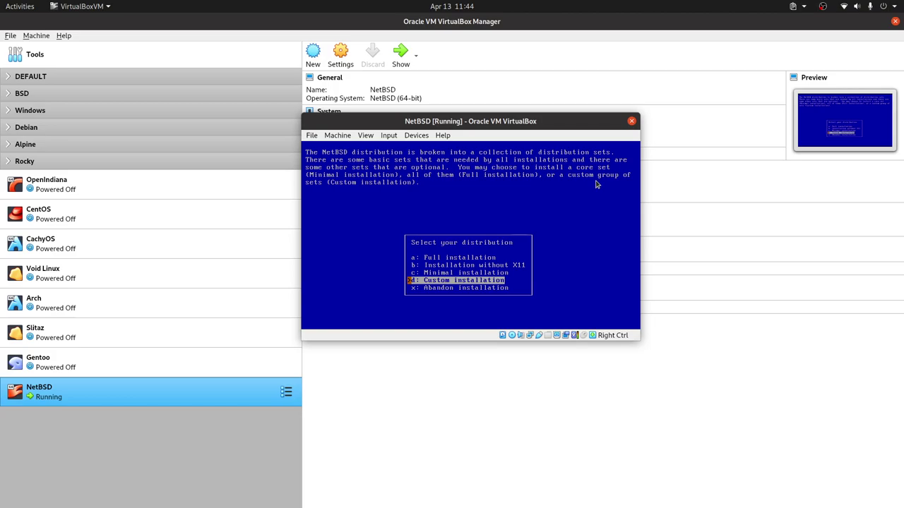
key(Up)
key(Up)
key(Up)
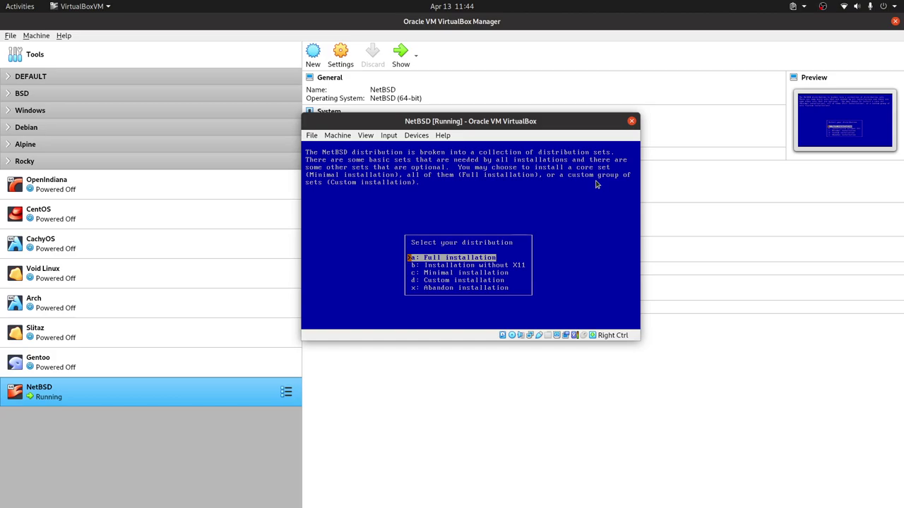
key(Down)
key(Down)
key(Down)
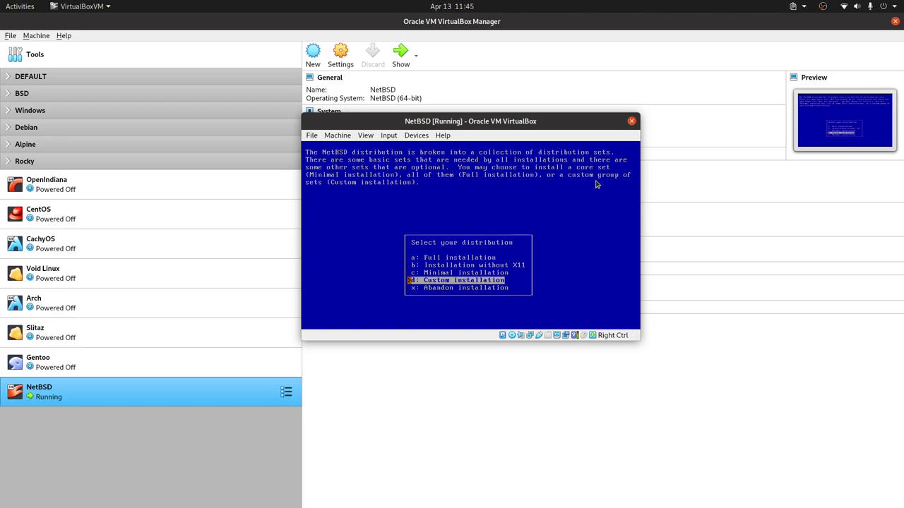
Choose the full installation and install the distribution sets from the CD-ROM / DVD / install image media.
key(a)
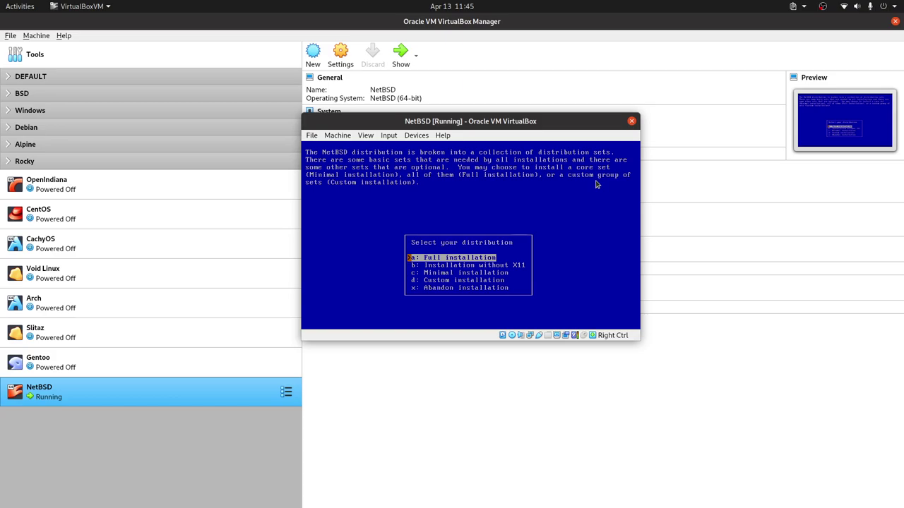
key(Return)
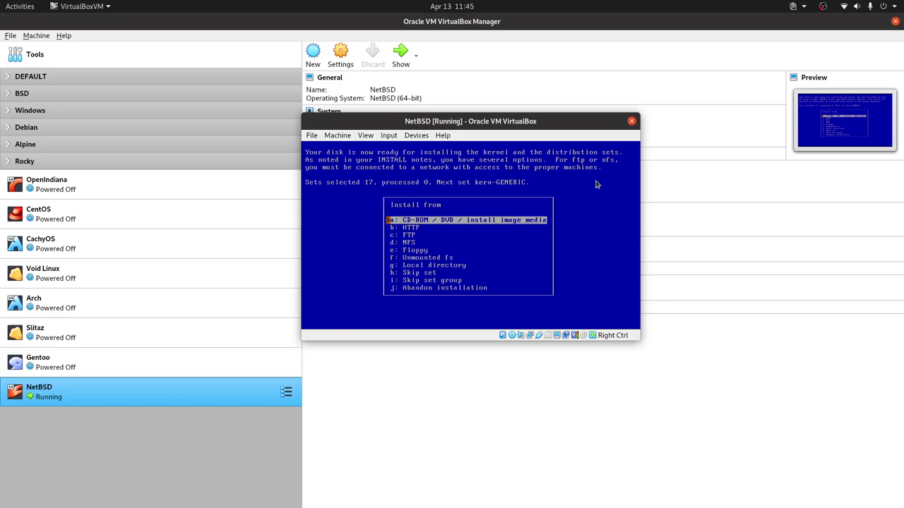
key(Return)
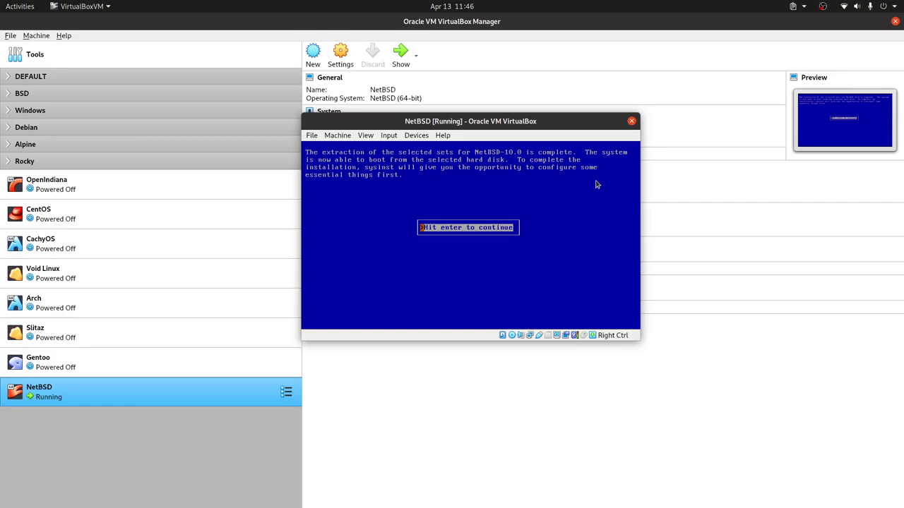
Continue past the completed set extraction and set the root password, entering it again to confirm.
key(Return)
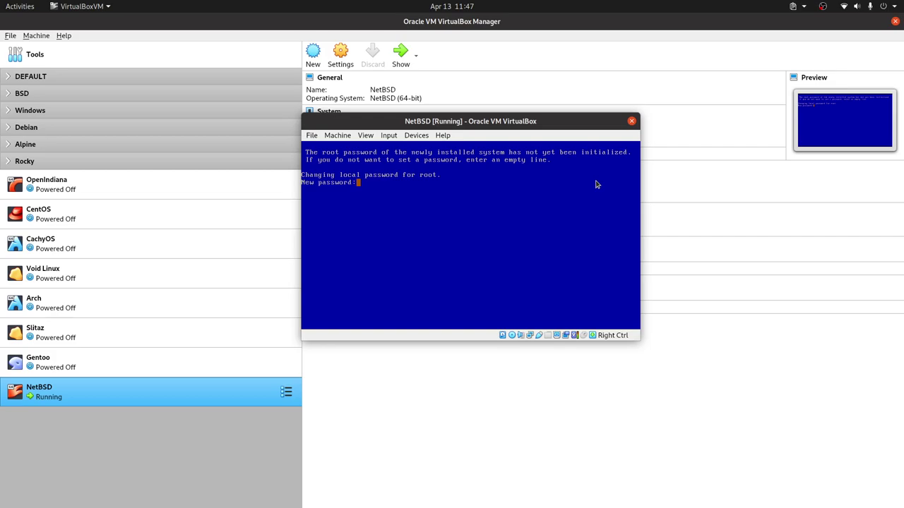
key(Return)
key(Return)
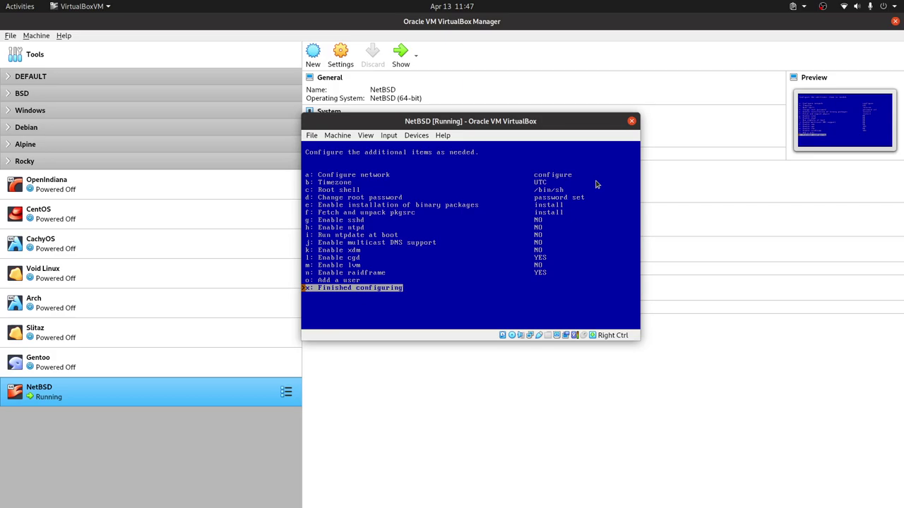
Set the root shell to /bin/ksh in the additional configuration items.
key(Up)
key(Up)
key(Up)
key(Up)
key(Up)
key(Up)
key(Up)
key(Up)
key(Up)
key(Up)
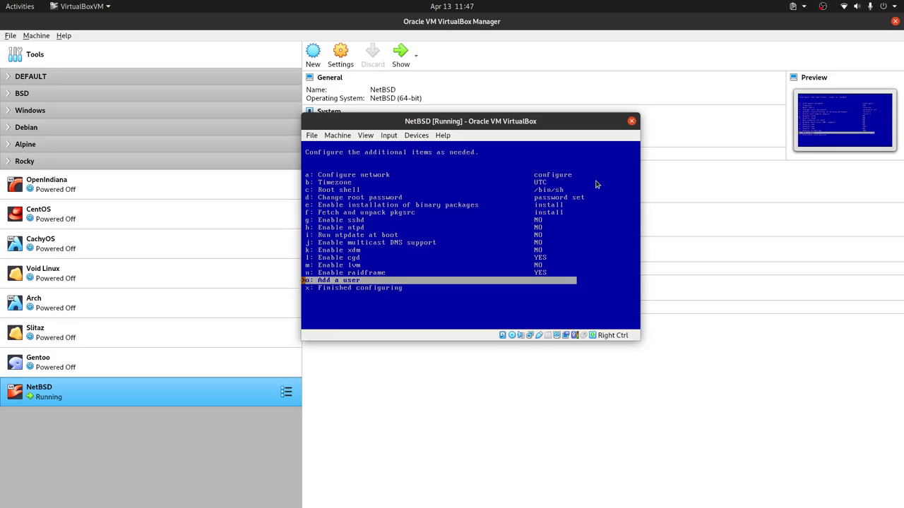
key(Up)
key(Up)
key(Up)
key(Up)
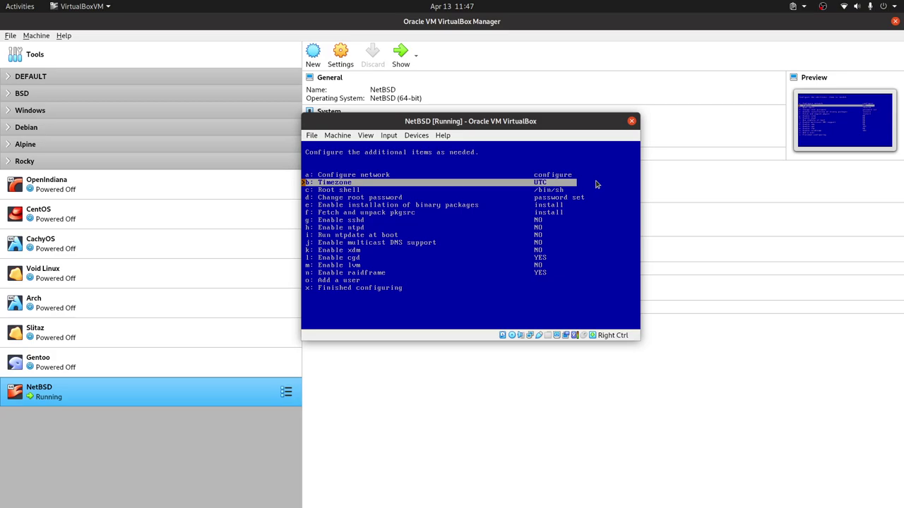
key(Down)
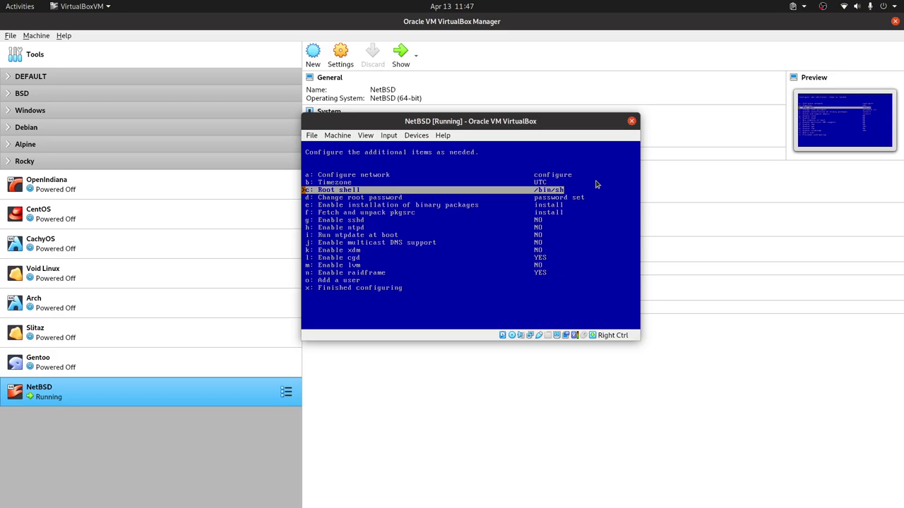
key(Return)
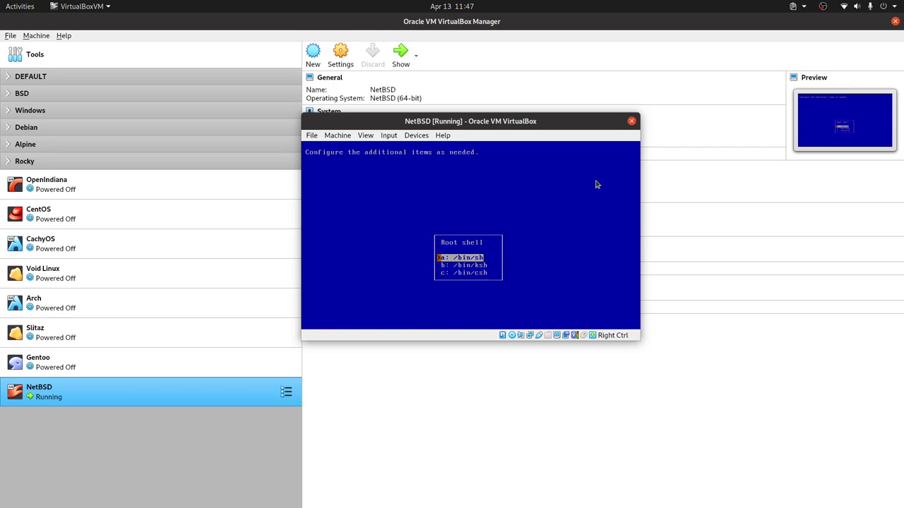
key(Down)
key(Down)
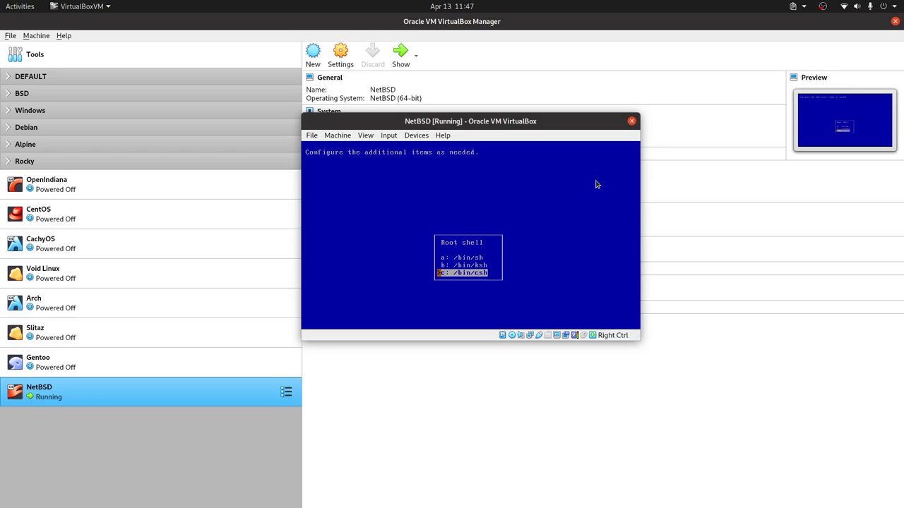
key(Up)
key(Up)
key(Down)
key(Down)
key(Up)
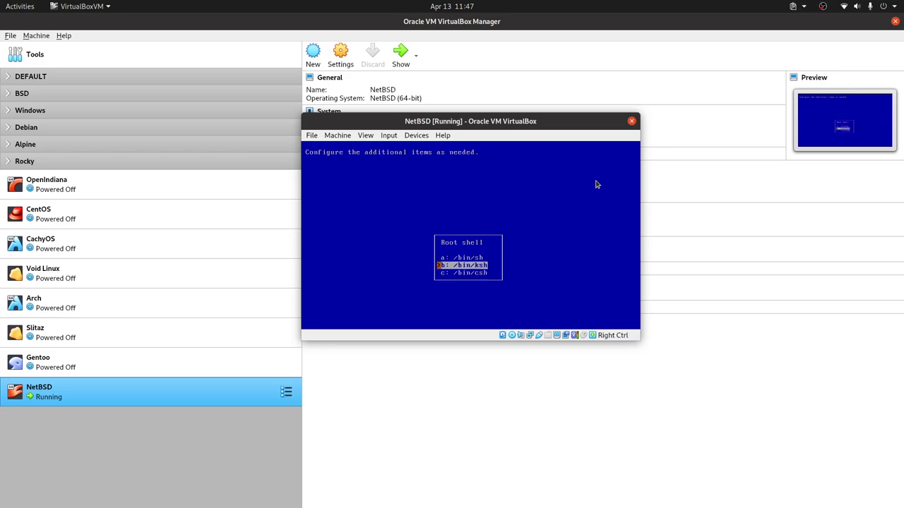
key(Down)
key(Up)
key(Up)
key(Down)
key(Up)
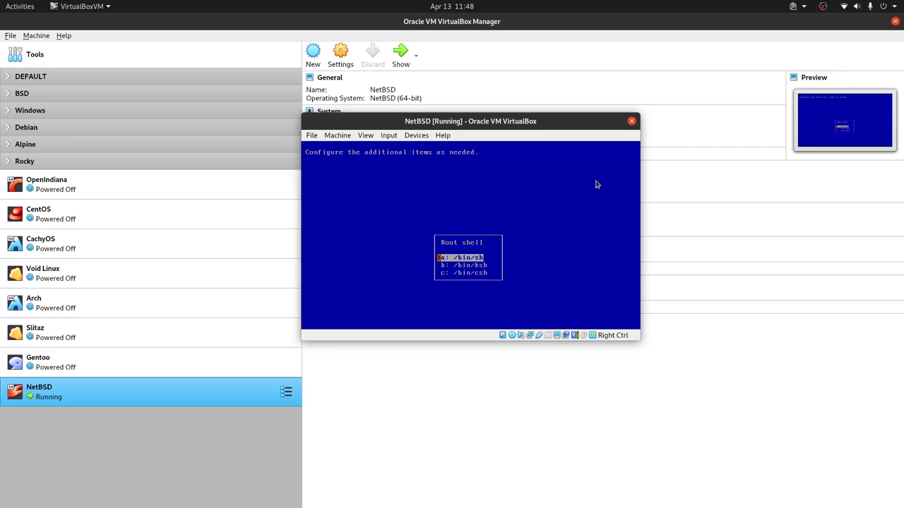
key(Down)
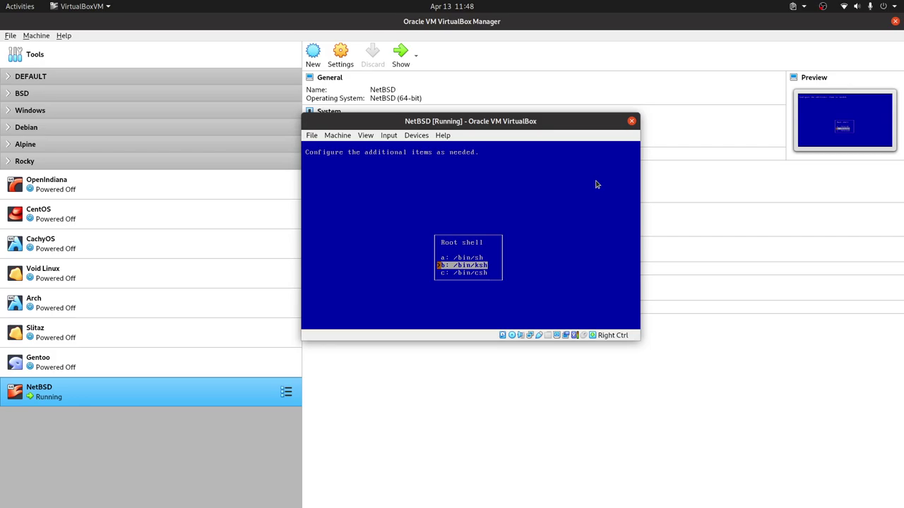
key(Return)
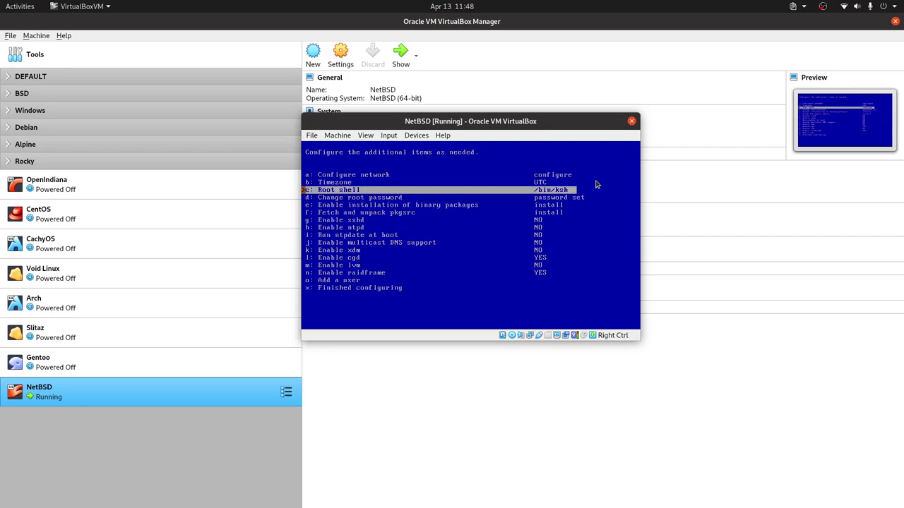
Enable sshd and ntpd, and turn on running ntpdate at boot.
key(Down)
key(Down)
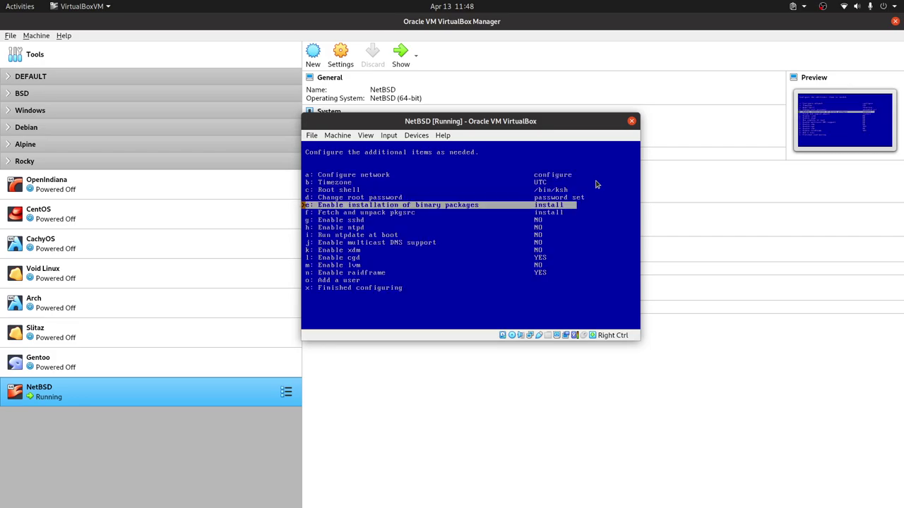
key(Down)
key(Up)
key(Up)
key(Down)
key(Down)
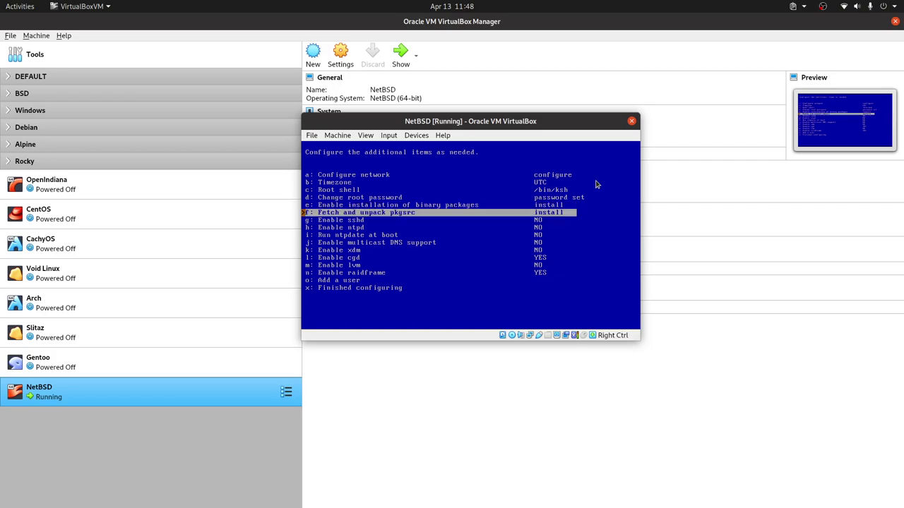
key(Down)
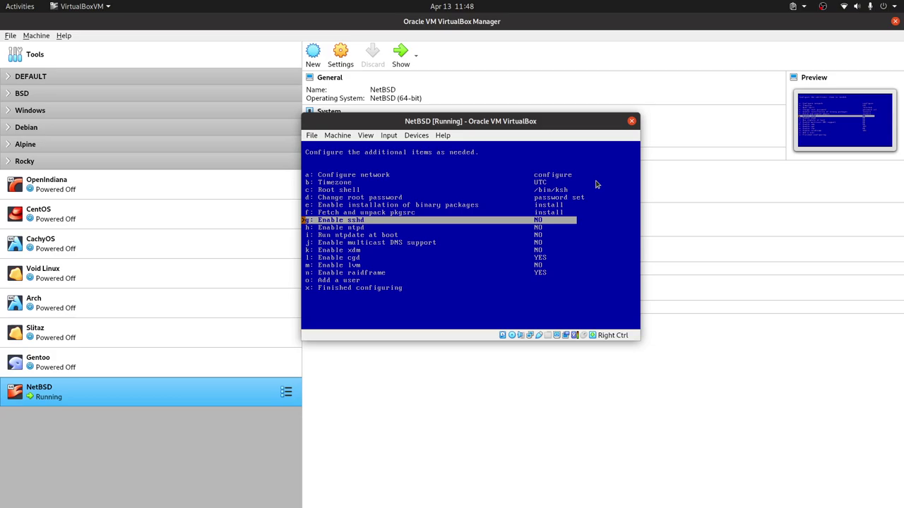
key(Return)
key(Down)
key(Return)
key(Down)
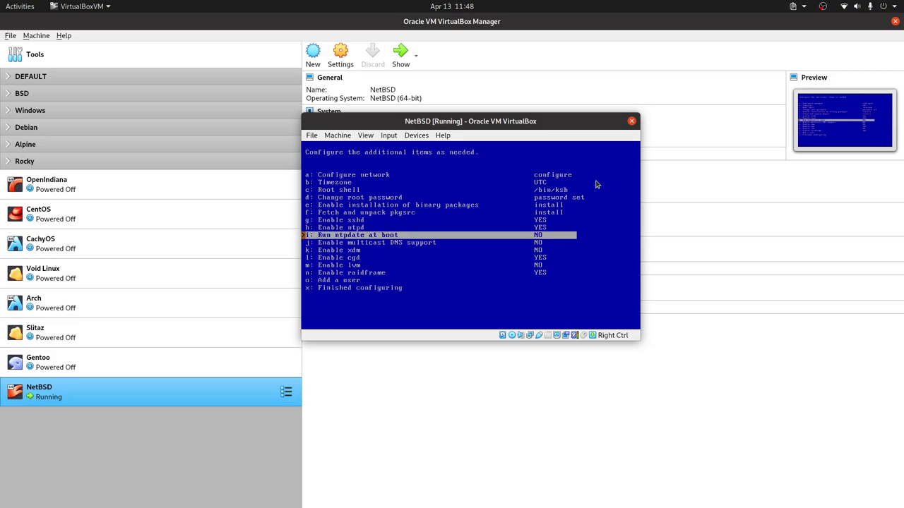
key(Return)
key(Down)
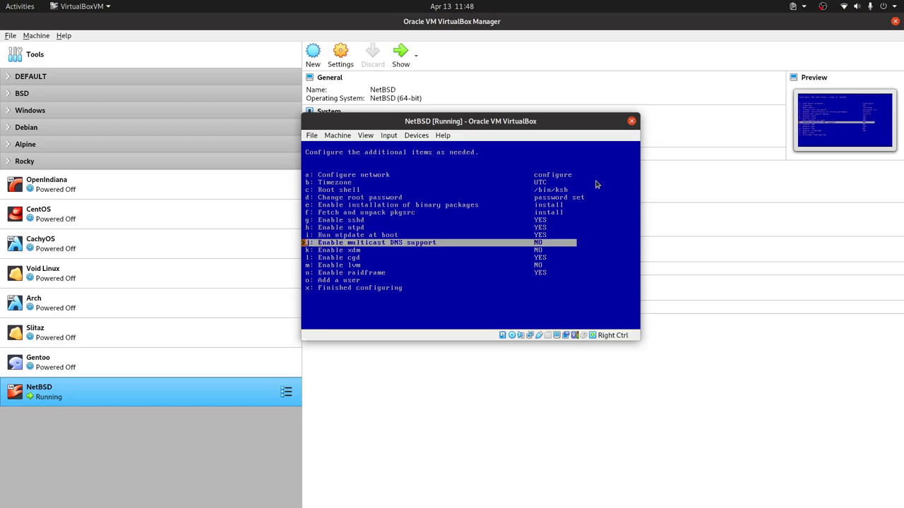
Enable xdm and disable raidframe, skipping multicast DNS, cgd and lvm.
key(Down)
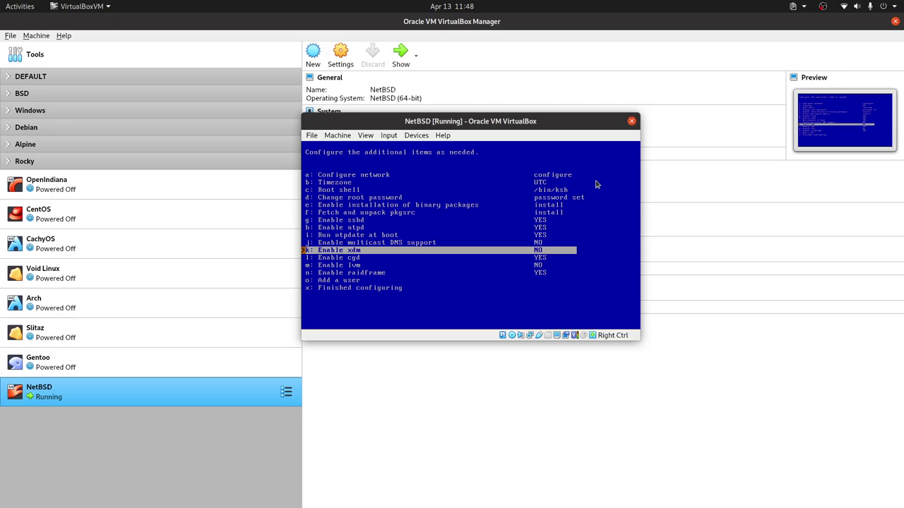
key(Return)
key(Down)
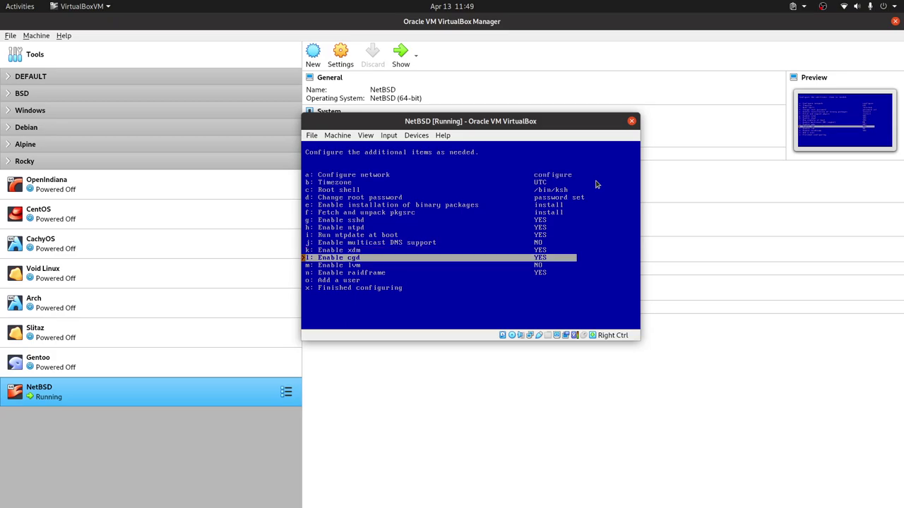
key(Down)
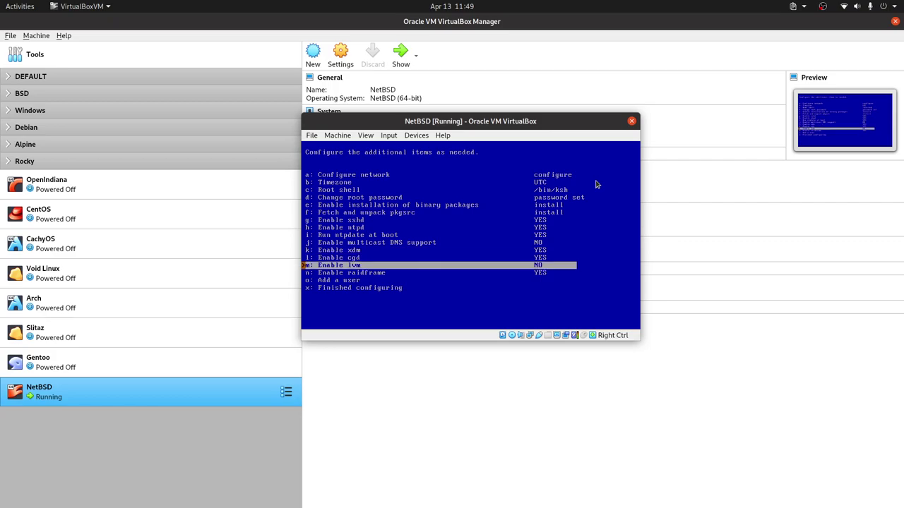
key(Down)
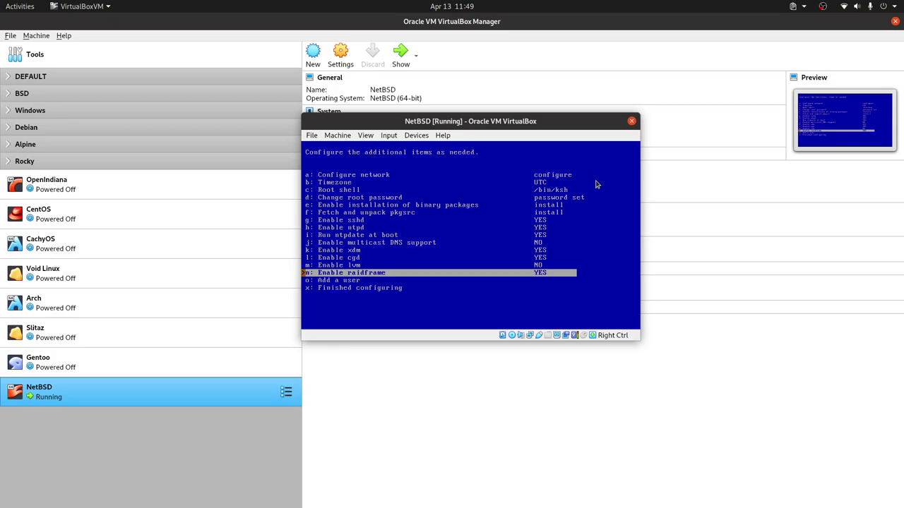
key(Return)
Add the user librebyte, make it a member of group wheel and give it the /bin/ksh shell.
key(Down)
key(Return)
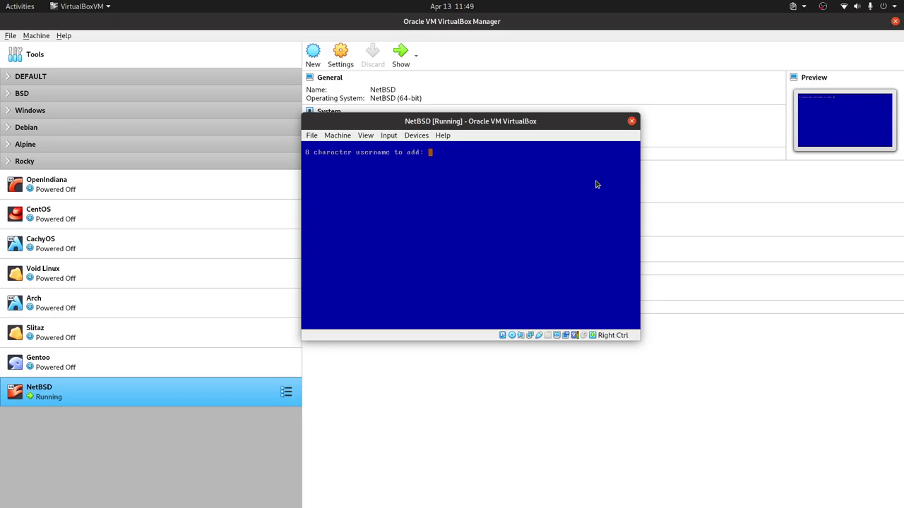
text(librebyte)
key(Return)
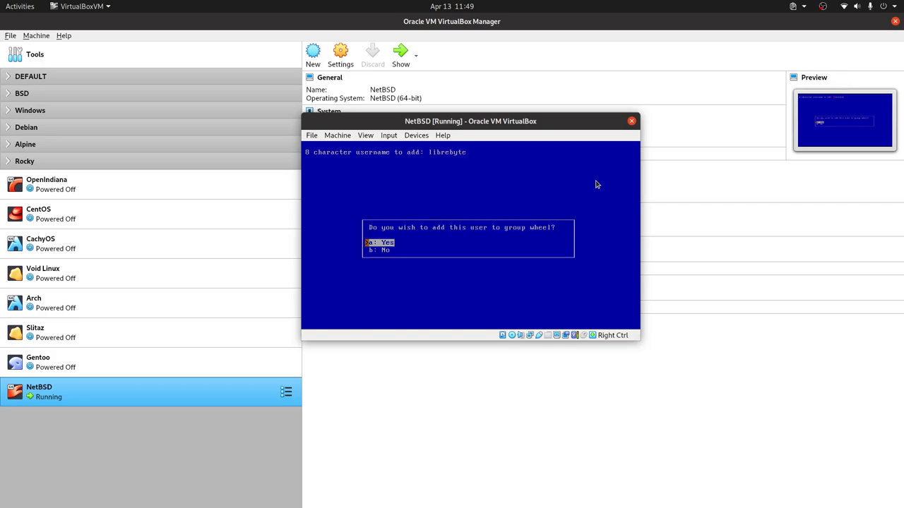
key(Return)
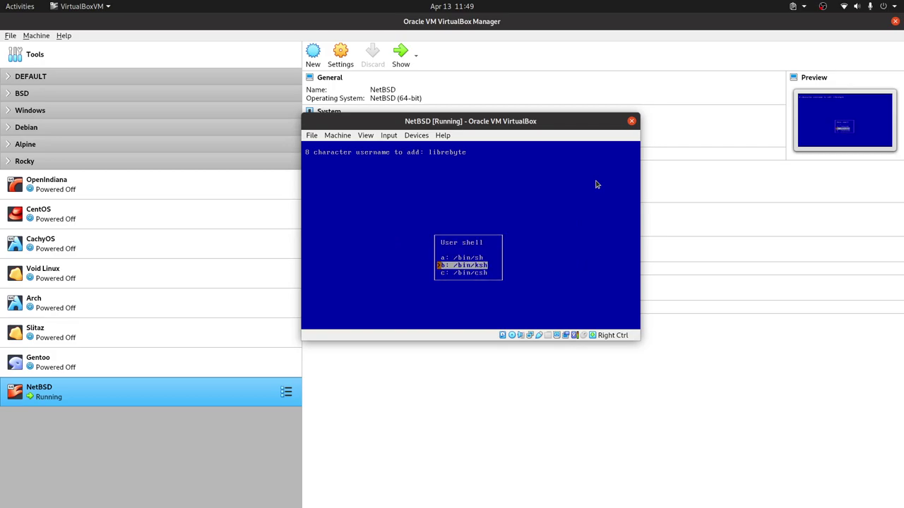
key(Return)
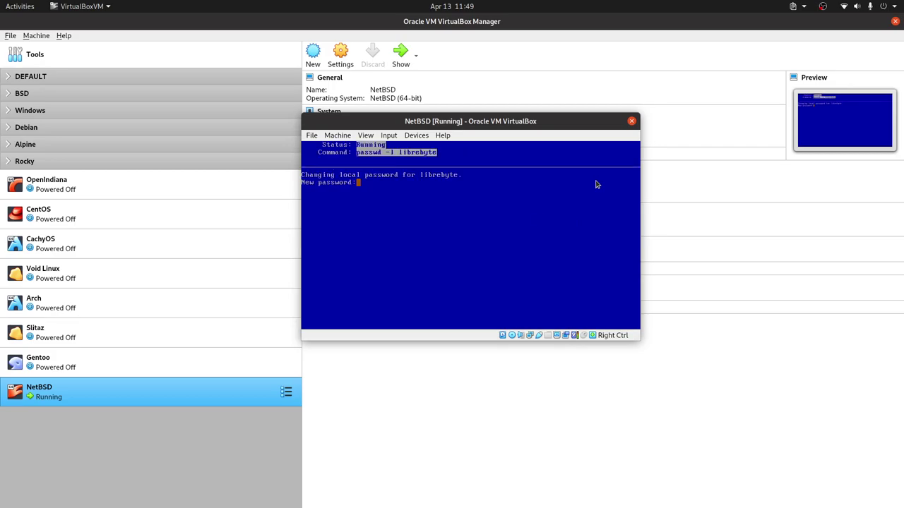
Set the new user's password, enter it again to confirm and return to the configuration items.
key(Return)
key(Return)
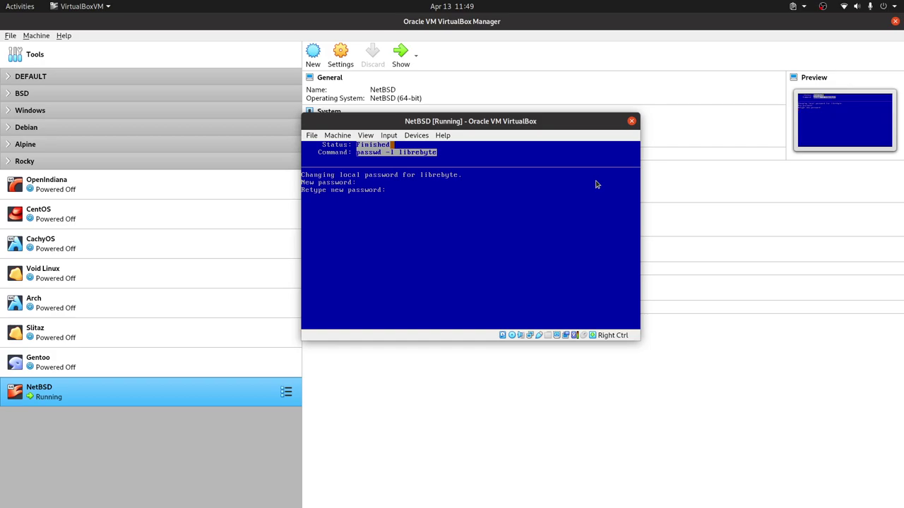
key(Return)
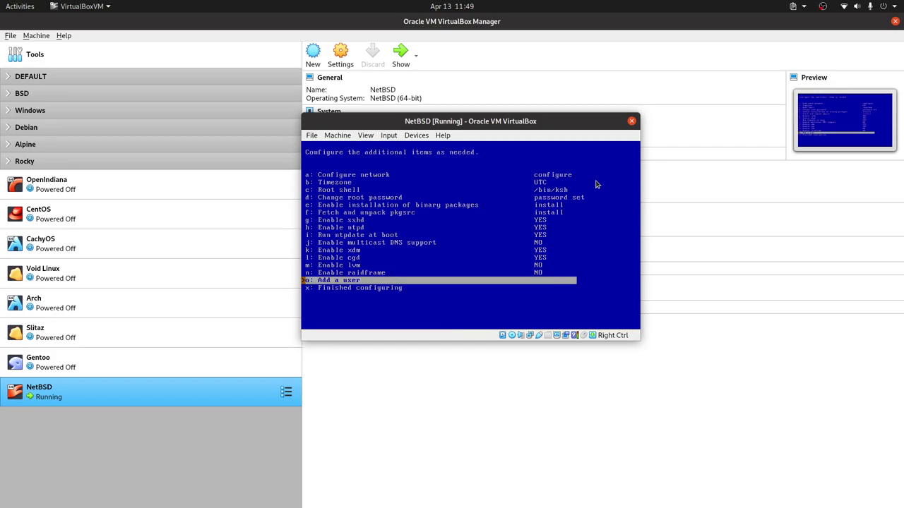
Start configuring the network on interface wm0 with the autoselect media type.
key(Down)
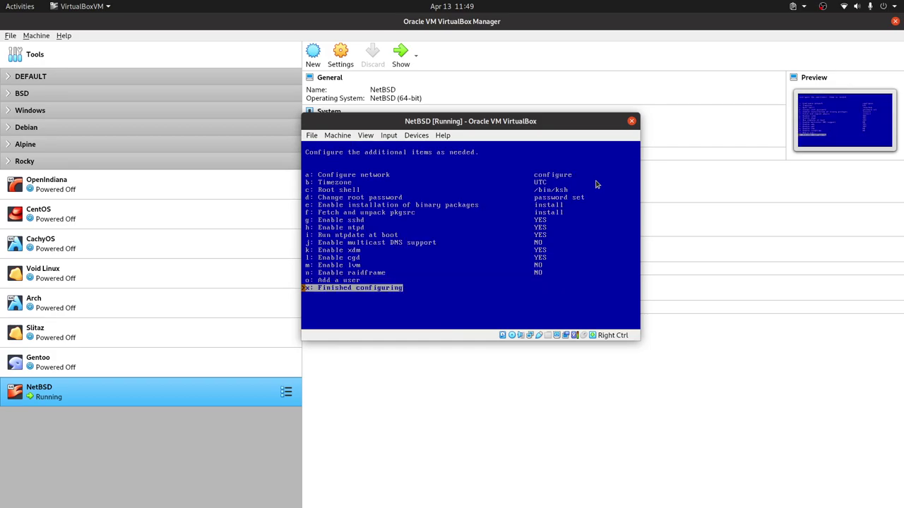
key(Up)
key(Up)
key(Up)
key(Up)
key(Up)
key(Up)
key(Up)
key(Up)
key(Up)
key(Up)
key(Up)
key(Up)
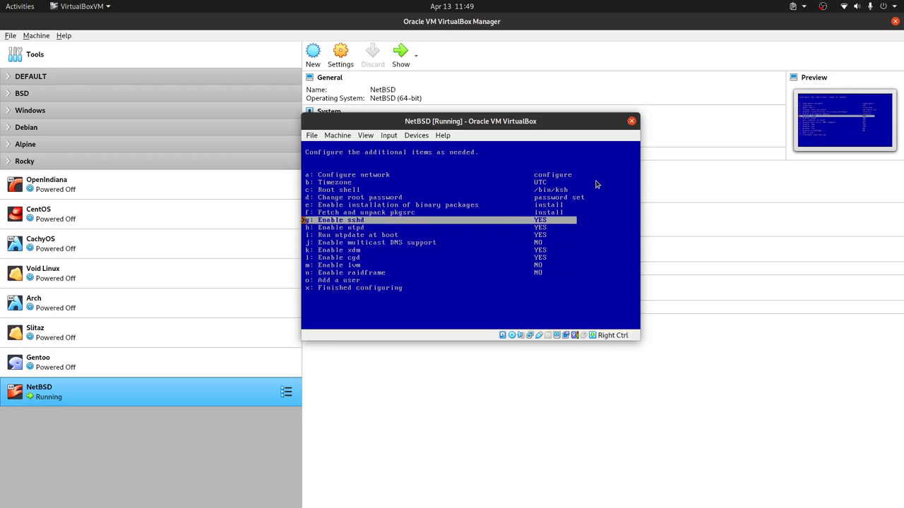
key(Up)
key(Up)
key(Up)
key(Return)
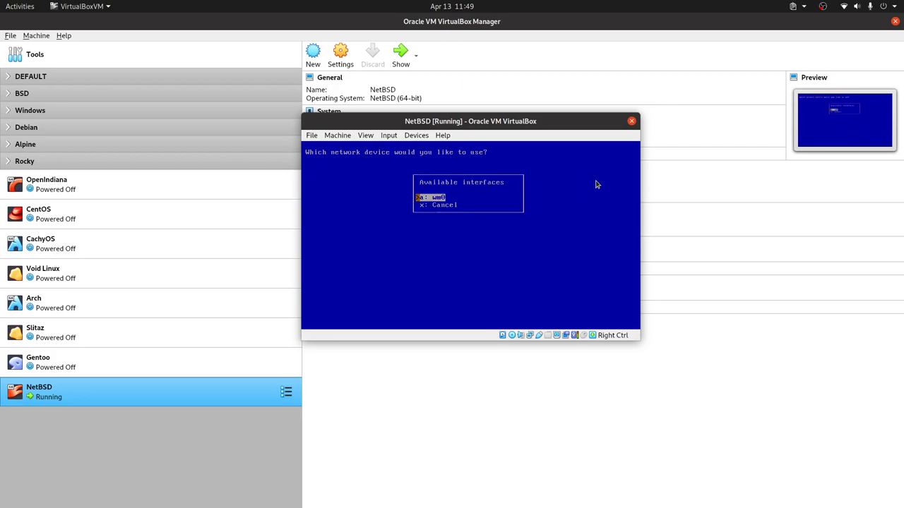
key(Return)
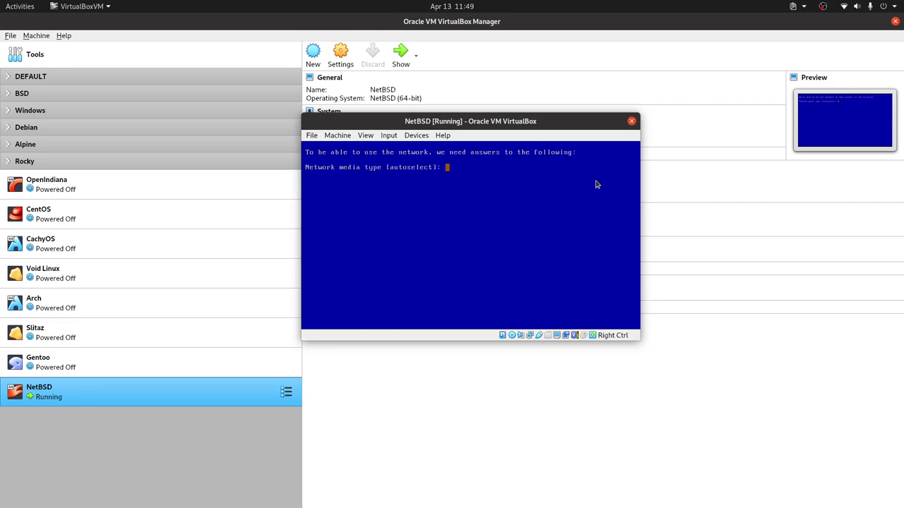
key(Return)
key(Return)
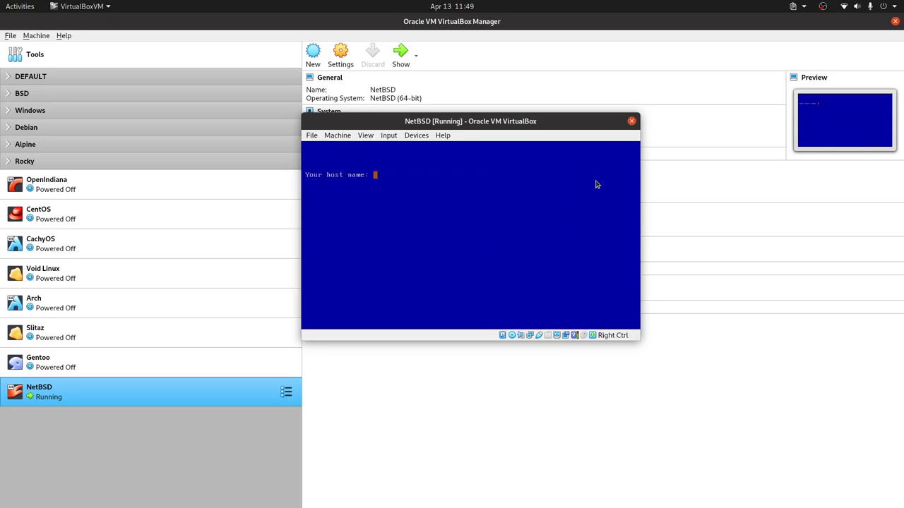
Set the host name to librebyte-pc with an empty DNS domain, then accept the network values and install them in /etc.
text(librebyte-pc)
key(Return)
key(Return)
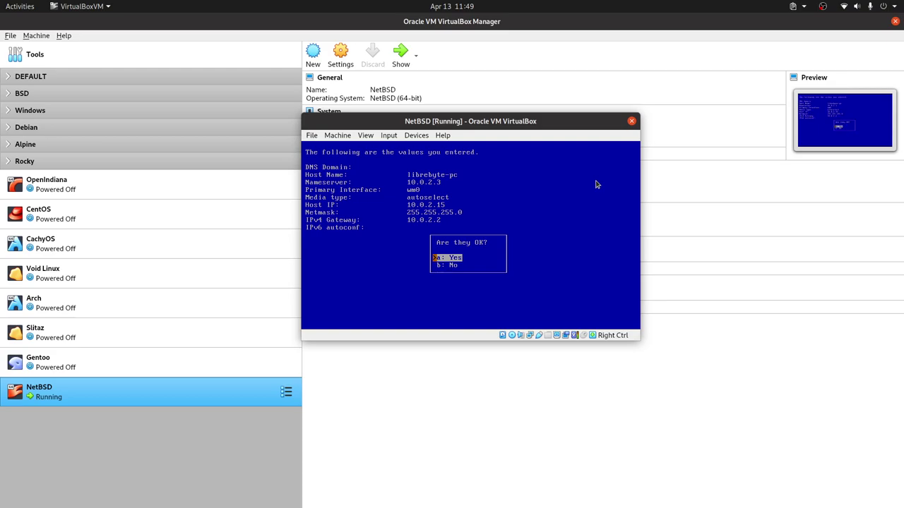
key(Return)
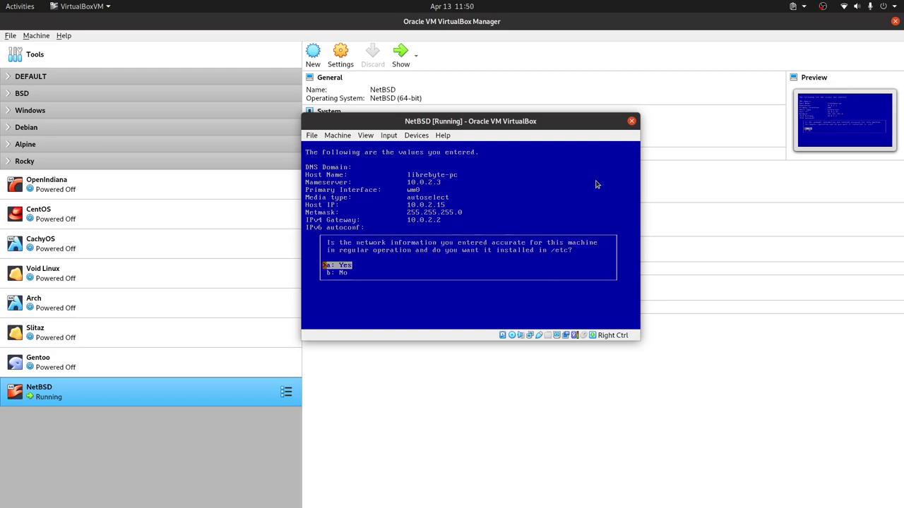
key(Return)
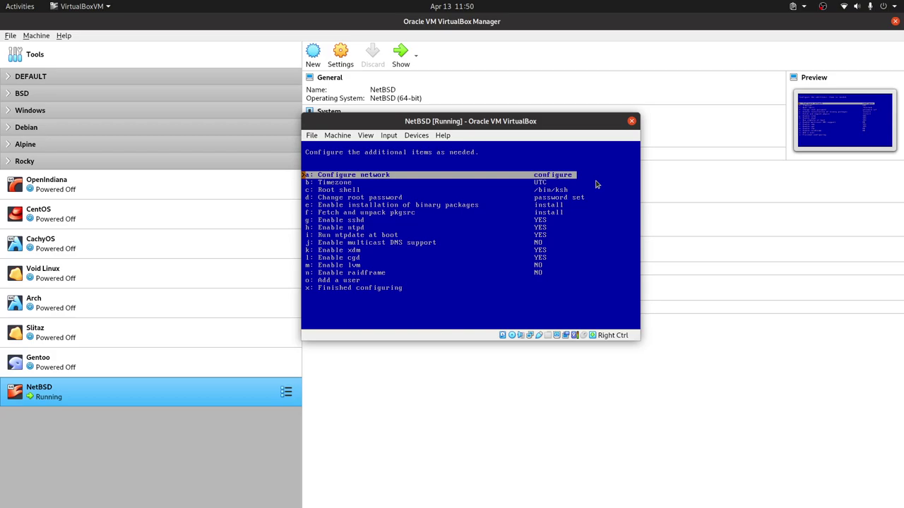
Finish the additional configuration and continue past the completion notice to the main installation menu.
key(x)
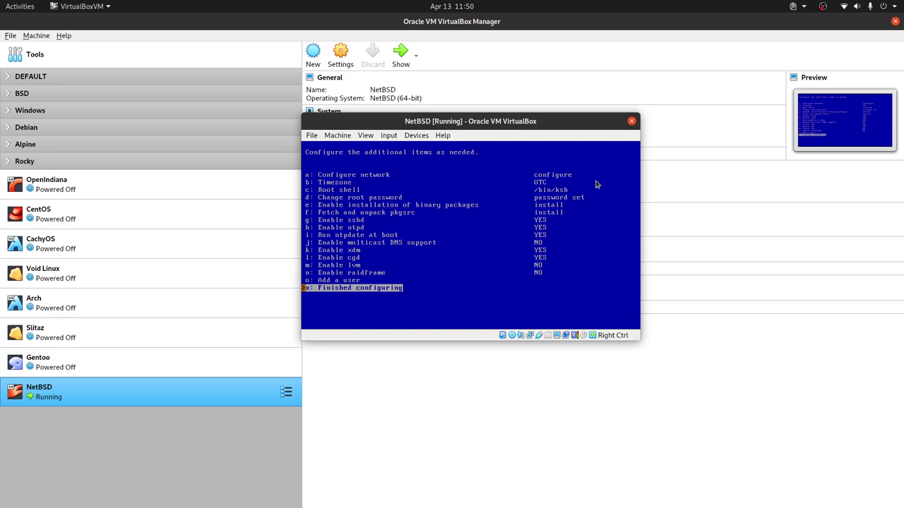
key(Return)
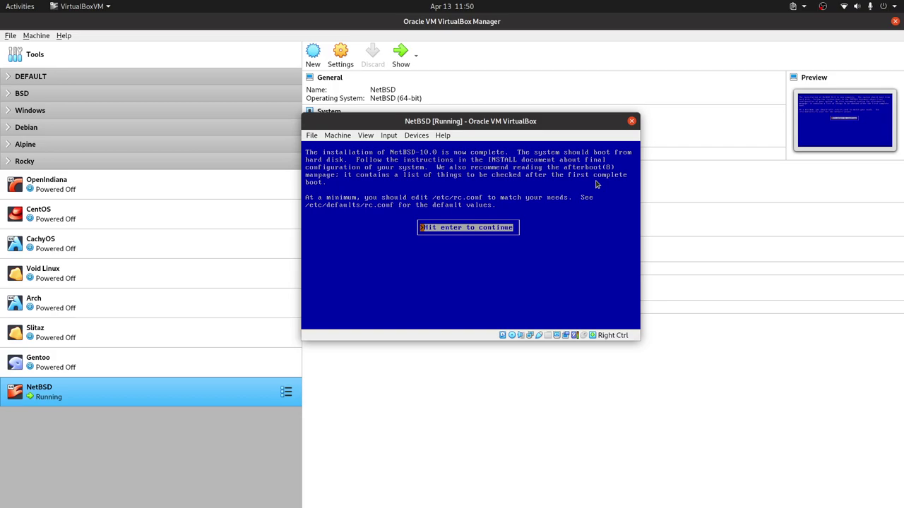
key(Return)
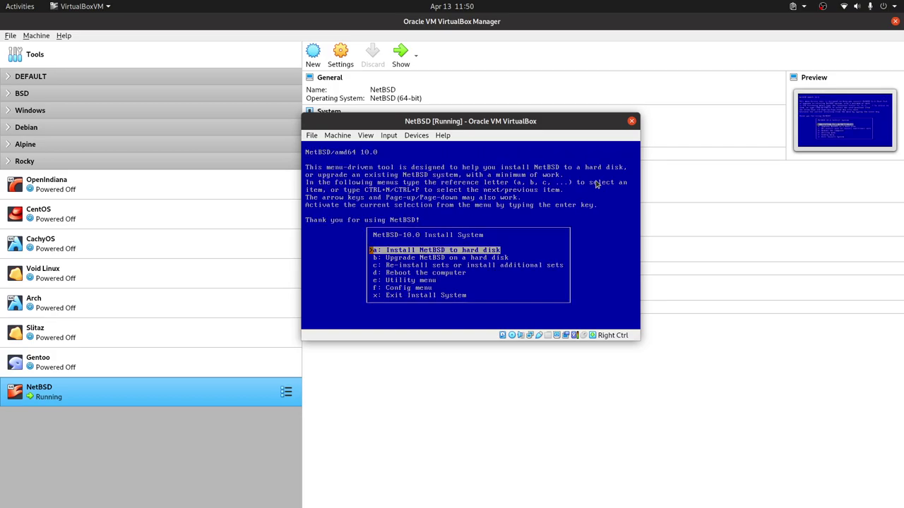
Exit the NetBSD install system and shut down the virtual machine with the poweroff command.
key(Down)
key(Down)
key(Down)
key(Down)
key(Down)
key(Down)
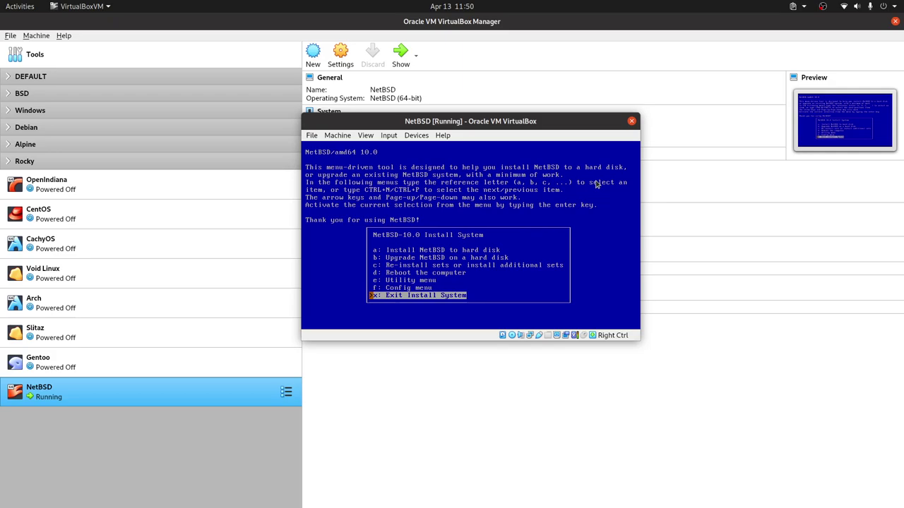
key(Return)
text(poweroff)
key(Return)
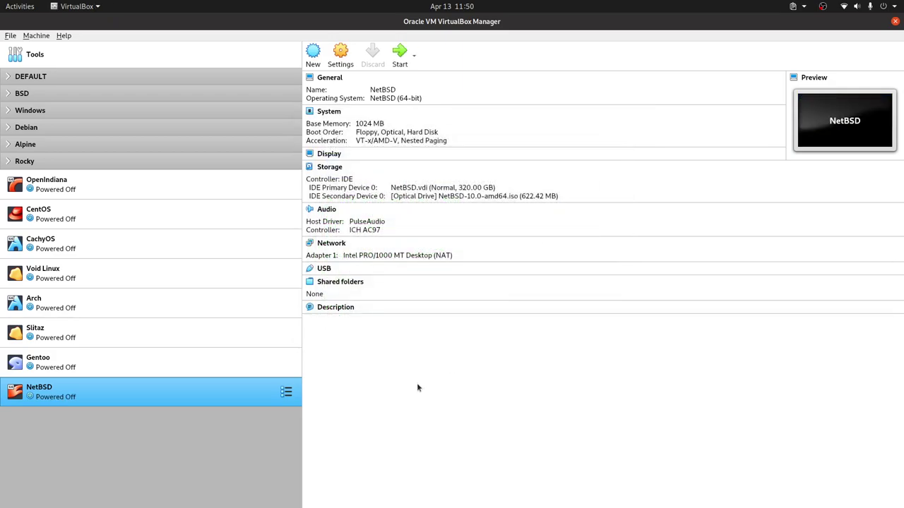
Disable Floppy and Optical in the NetBSD virtual machine's boot order and save the settings.
right_click(251, 393)
click(321, 186)
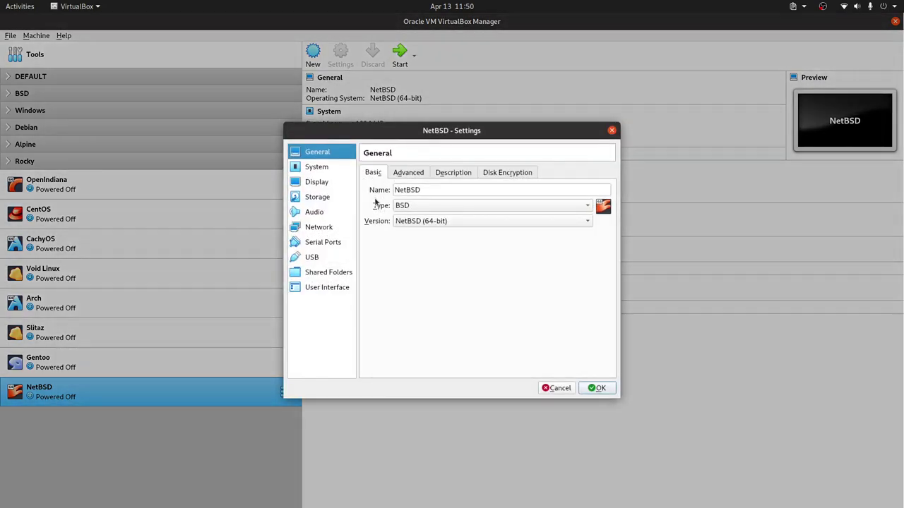
click(323, 183)
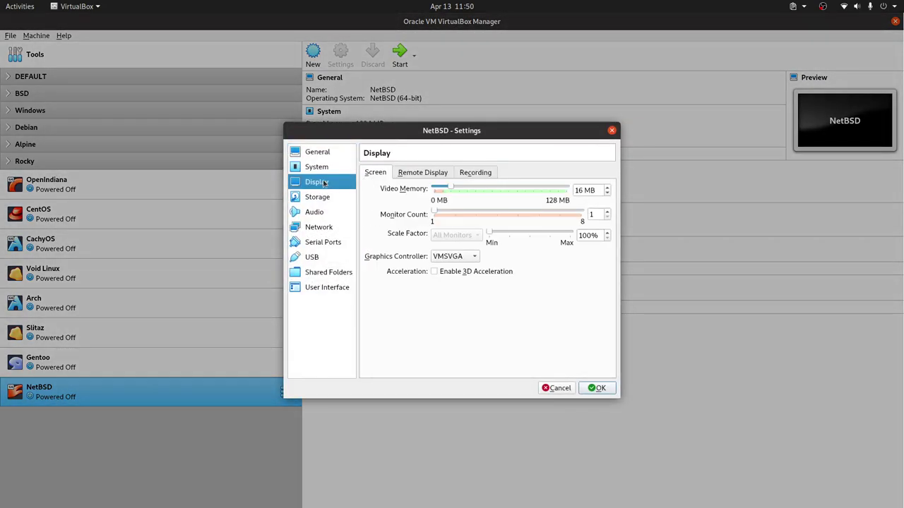
click(322, 170)
click(434, 216)
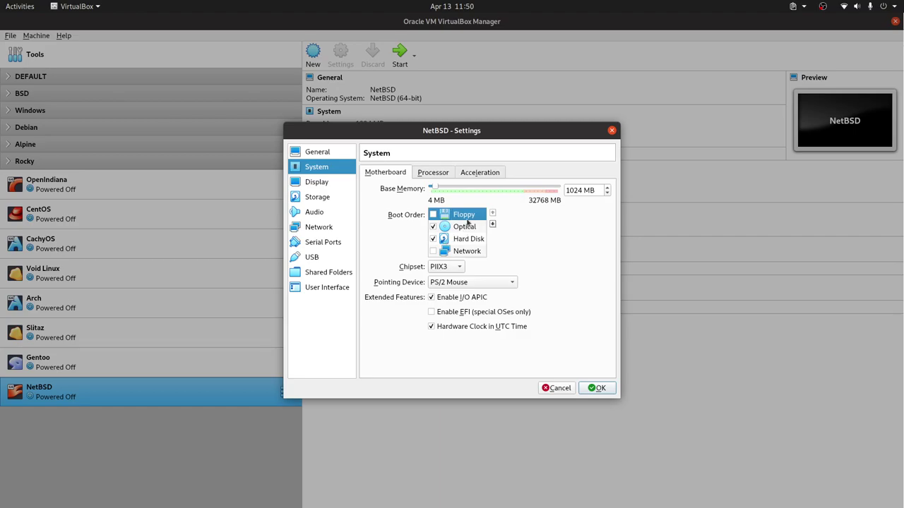
click(433, 227)
click(597, 388)
Start the NetBSD virtual machine and boot the installed system with the Boot normally option.
double_click(203, 389)
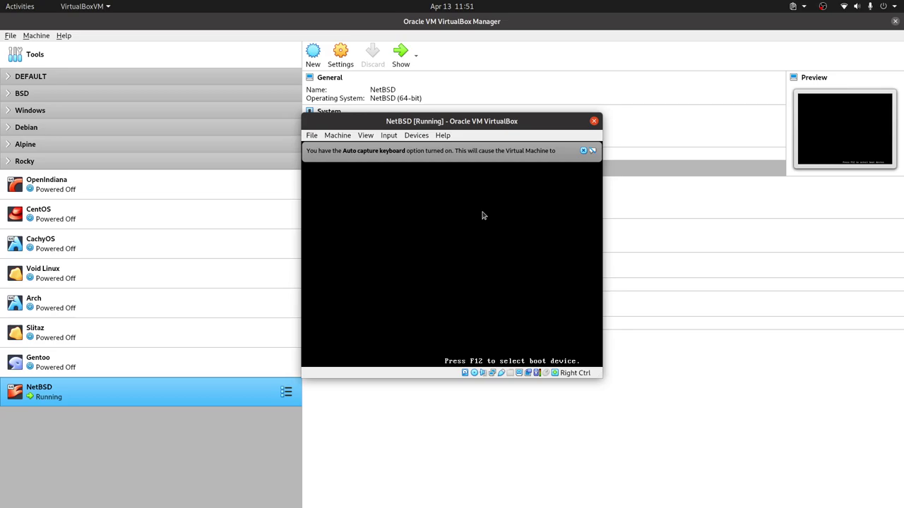
click(625, 155)
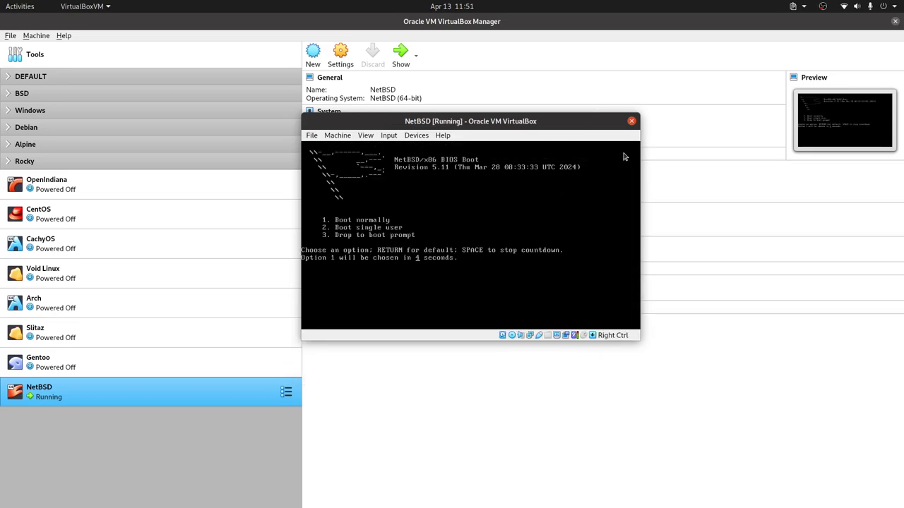
key(Return)
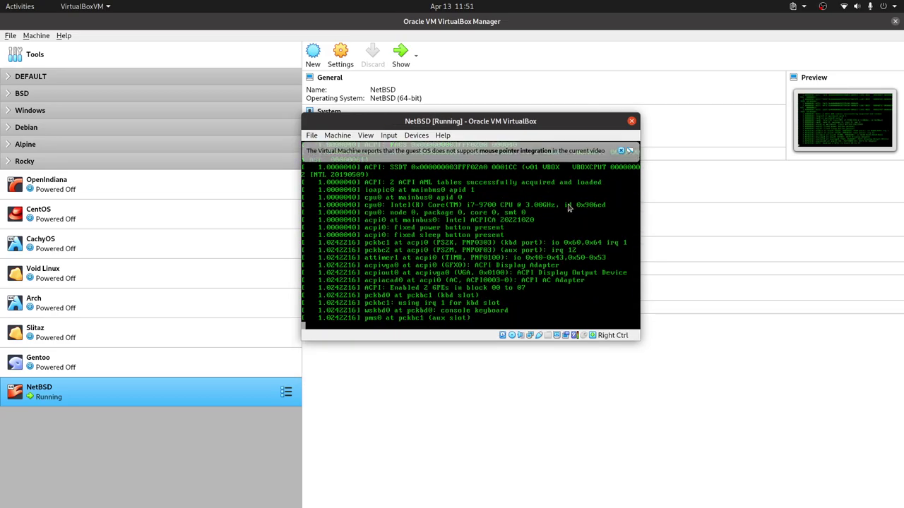
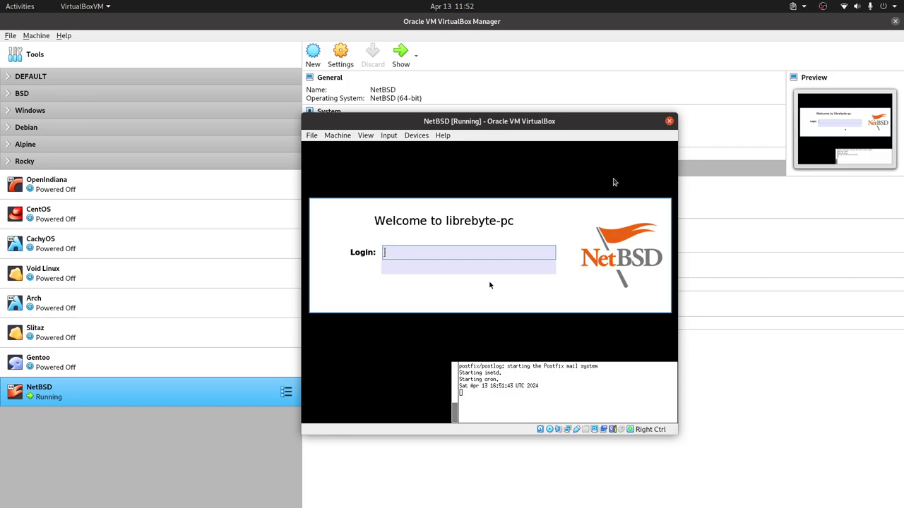
Log in to the graphical desktop as librebyte with the account password.
text(librebyte)
key(Return)
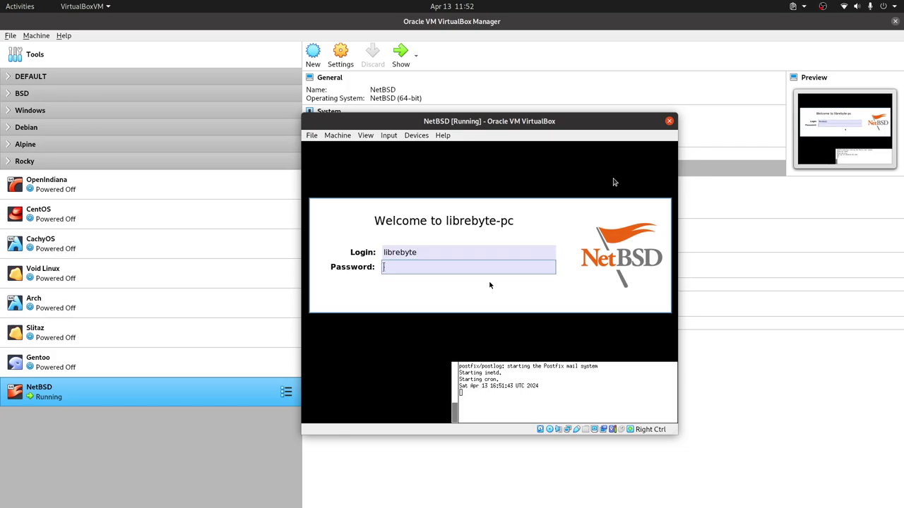
key(Return)
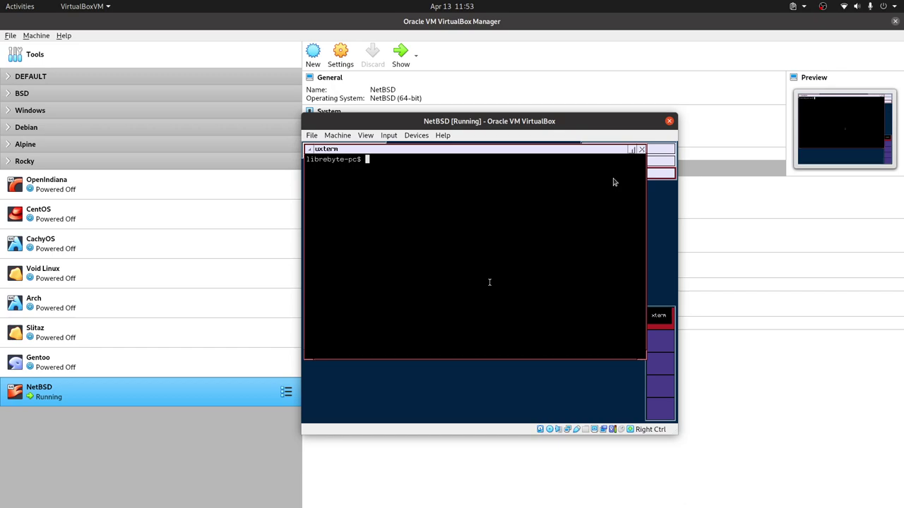
Examine the desktop menu and its Applications categories.
click(562, 396)
click(510, 360)
click(551, 385)
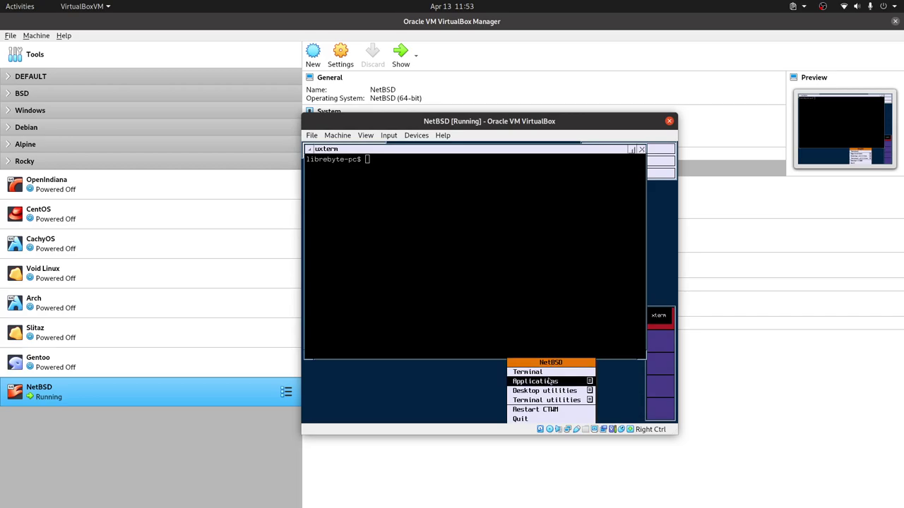
click(581, 386)
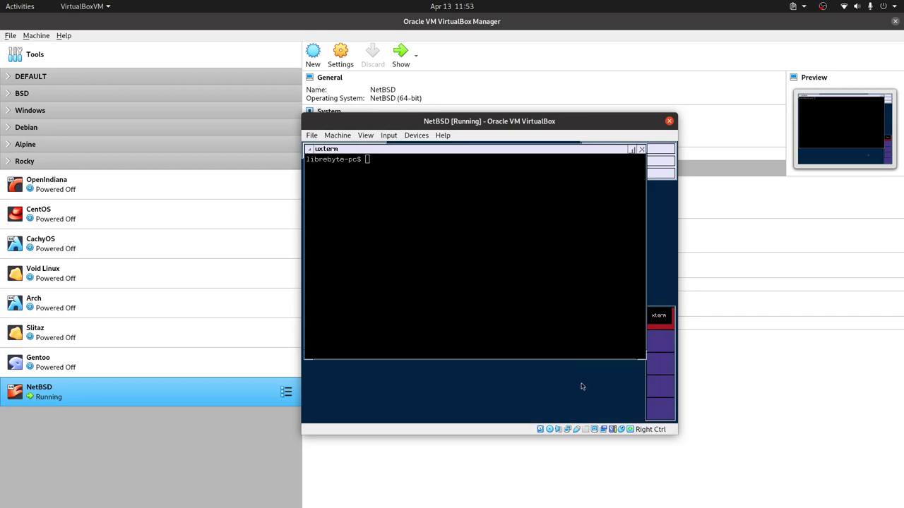
click(531, 380)
click(524, 385)
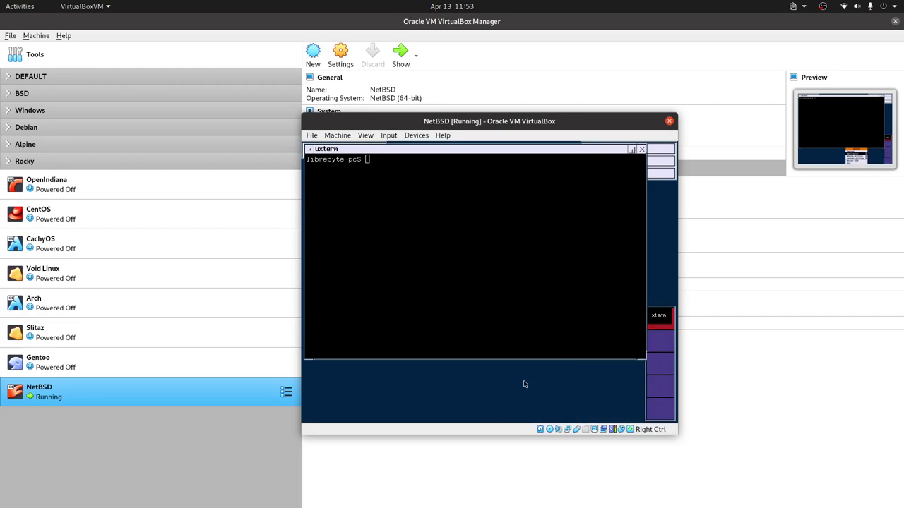
click(527, 381)
mouse_move(570, 385)
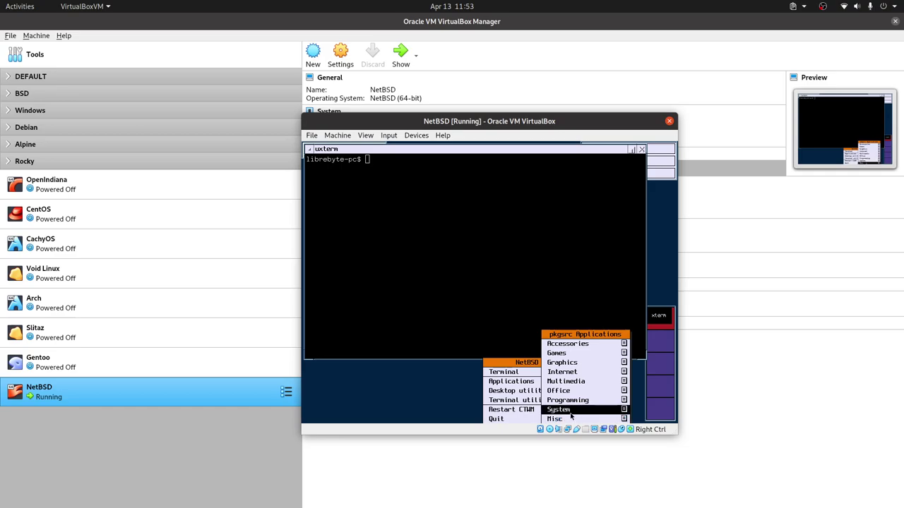
click(569, 344)
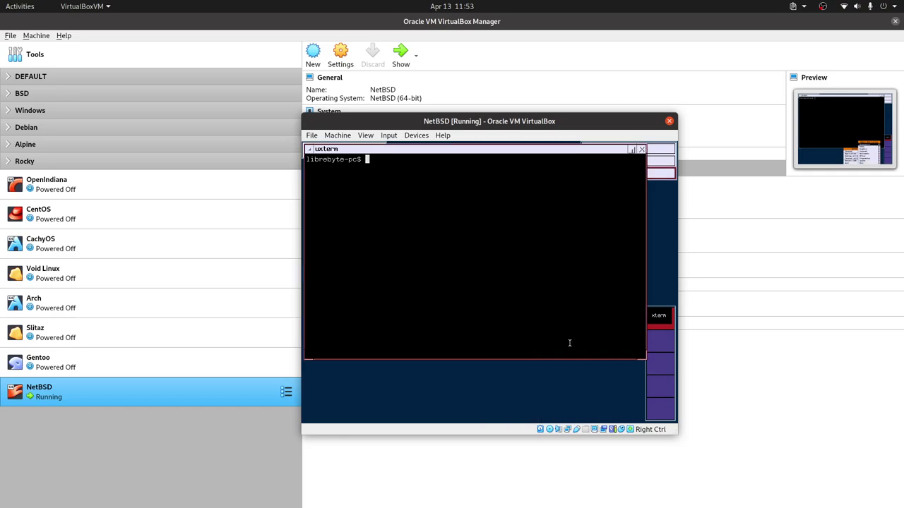
Launch the Calculator from the desktop utilities and move its window over the lower-right part of the terminal.
click(571, 387)
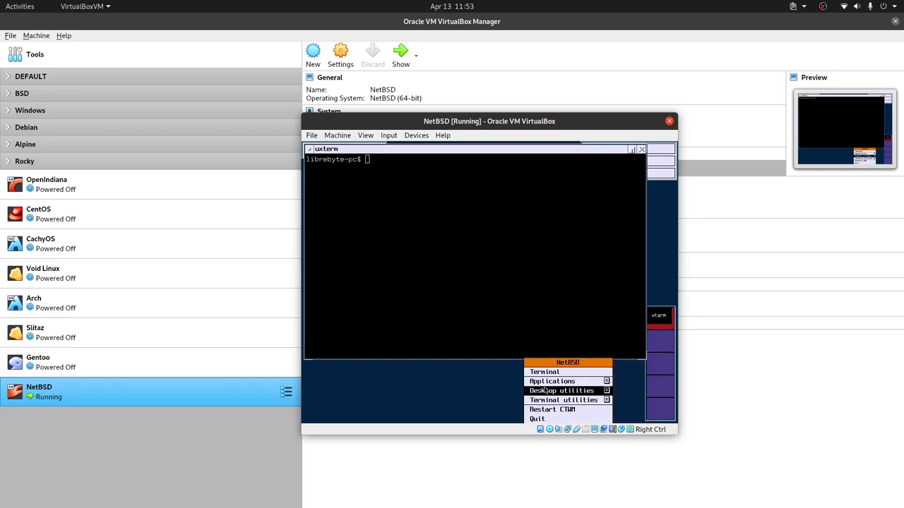
mouse_move(600, 391)
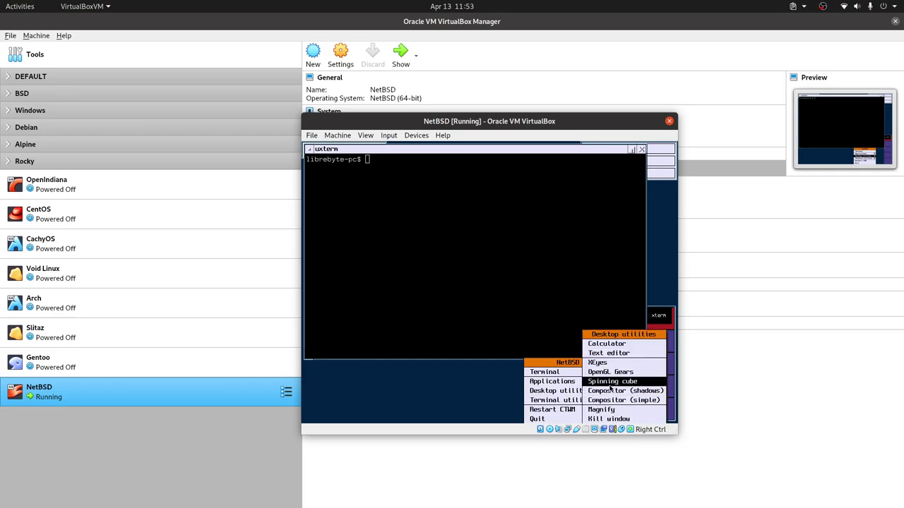
click(624, 344)
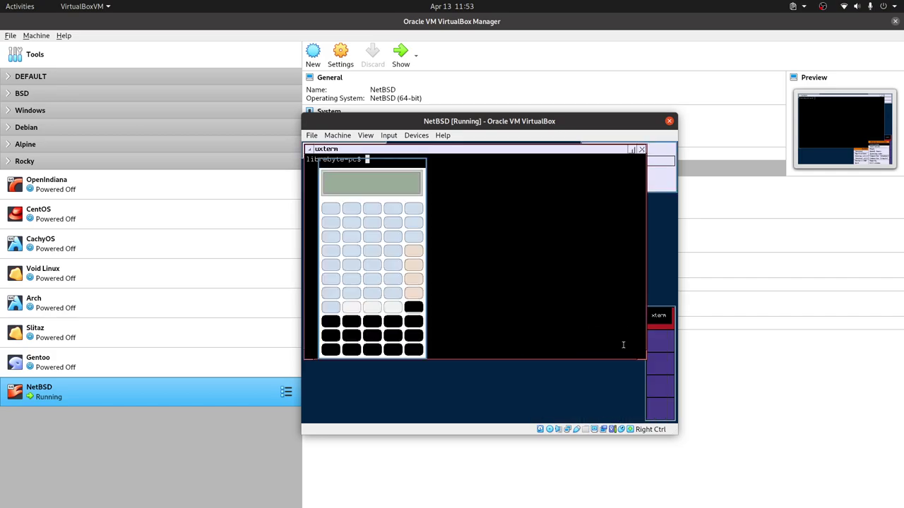
drag(380, 166, 600, 191)
click(611, 192)
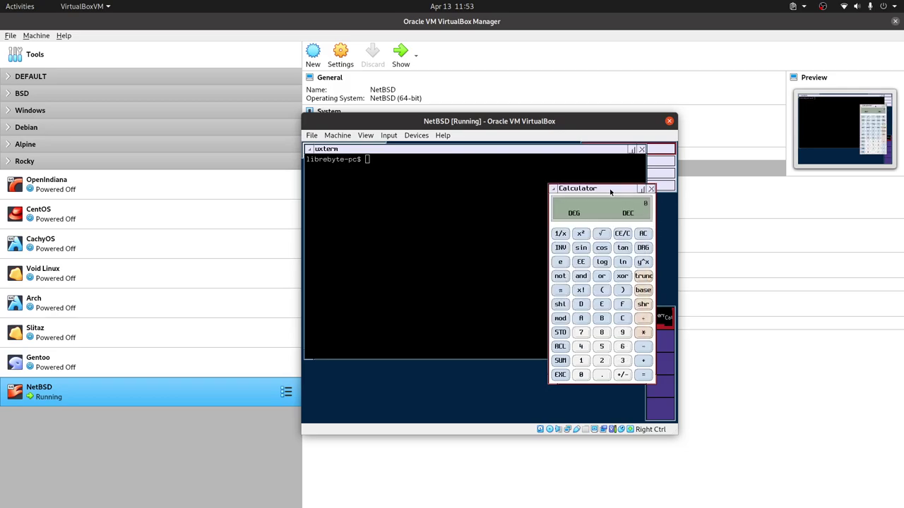
drag(610, 192, 556, 182)
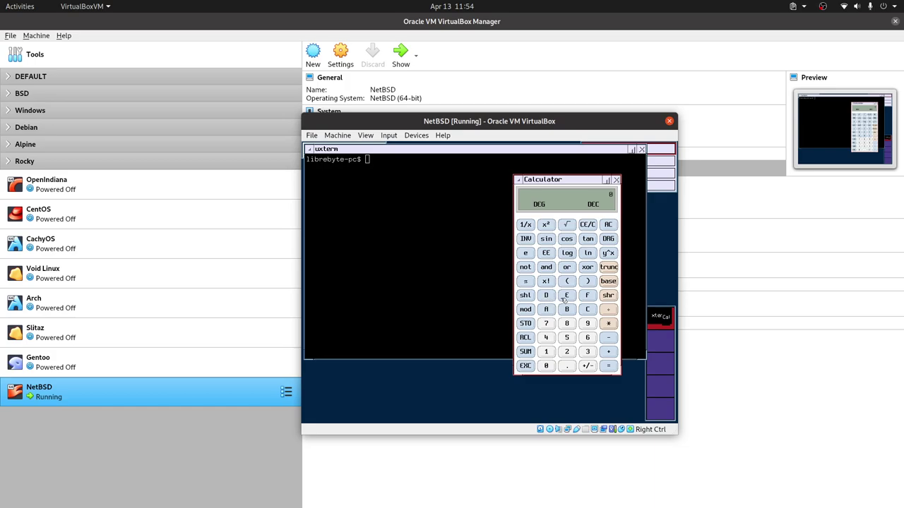
Try out the calculator by entering 8 several times and close its window.
click(527, 270)
click(567, 325)
click(567, 324)
click(567, 325)
click(566, 325)
click(566, 325)
click(614, 179)
Open a second terminal window from the desktop menu and close both terminal windows.
click(580, 364)
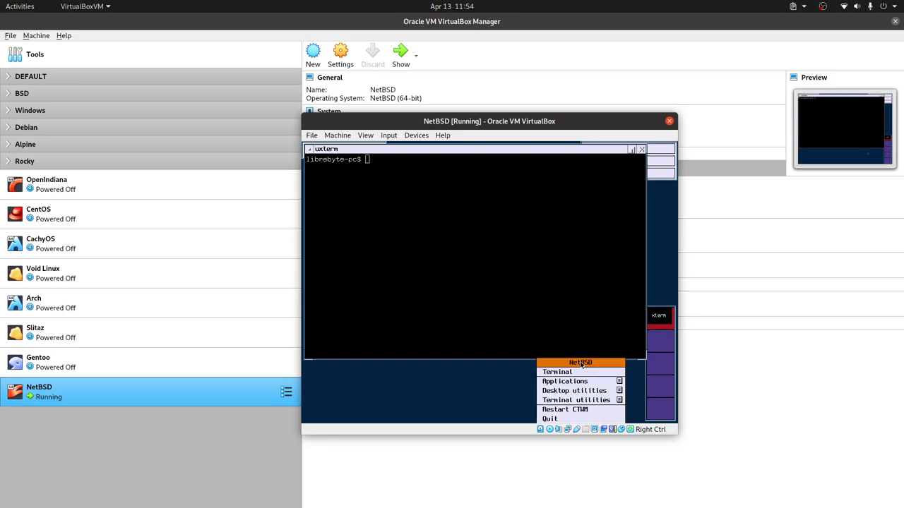
click(588, 402)
click(597, 400)
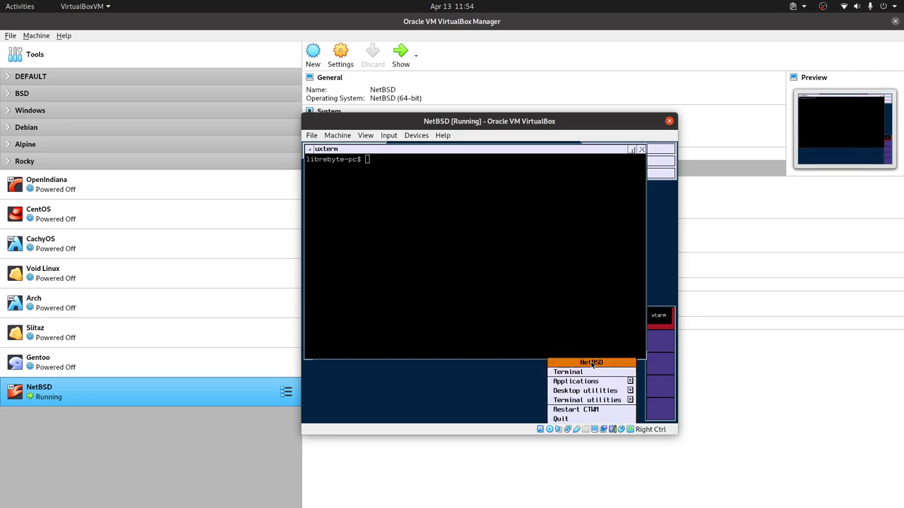
click(600, 400)
click(599, 400)
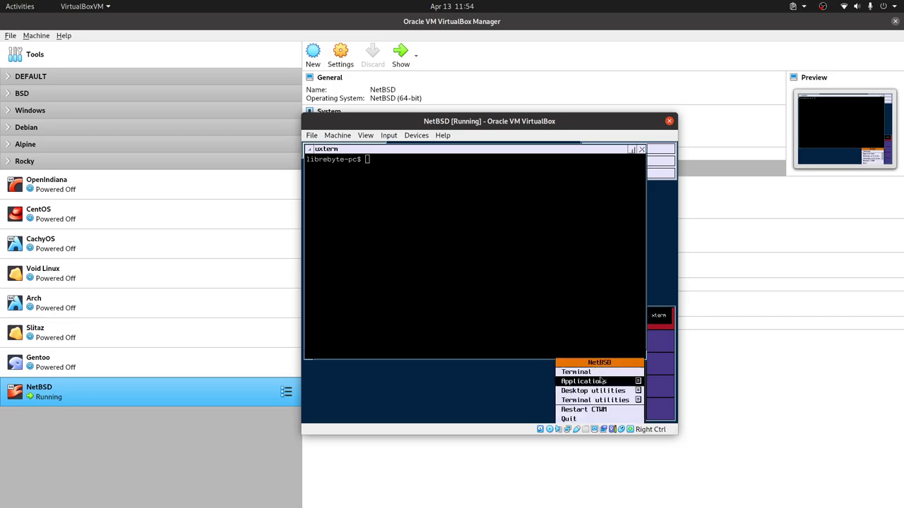
click(600, 384)
click(600, 364)
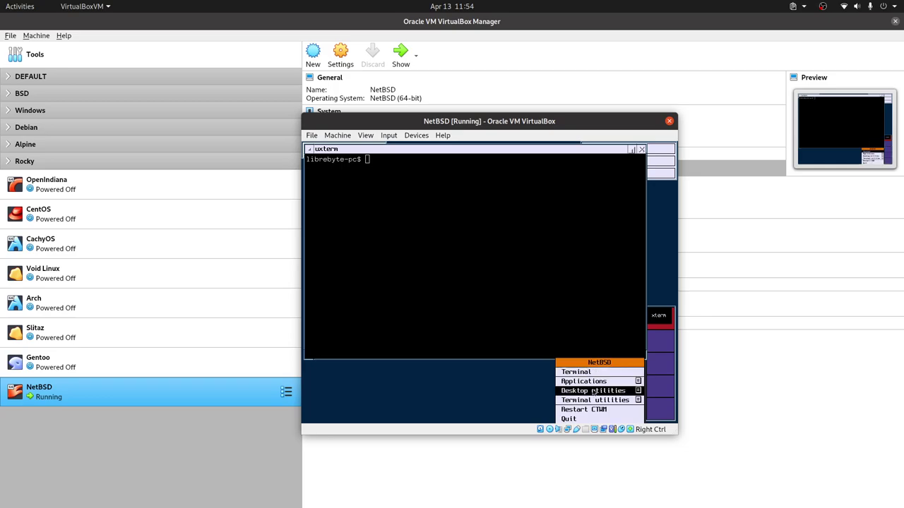
click(576, 372)
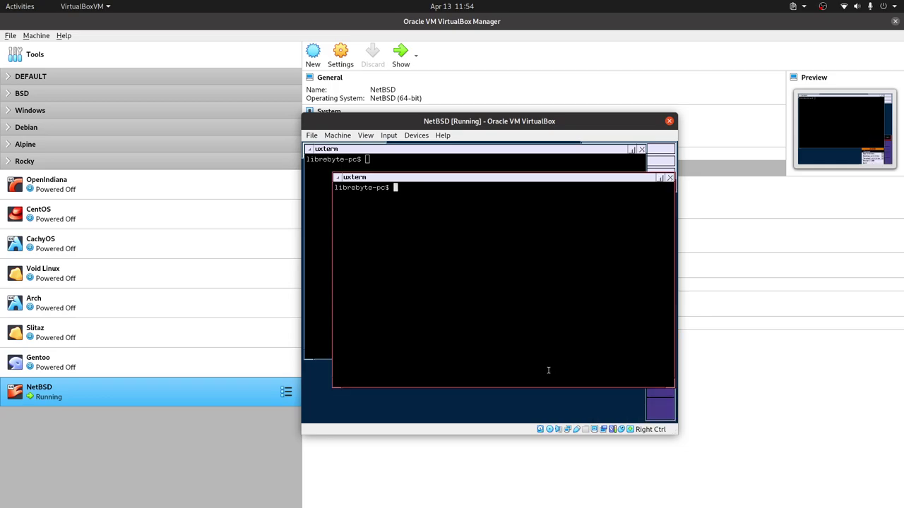
click(669, 178)
click(641, 149)
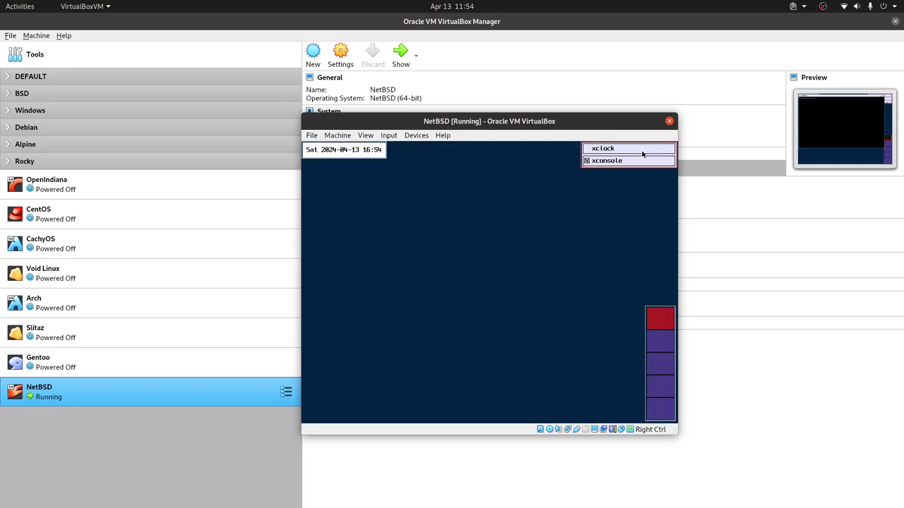
Launch Tetris from the terminal utilities and close its window.
click(344, 200)
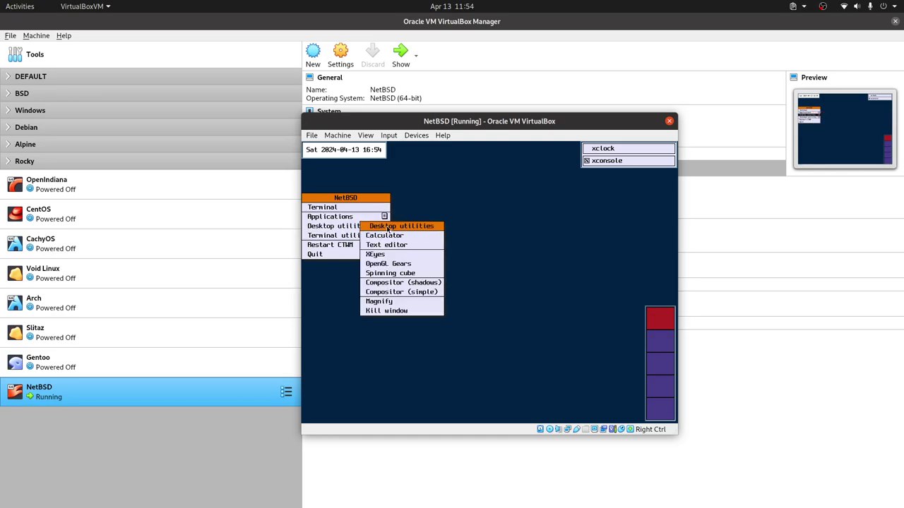
mouse_move(381, 227)
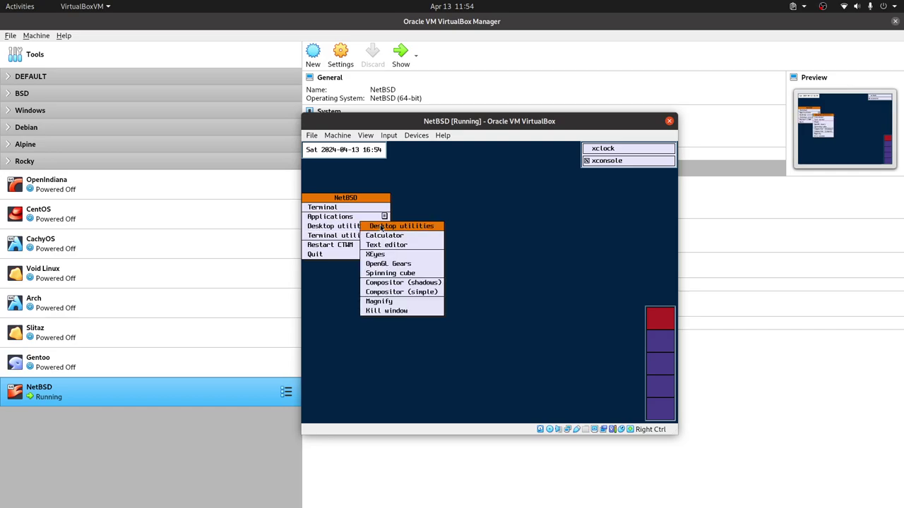
mouse_move(349, 242)
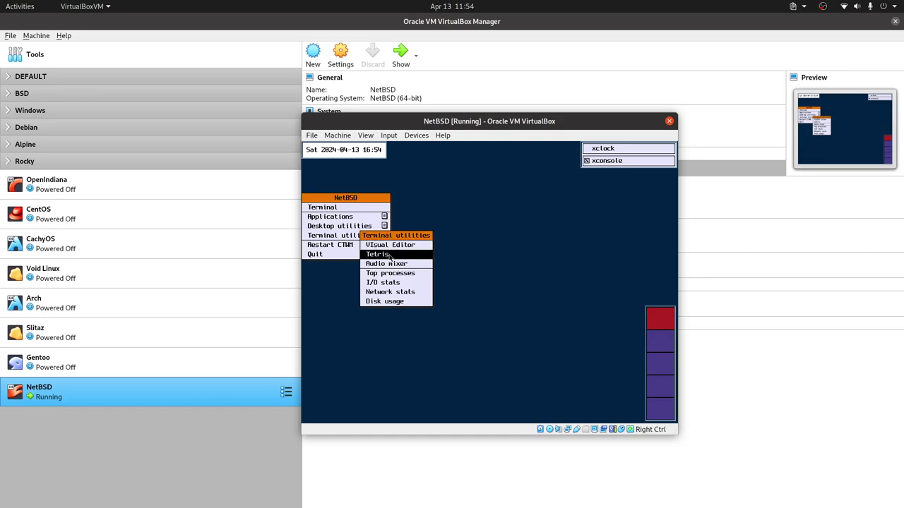
click(388, 255)
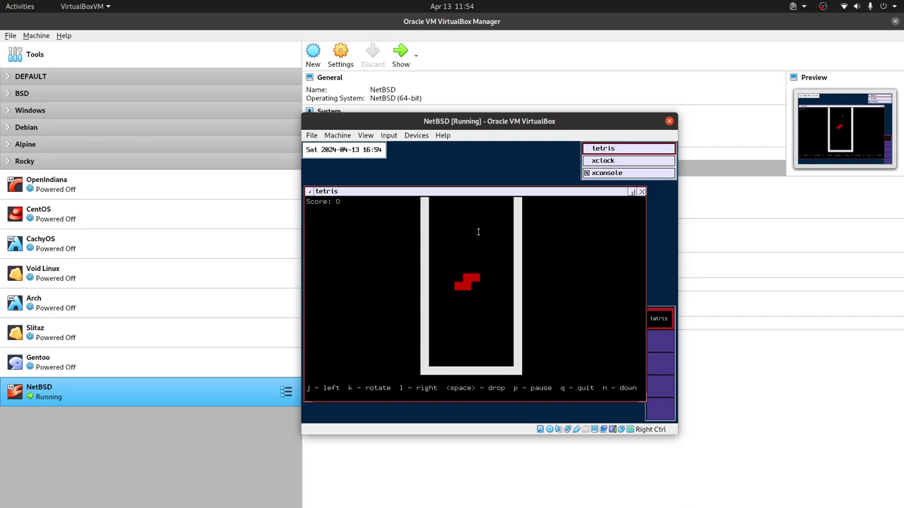
click(640, 192)
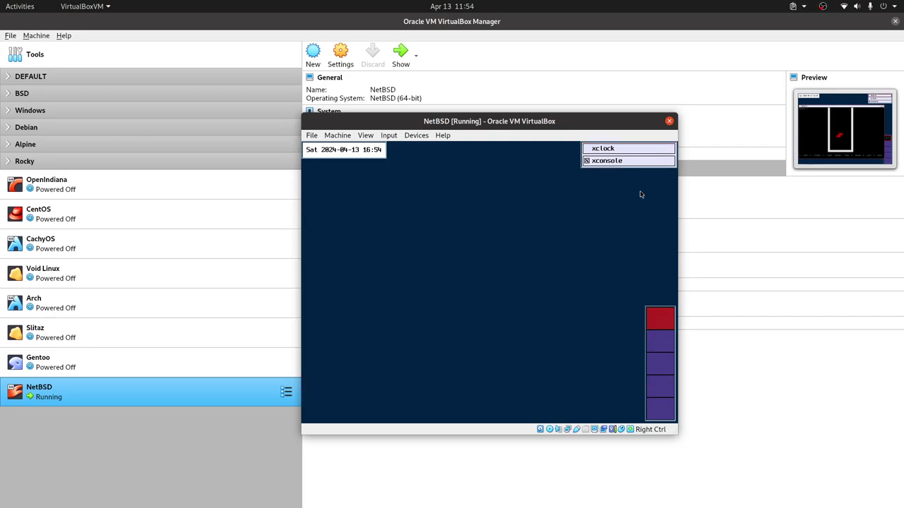
Look through the installed application categories, open the text editor from the desktop utilities and enter a line of random letters.
click(325, 179)
mouse_move(367, 214)
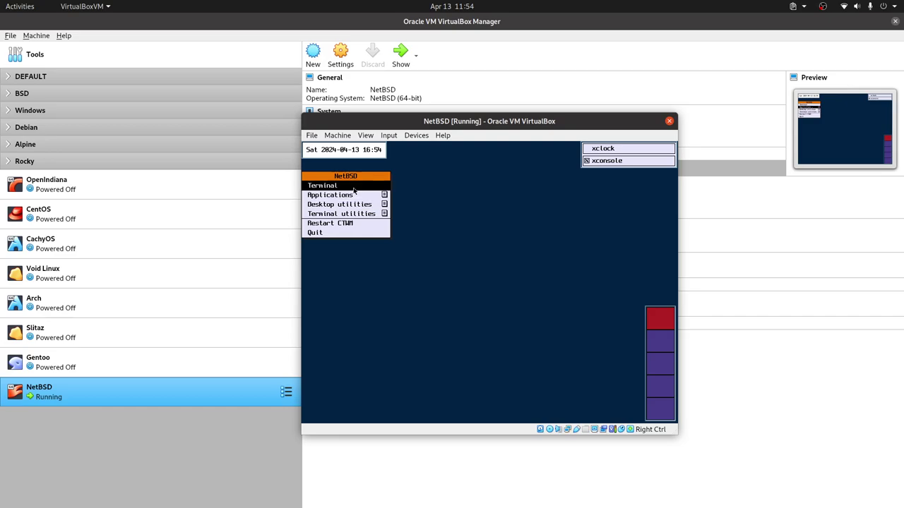
mouse_move(386, 198)
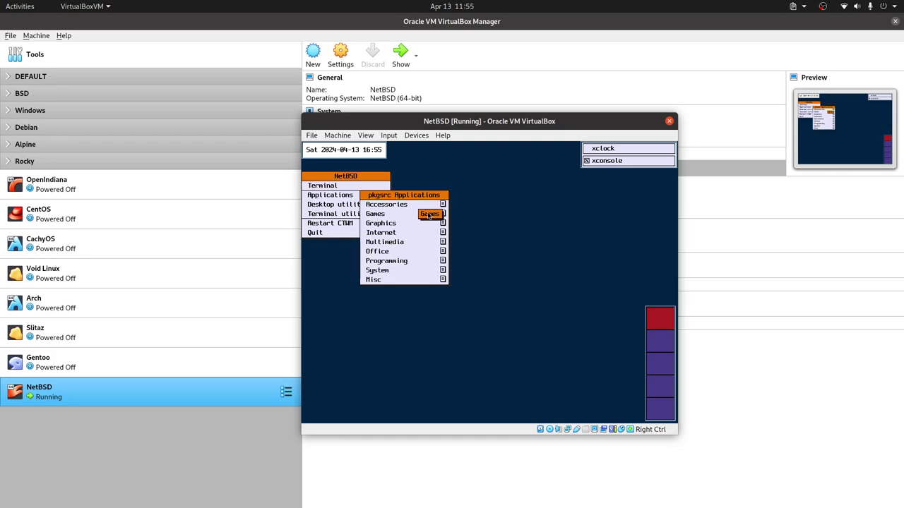
mouse_move(423, 224)
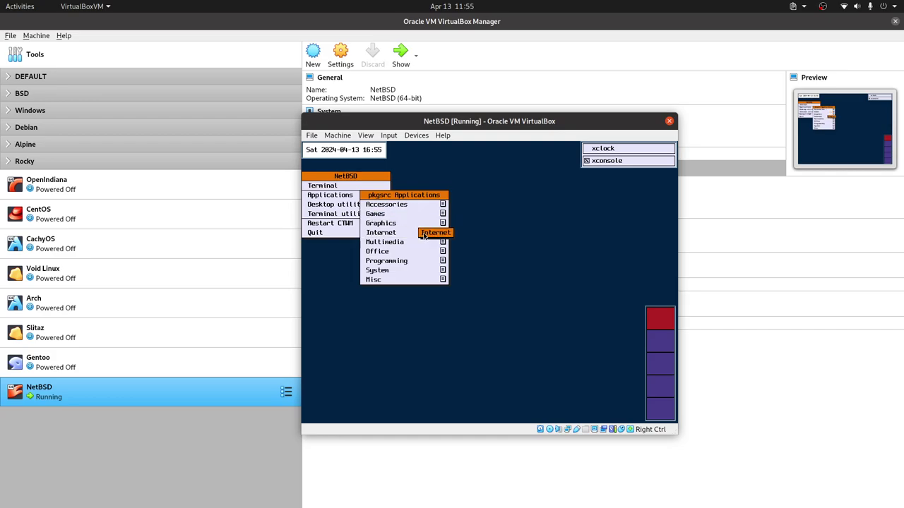
mouse_move(430, 254)
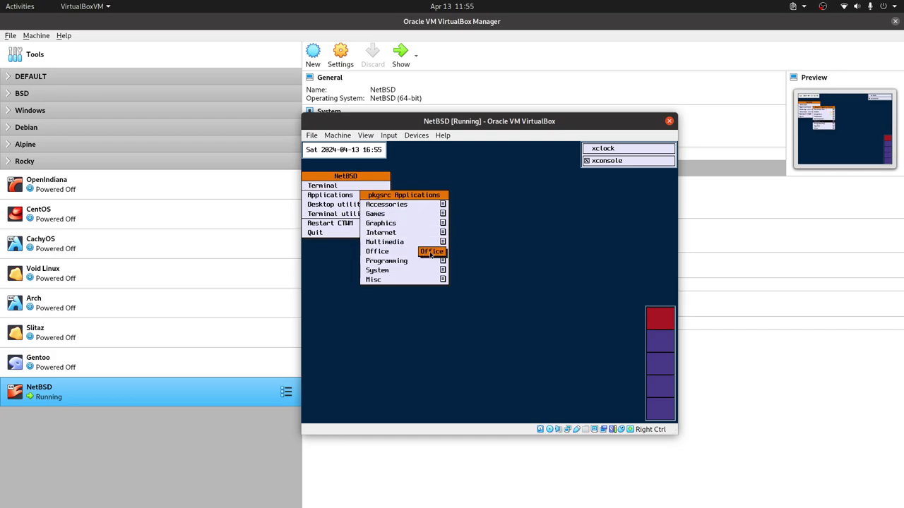
mouse_move(441, 272)
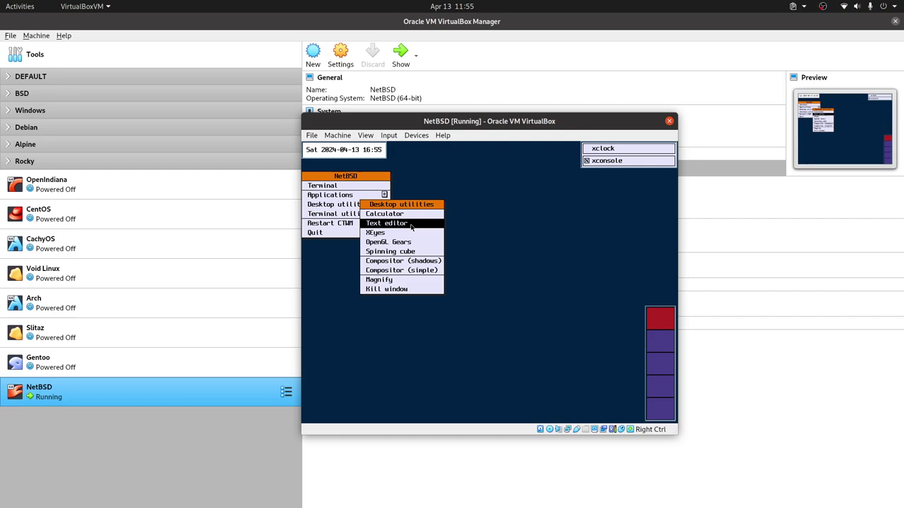
click(411, 224)
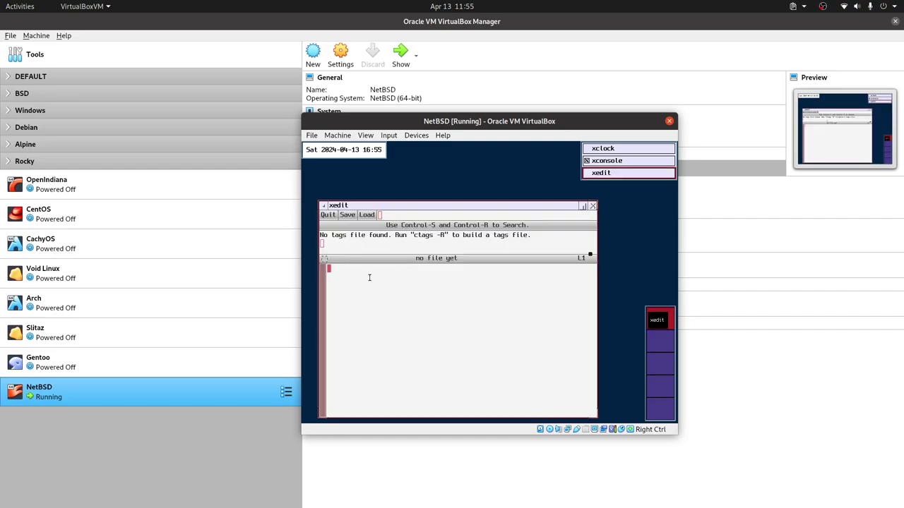
text(sdasdasdasdasd)
text(asdsadasdsadsadasd)
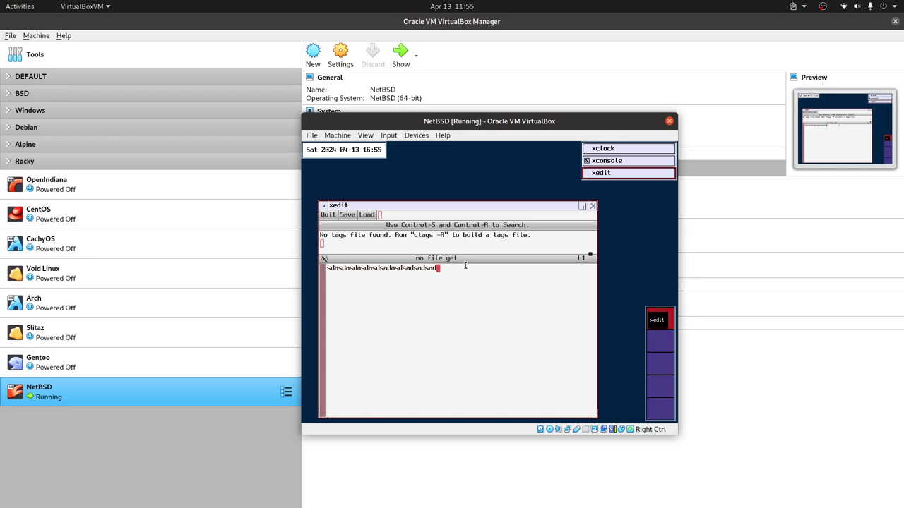
View Network stats from the terminal utilities, and close both its window and the text editor without saving.
click(459, 163)
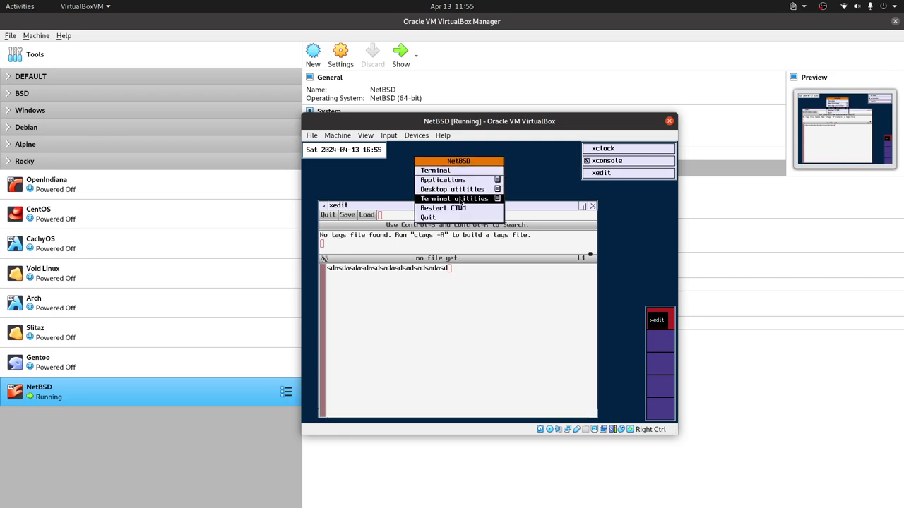
mouse_move(498, 190)
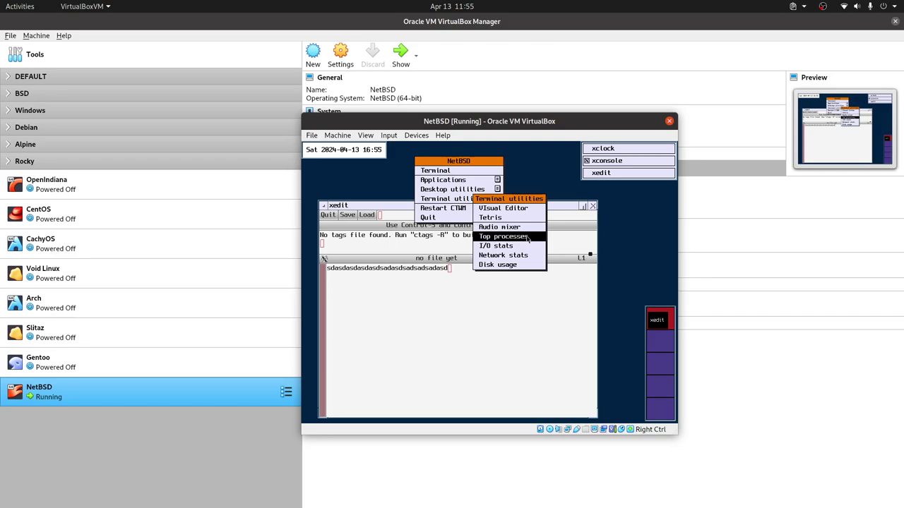
click(521, 255)
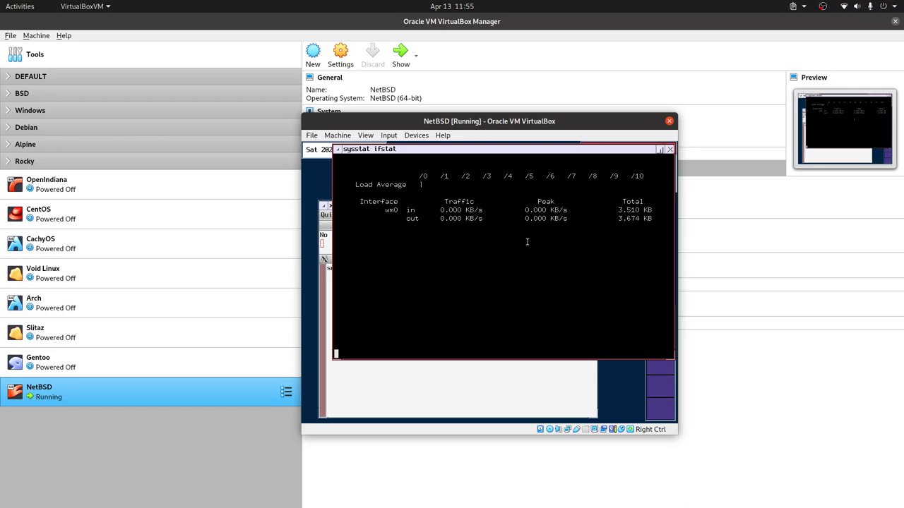
click(669, 149)
click(593, 206)
click(592, 206)
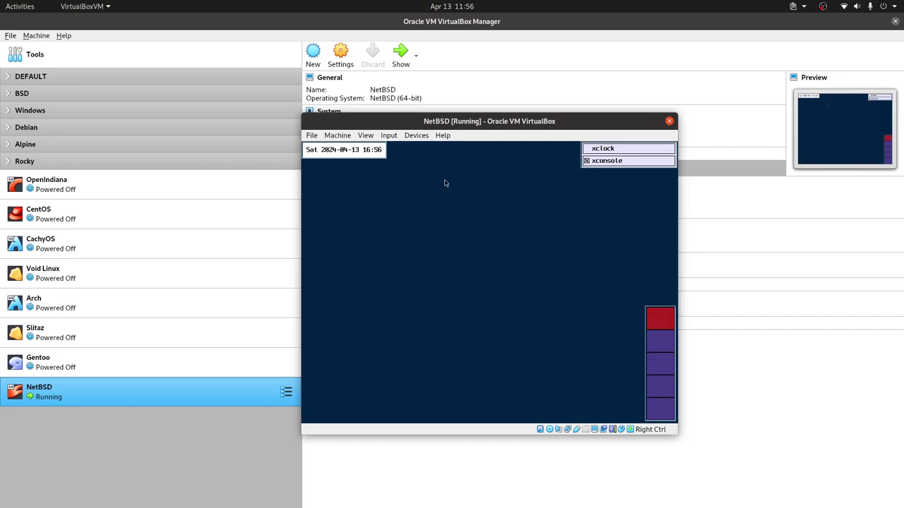
Restore the minimized xconsole window and close it after clearing its log.
click(629, 165)
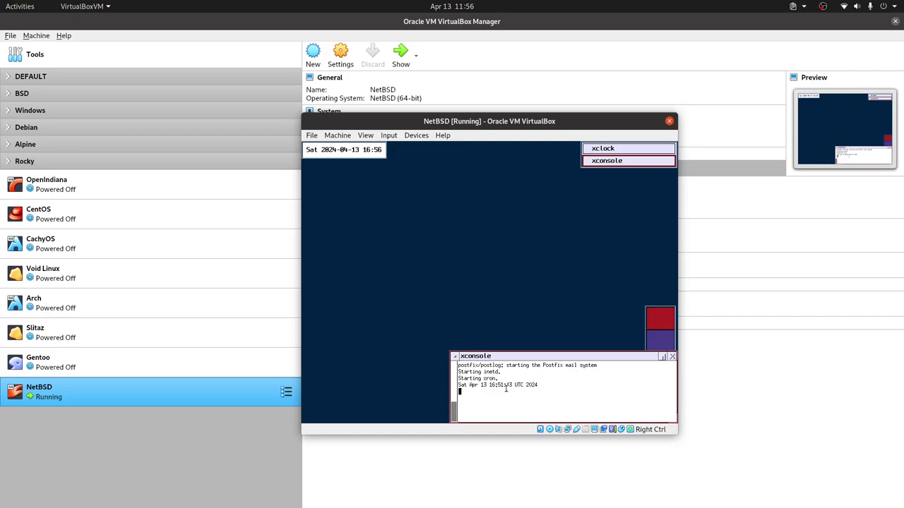
key(ctrl+c)
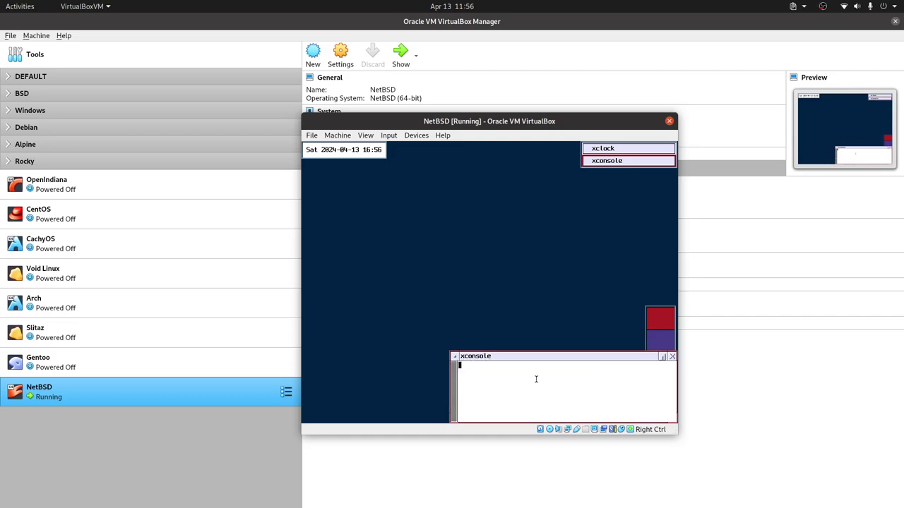
click(671, 357)
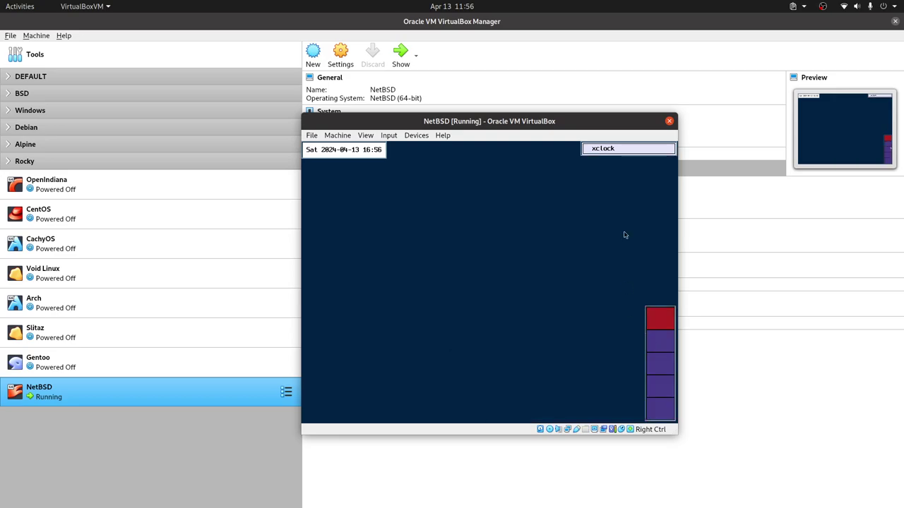
click(600, 150)
click(600, 149)
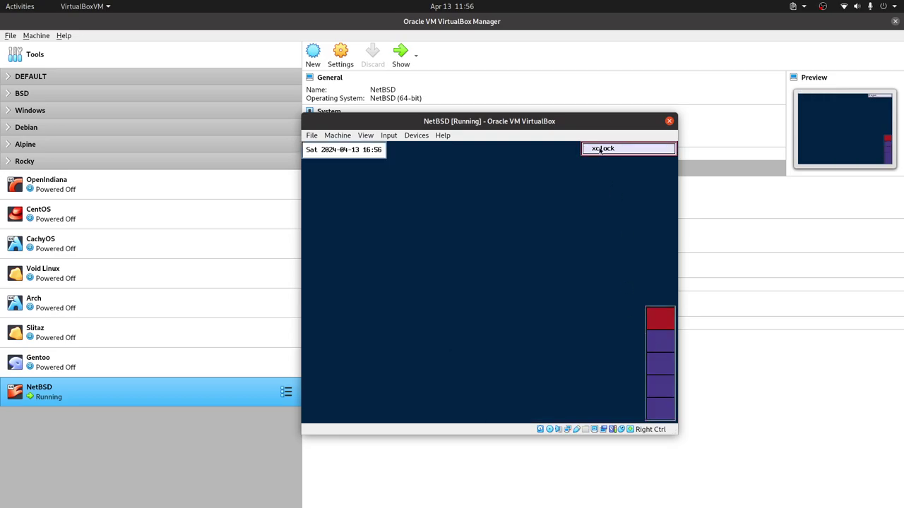
Open a terminal from the desktop menu and check the network by pinging 1.1.1.1 briefly before stopping it.
click(502, 177)
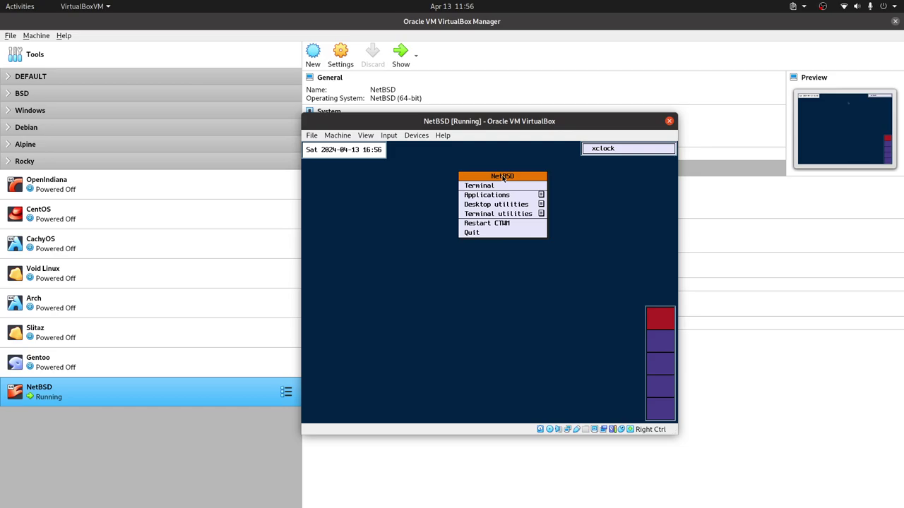
click(499, 187)
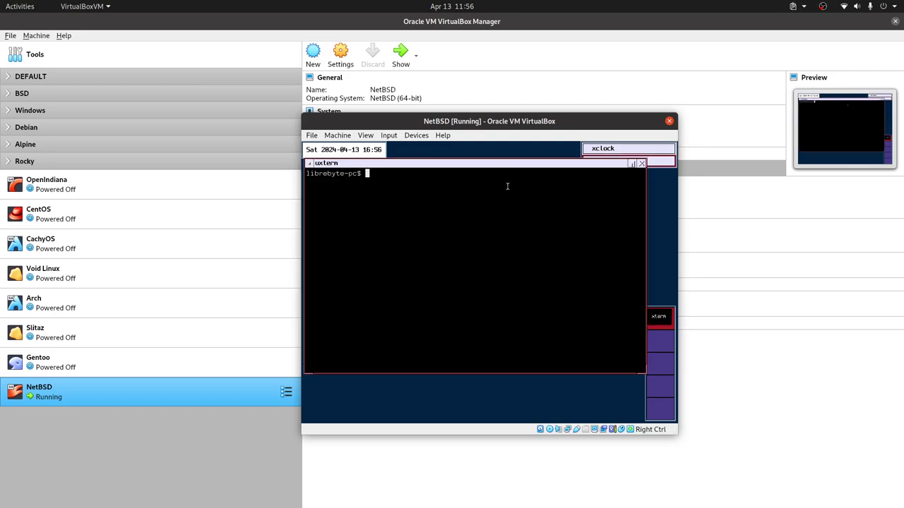
text(ping 1.1.1.1)
key(Return)
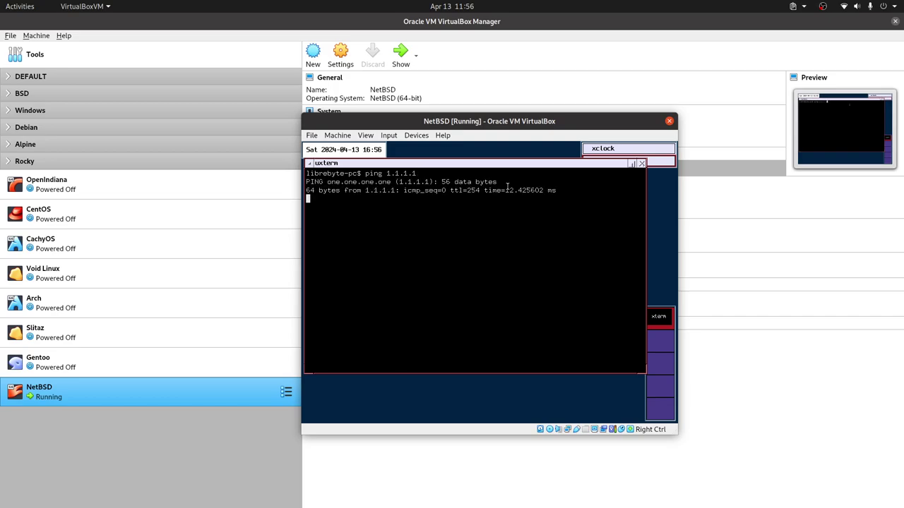
key(ctrl+c)
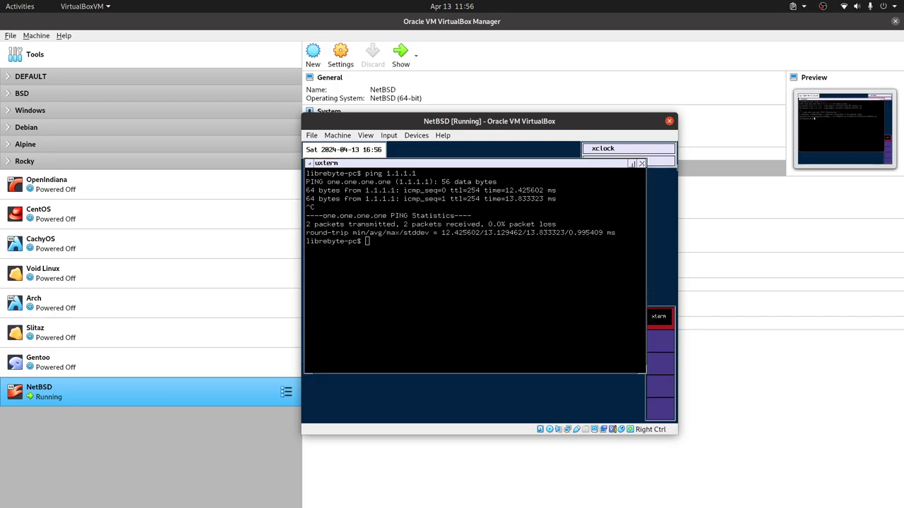
Close the terminal window and quit the CTWM session to return to the login screen.
click(641, 163)
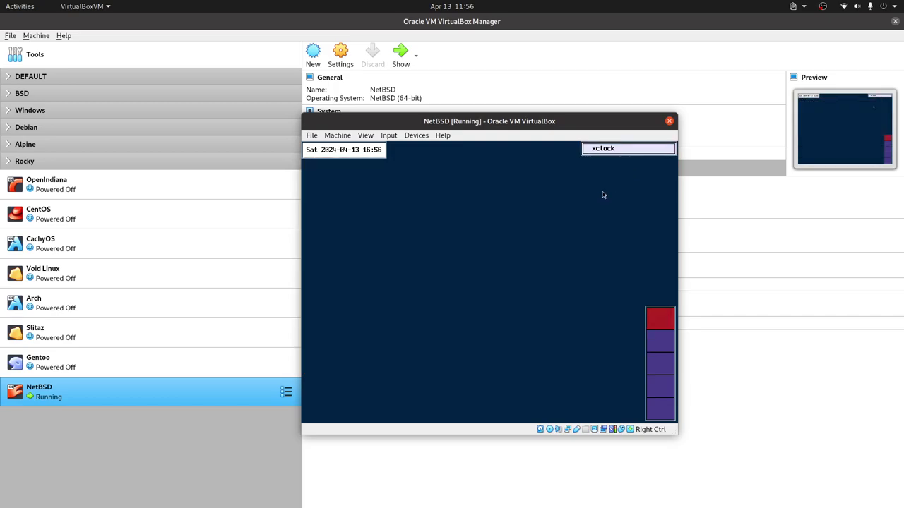
click(472, 165)
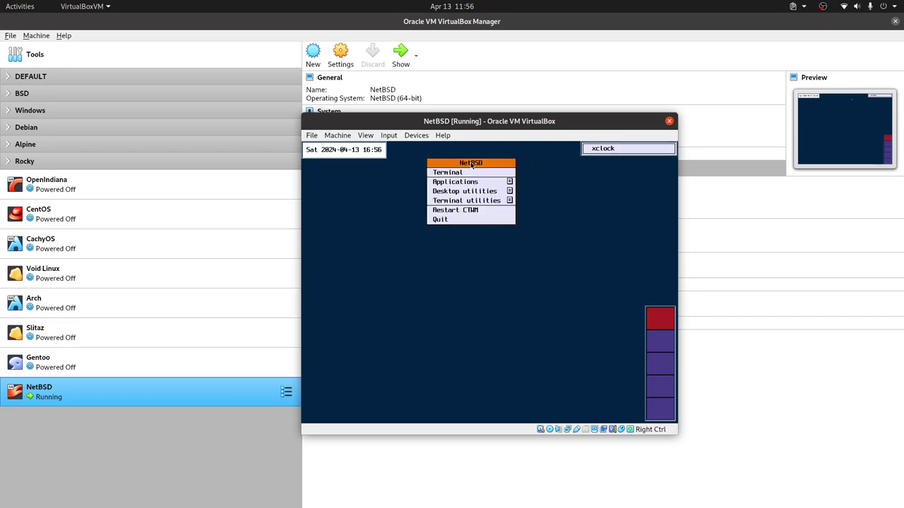
click(466, 221)
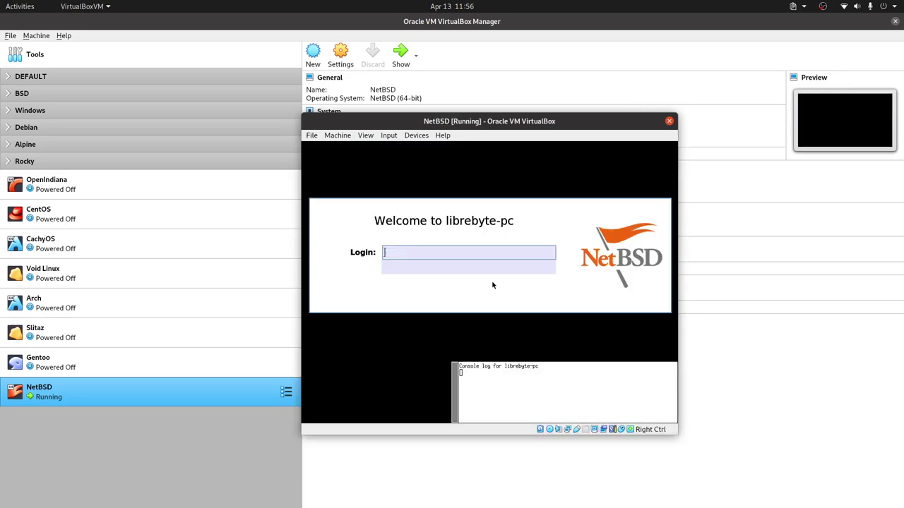